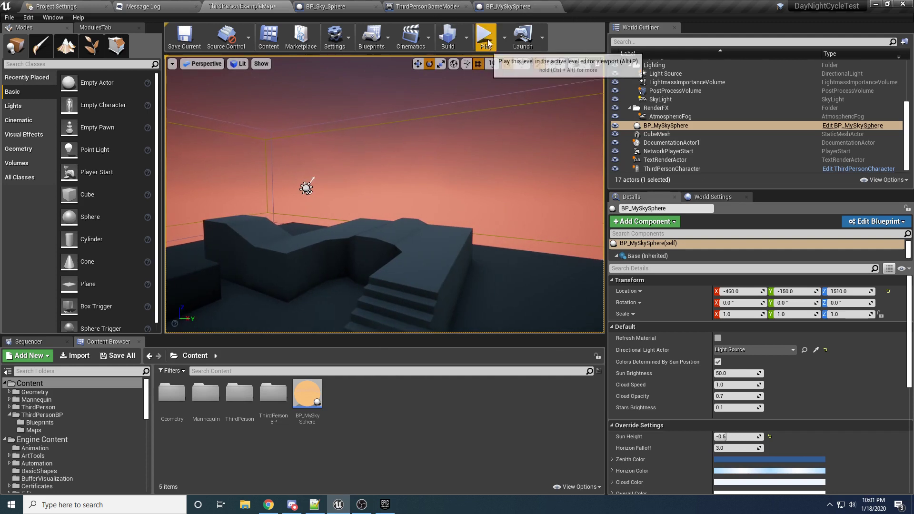
Play-test the level, running and jumping with the character to observe the day-night cycle, and end the session.
left_click(484, 36)
key("w")
key("d")
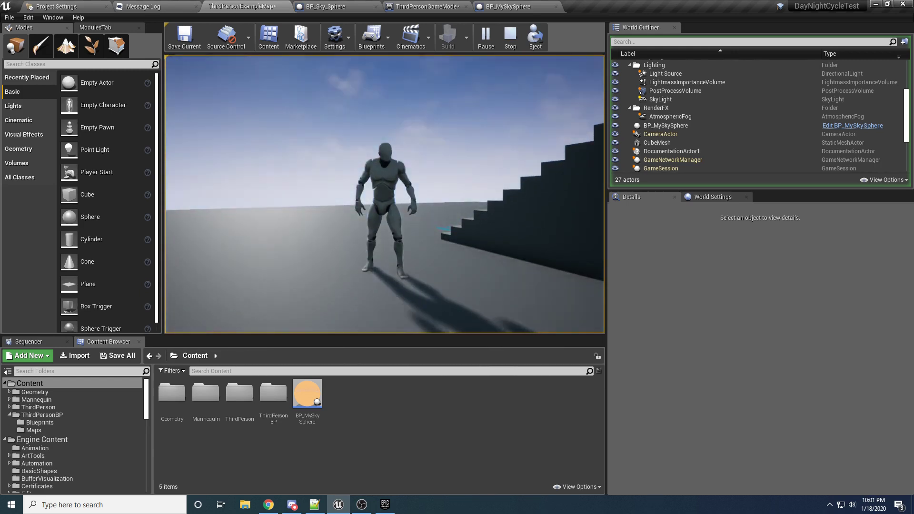
key("w")
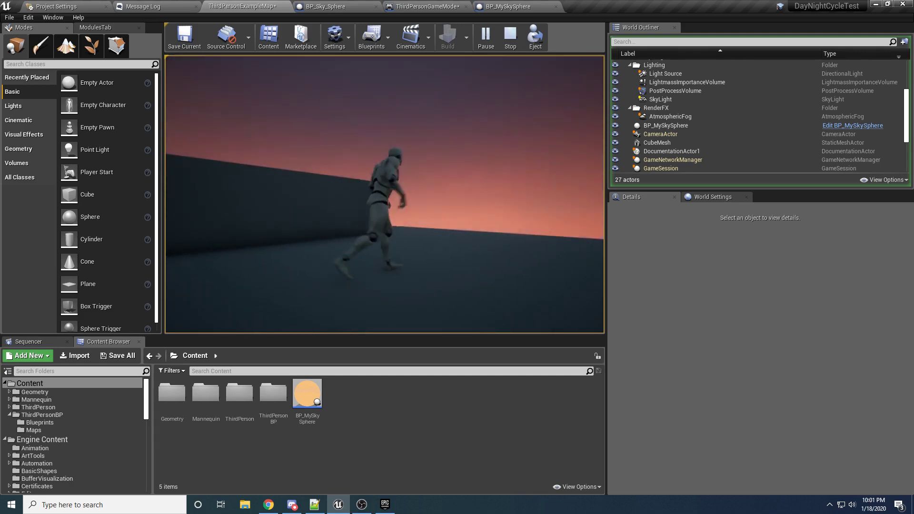
key("space")
key("w")
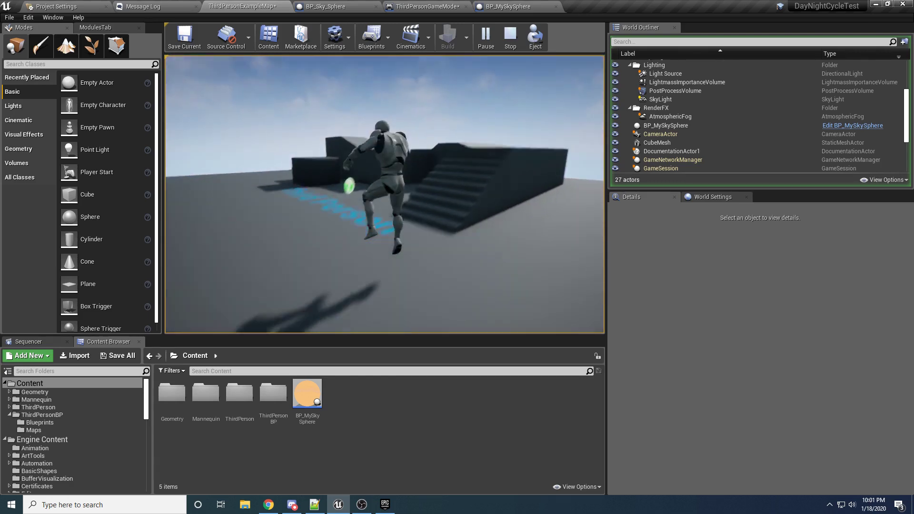
key("space")
key("w")
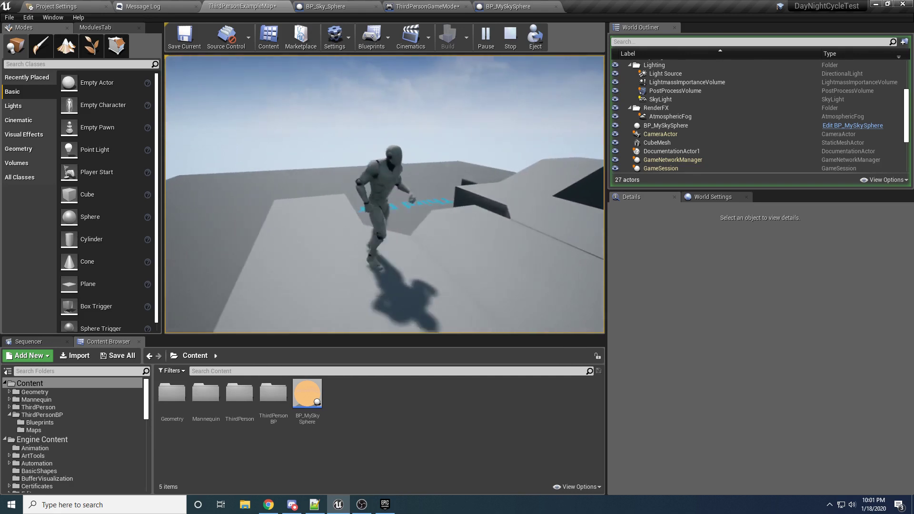
key("w")
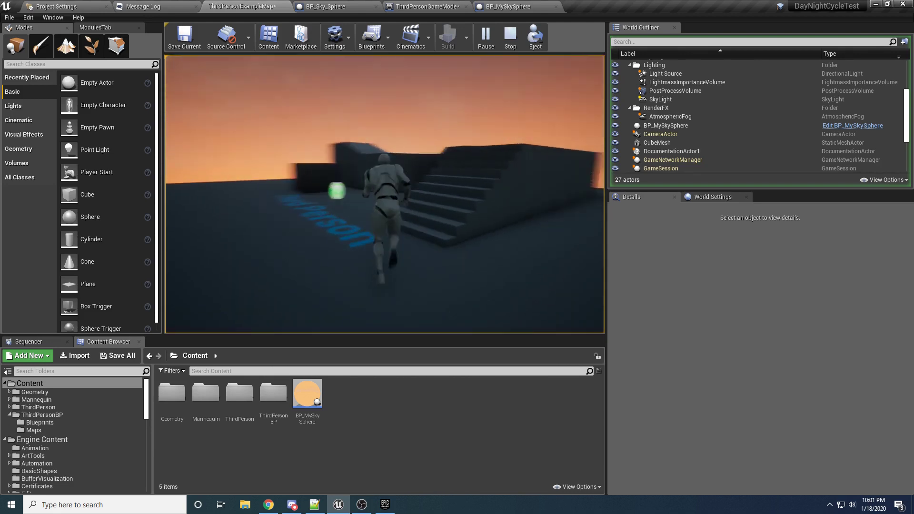
key("Escape")
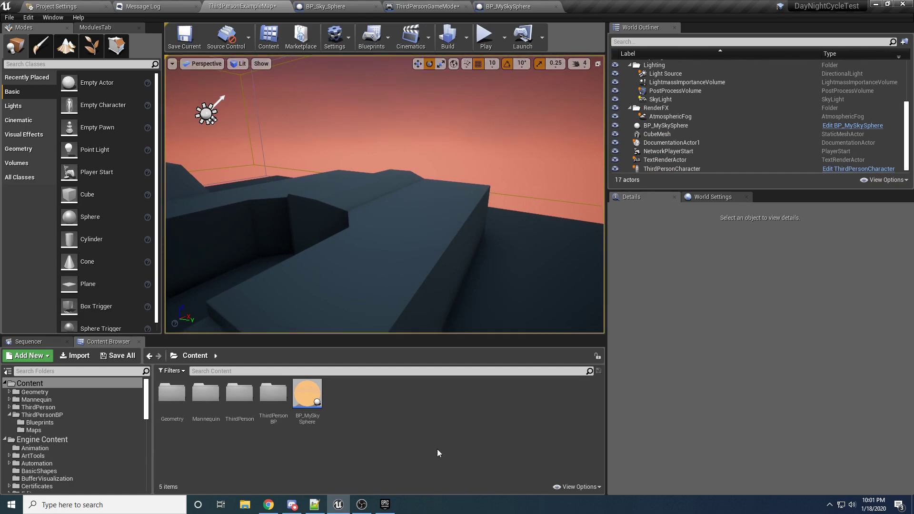
Switch to the Epic Games Launcher and launch Unreal Engine 4.23.1.
left_click(384, 504)
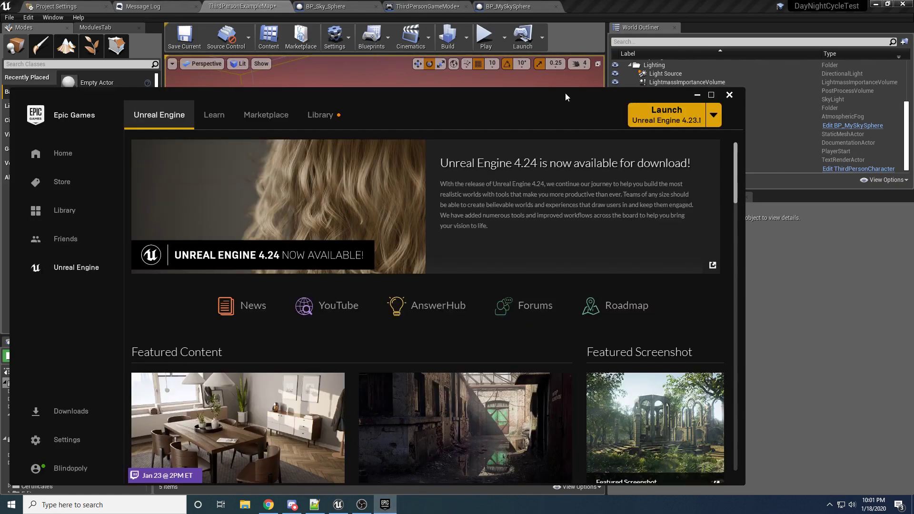
left_click_drag(548, 102, 713, 70)
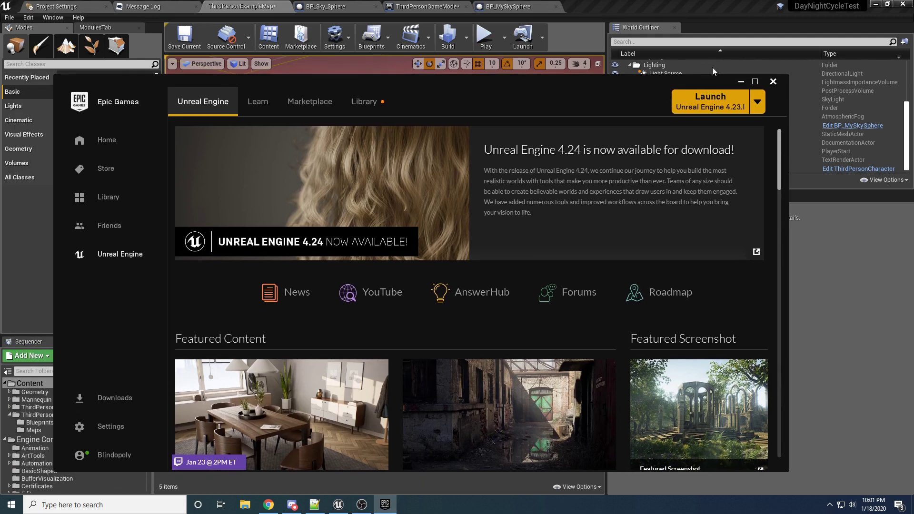
left_click(704, 104)
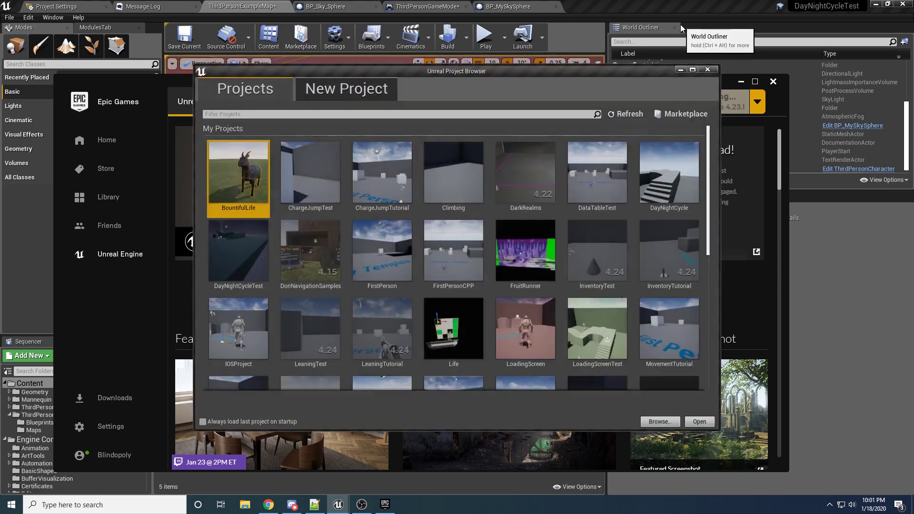
Create a new Blueprint project from the Third Person template named DayNight and bring its editor window to the front.
left_click(346, 89)
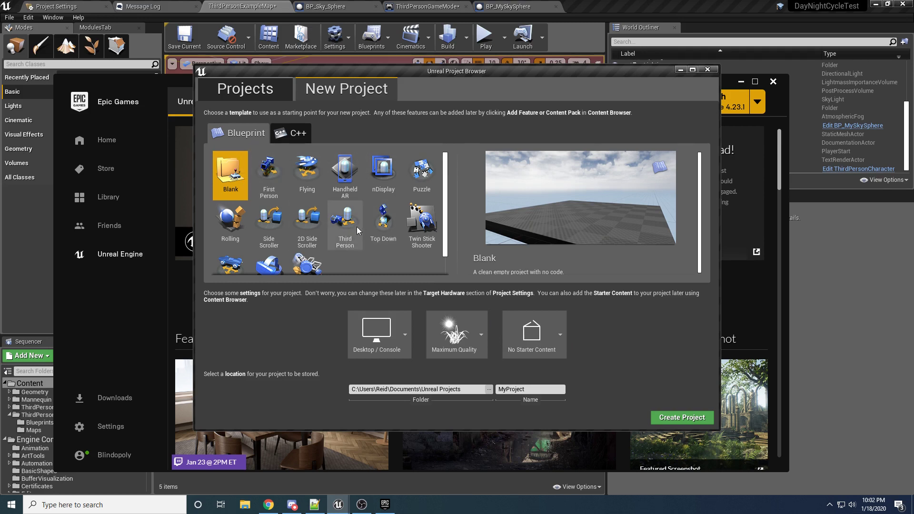
left_click(357, 227)
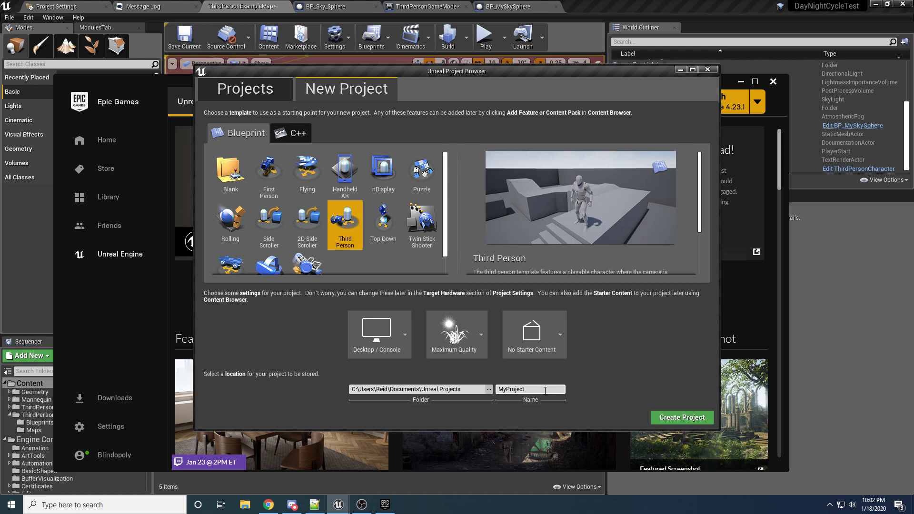
double_click(545, 389)
key("BackSpace")
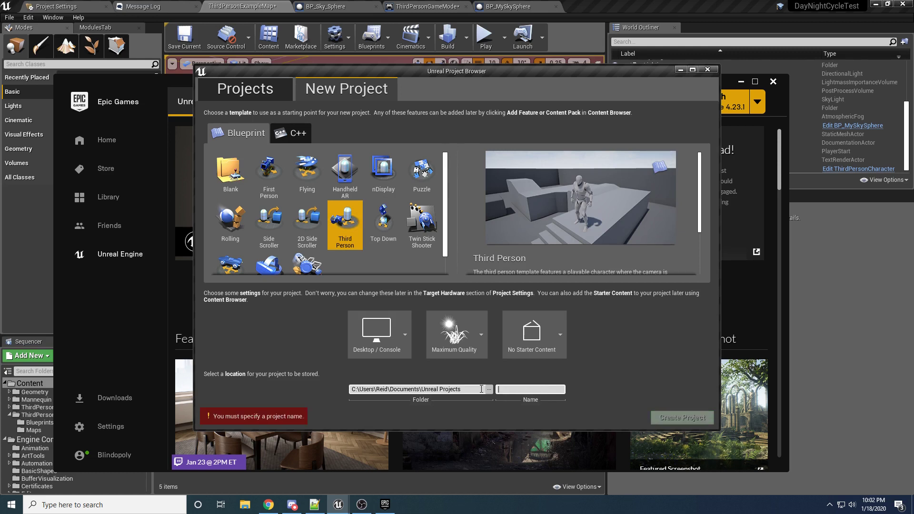
type("DayNight")
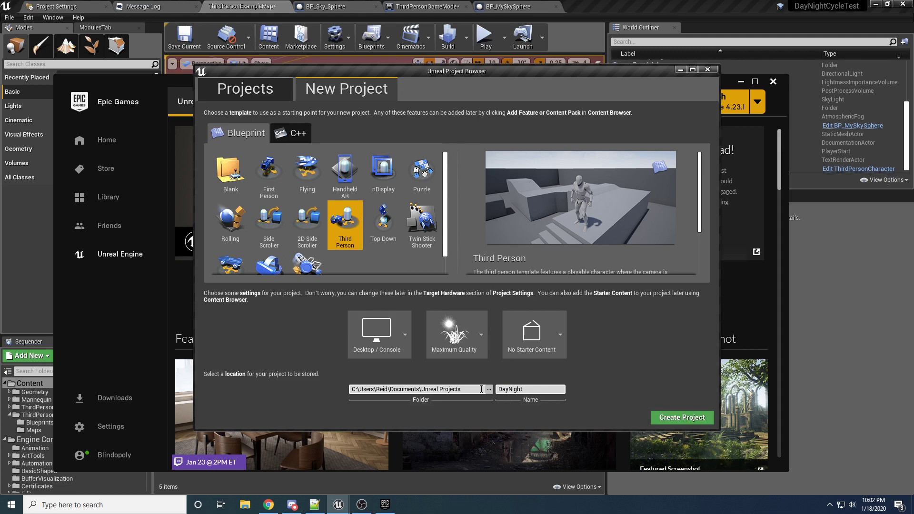
left_click(670, 420)
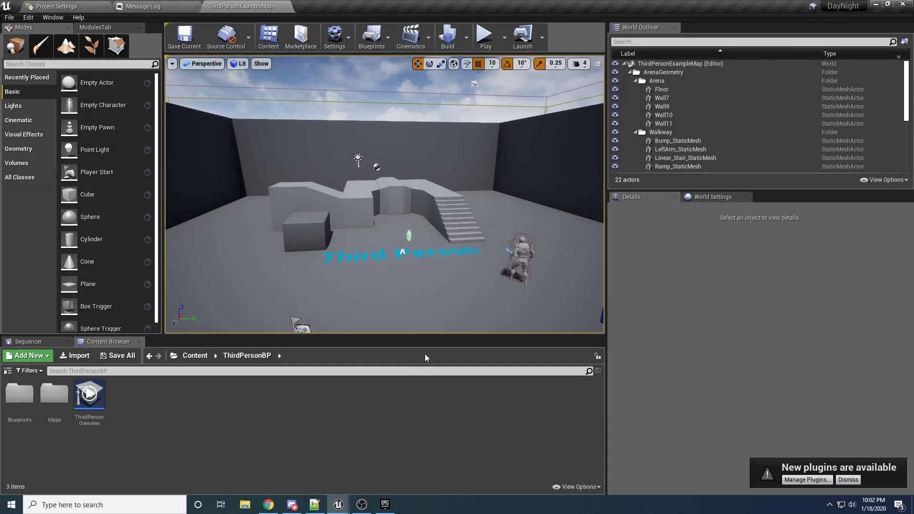
mouse_move(350, 500)
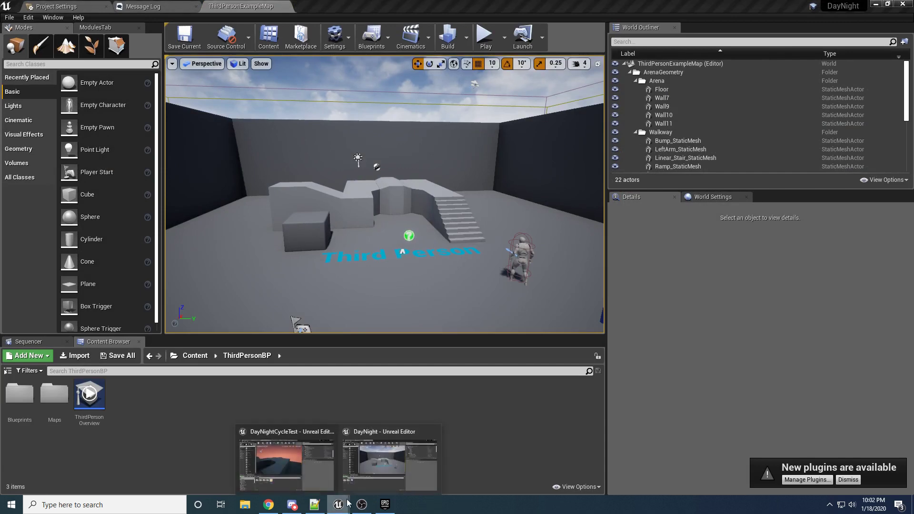
left_click(359, 468)
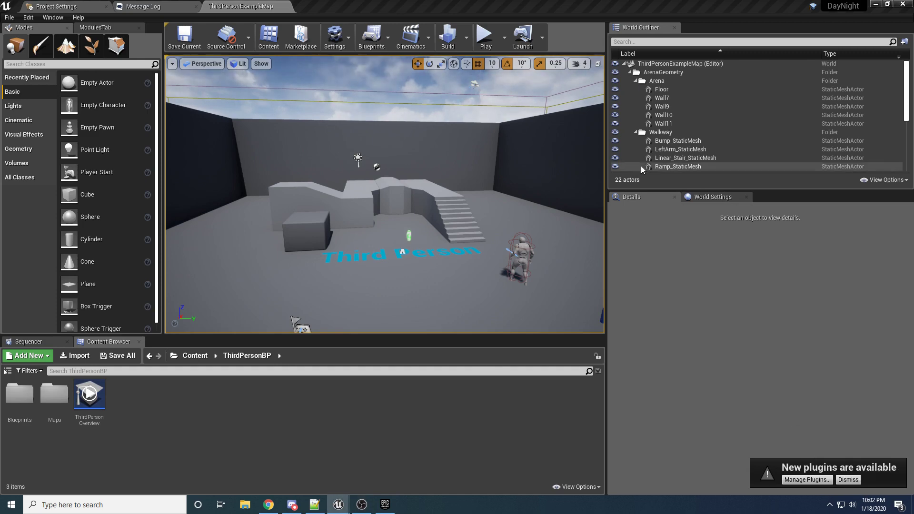
Examine the arena's default sky, walls and directional light from several viewpoints.
right_click_drag(333, 166, 168, 164)
key("d")
key("d")
key("w")
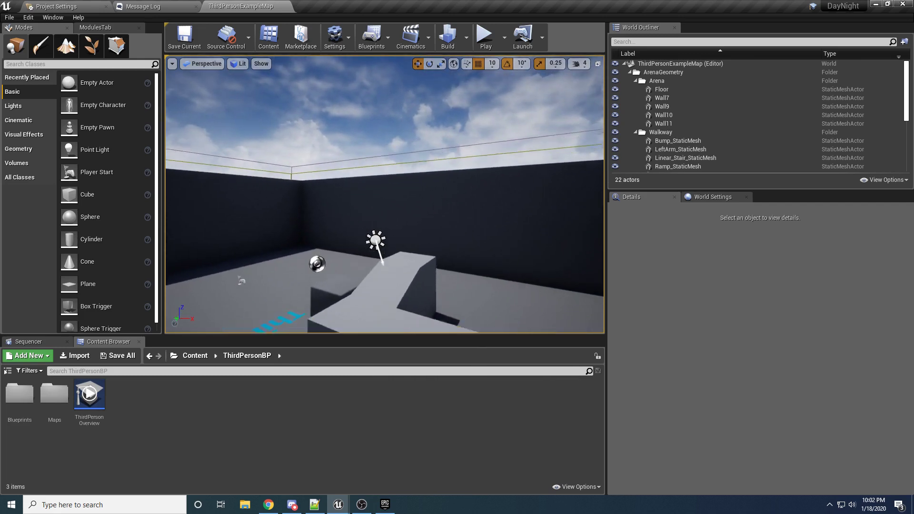
key("q")
right_click_drag(413, 172, 414, 171)
key("w")
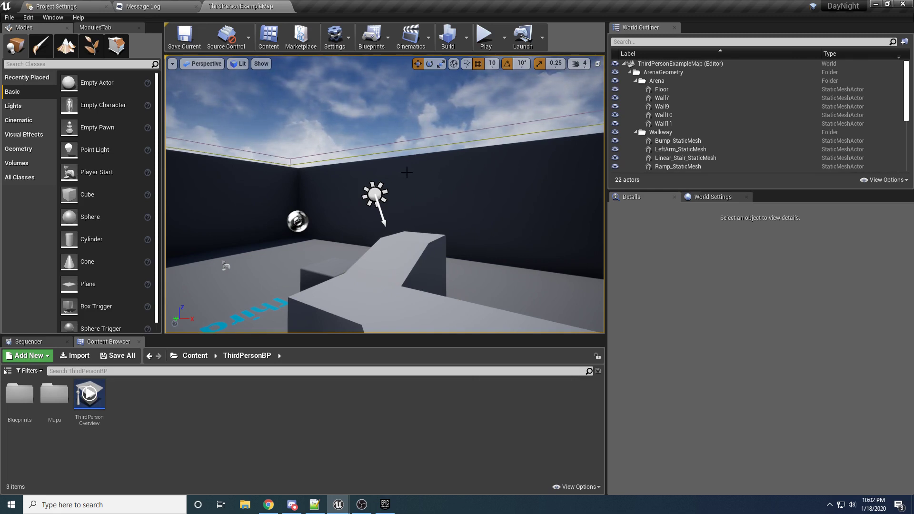
right_click_drag(407, 172, 382, 189)
key("s")
Rotate the Light Source about its Y axis to about -177°, -33°, 176°.
left_click(357, 187)
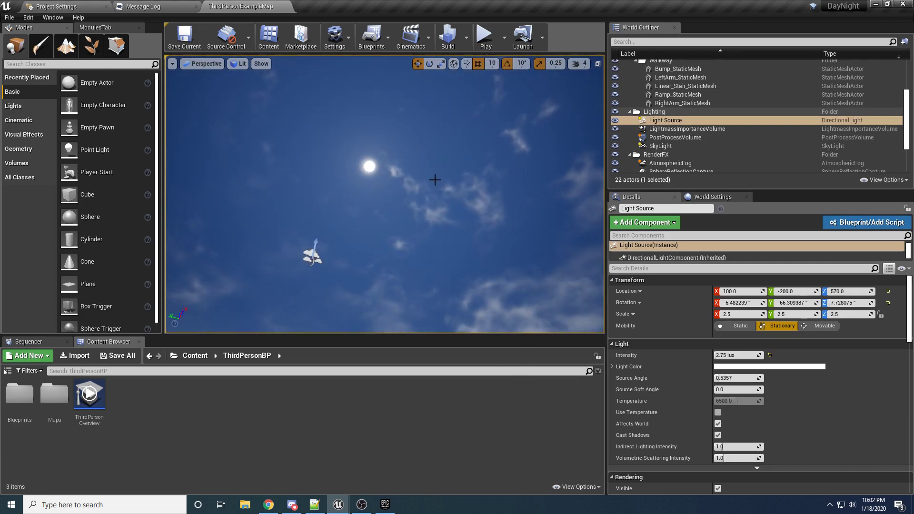
right_click_drag(383, 189, 426, 170)
key("w")
key("s")
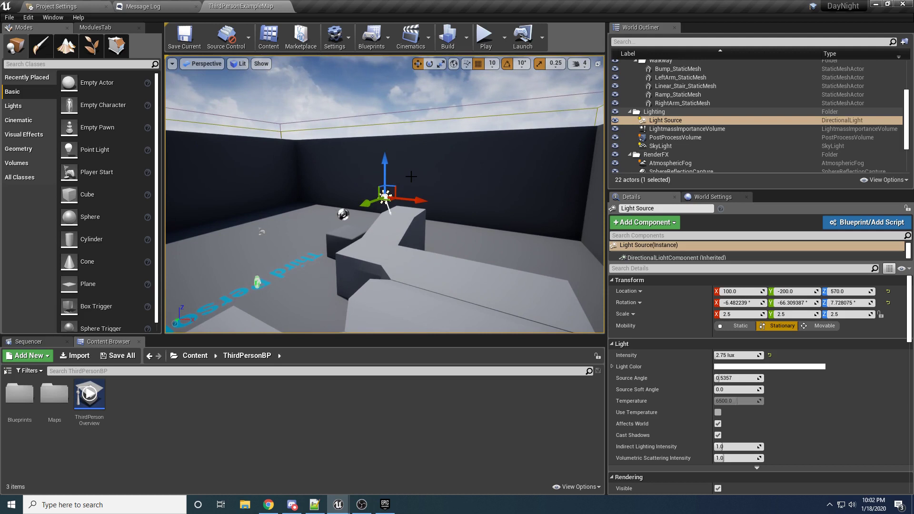
key("e")
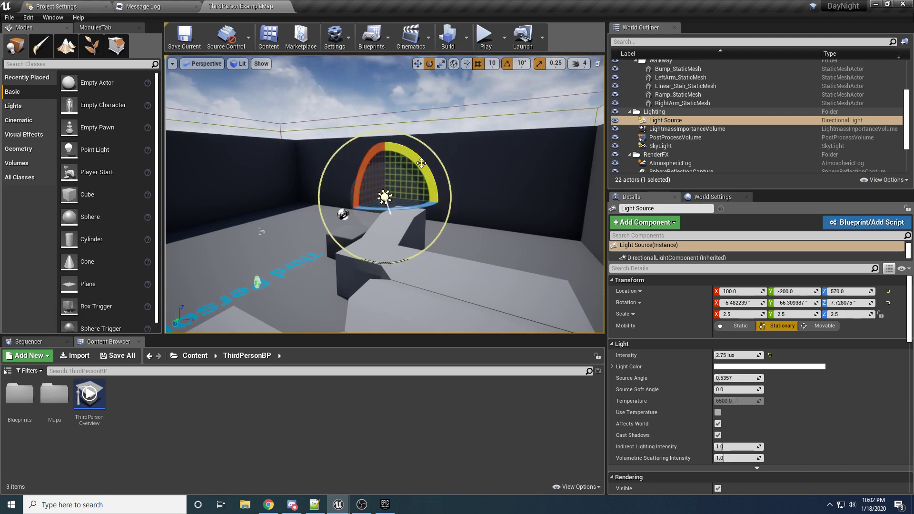
left_click_drag(405, 155, 400, 233)
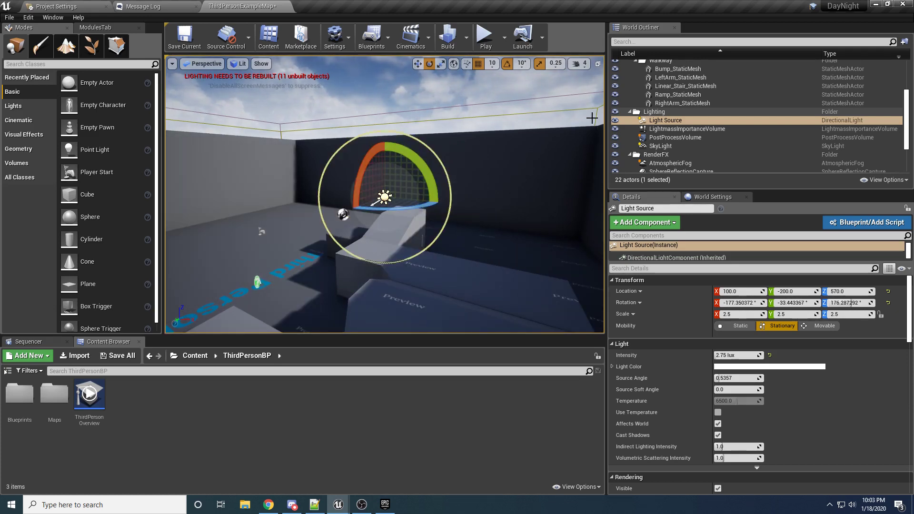
Check which directional light actor the sky sphere references and refresh the sky sphere's material.
right_click_drag(295, 212, 388, 174)
key("s")
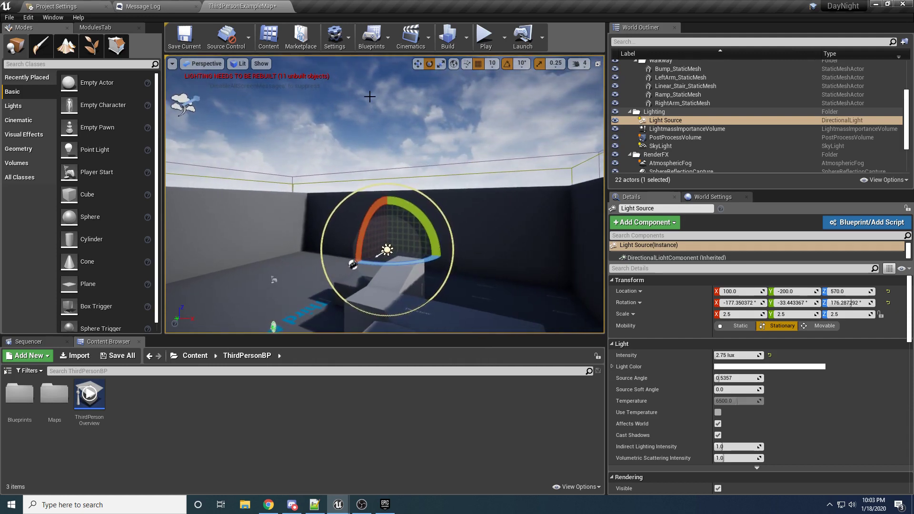
left_click(355, 88)
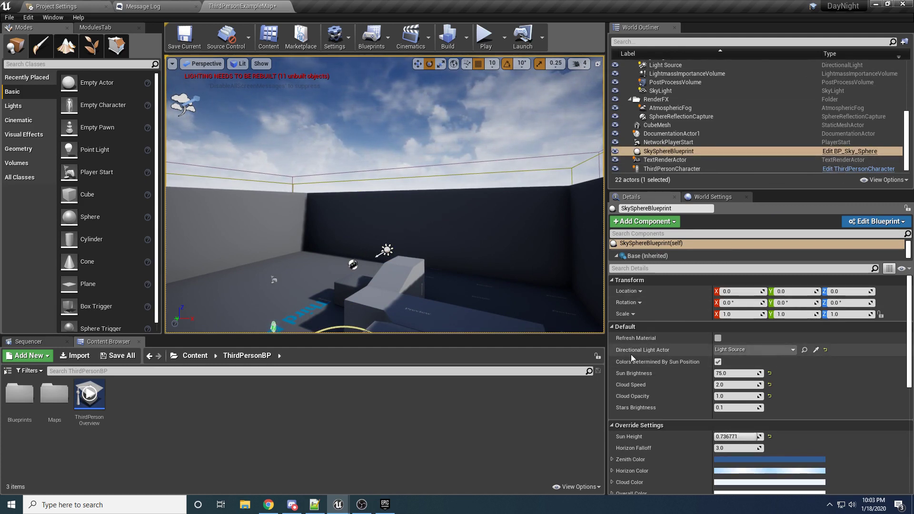
left_click(742, 351)
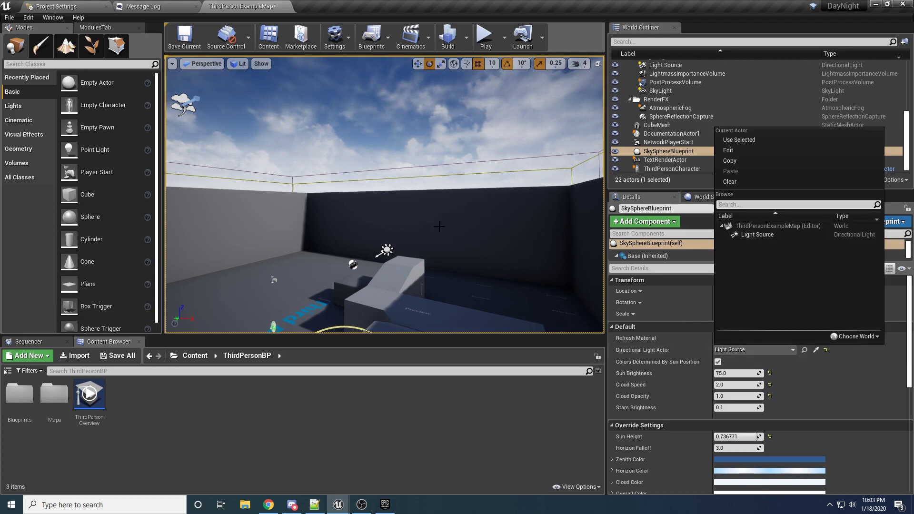
left_click(387, 250)
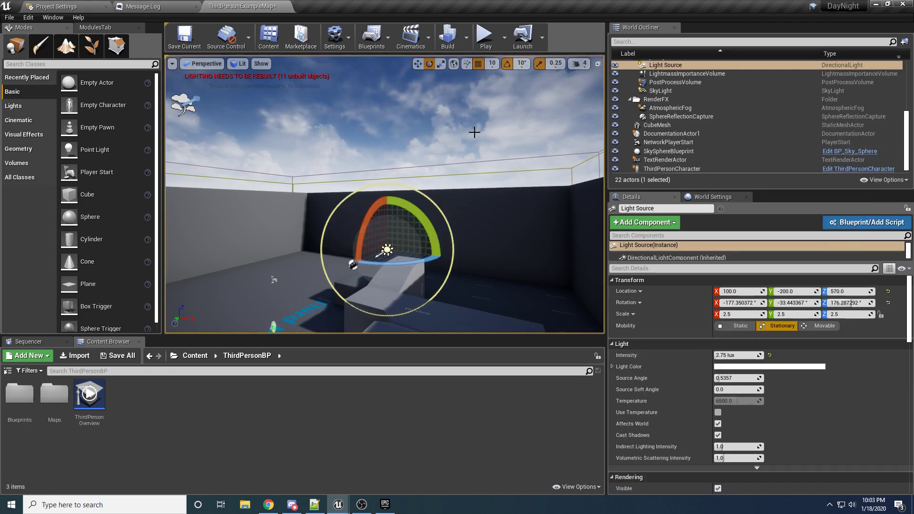
left_click(502, 134)
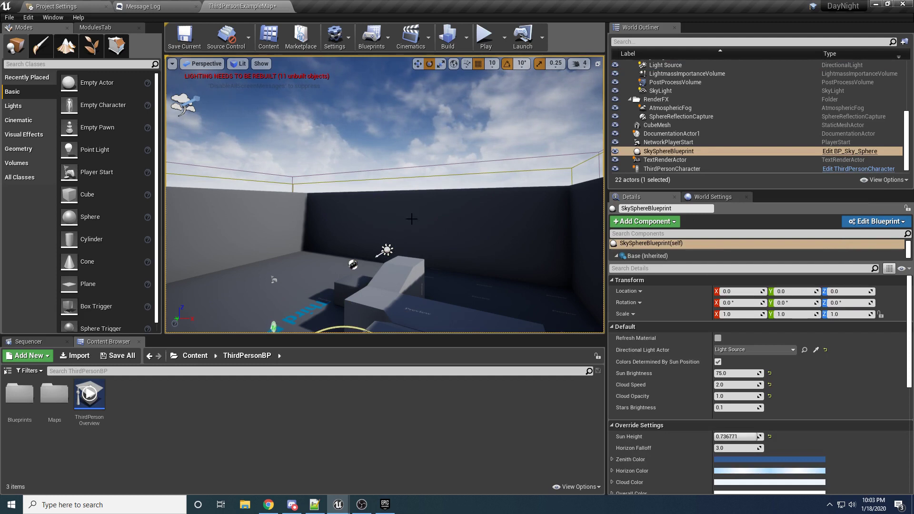
left_click(717, 338)
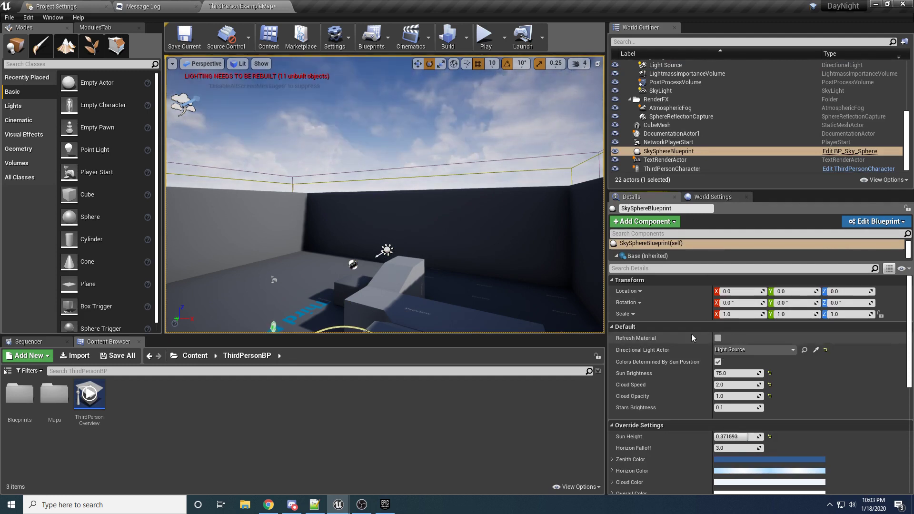
Rotate the Light Source until it points straight up for night and refresh the sky sphere's material again.
right_click_drag(457, 191, 495, 95)
mouse_move(552, 151)
right_mouse_down()
mouse_move(571, 190)
mouse_move(562, 200)
mouse_move(553, 151)
right_mouse_up()
right_click_drag(521, 119, 521, 157)
left_click(295, 227)
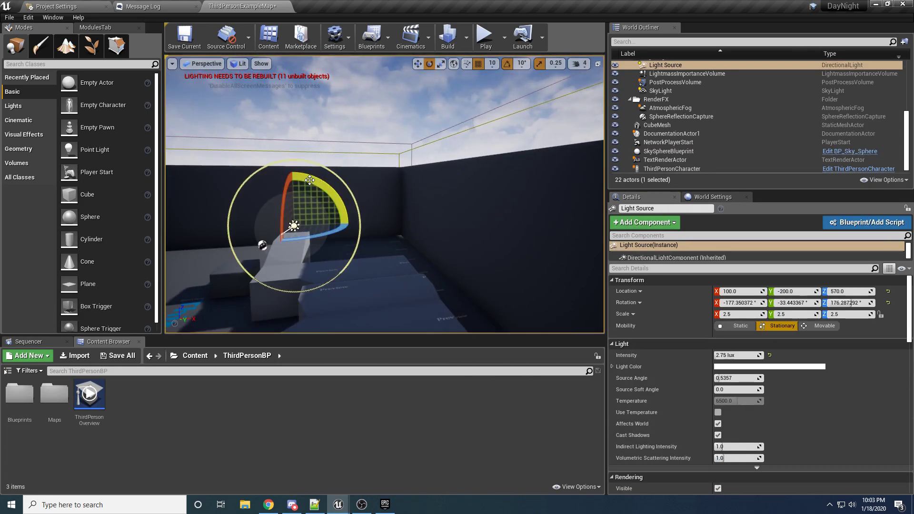
left_click_drag(312, 181, 258, 293)
left_click(335, 112)
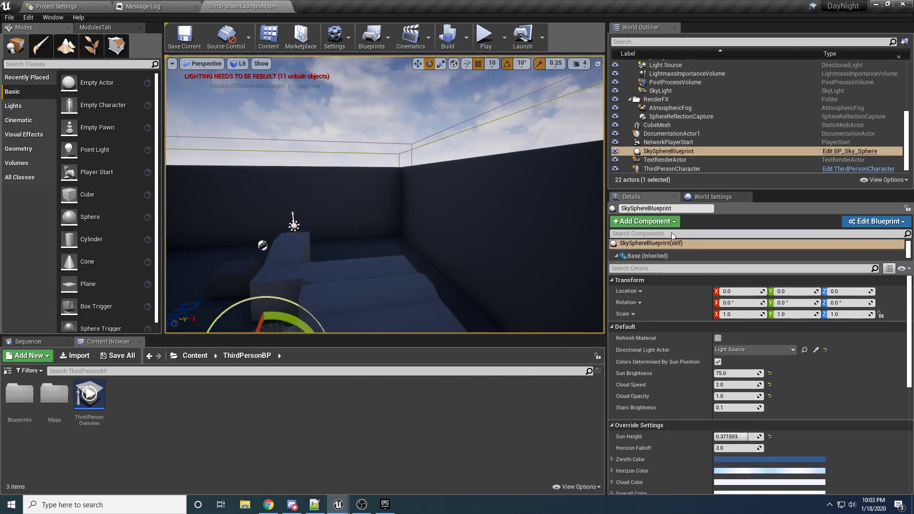
left_click(718, 338)
Open the BP_Sky_Sphere blueprint for editing and dock its window with the level editor's tabs.
right_click_drag(533, 205, 333, 163)
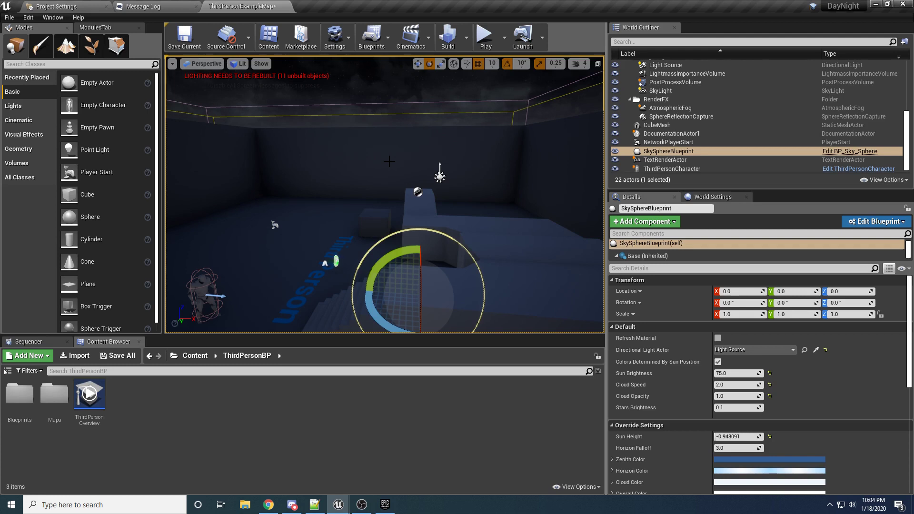
mouse_move(344, 122)
right_mouse_down()
mouse_move(329, 125)
mouse_move(345, 123)
right_mouse_up()
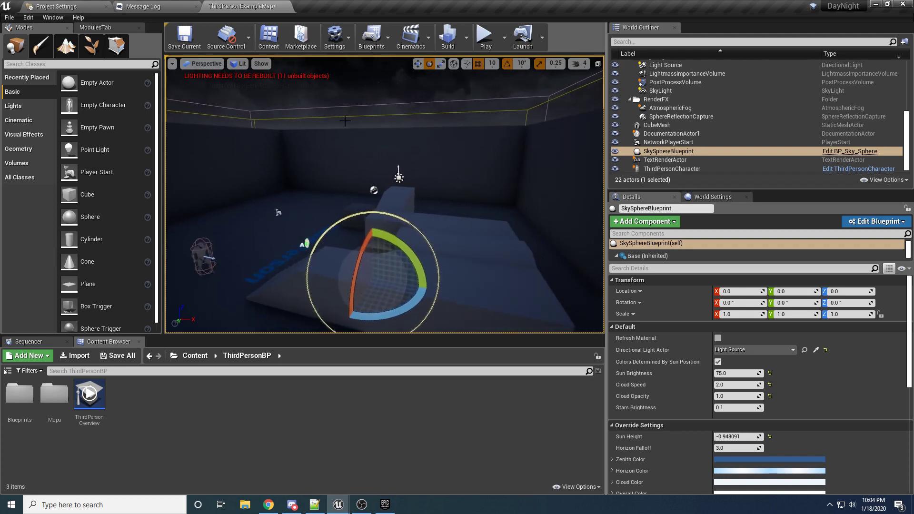
right_click_drag(300, 264, 307, 224)
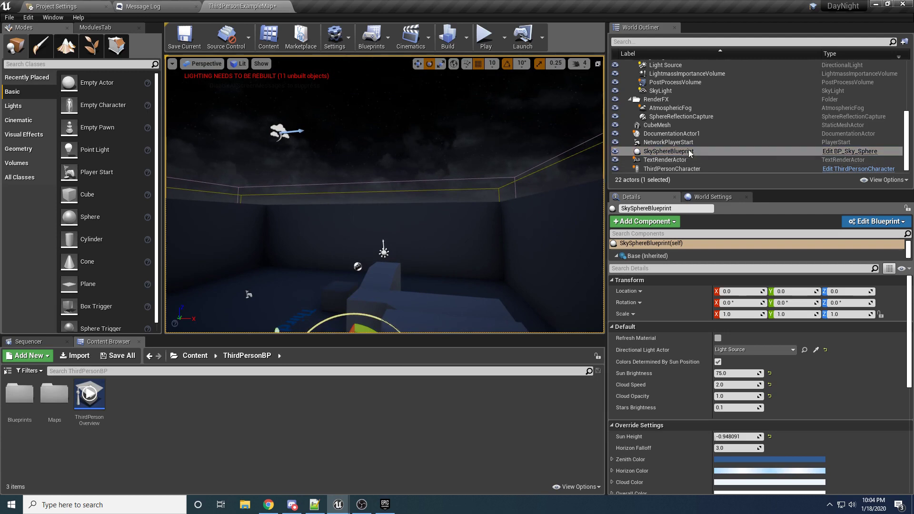
left_click(836, 152)
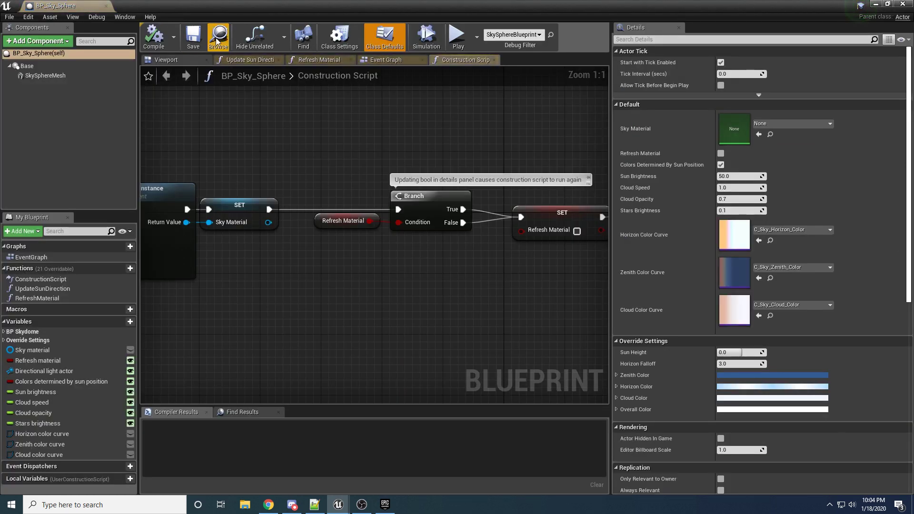
left_click_drag(67, 4, 310, 7)
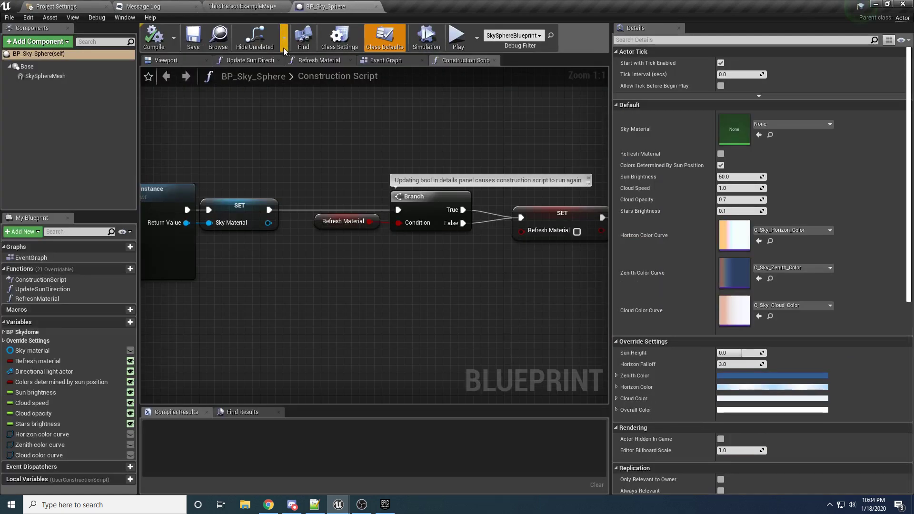
Copy the BP_Sky_Sphere asset from the engine's EngineSky folder into the project's Content folder and open that folder.
left_click(225, 41)
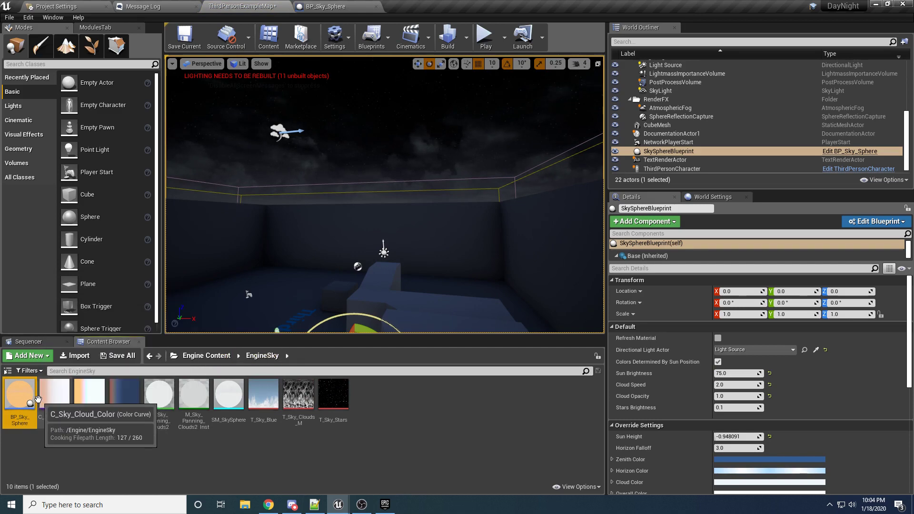
left_click(8, 372)
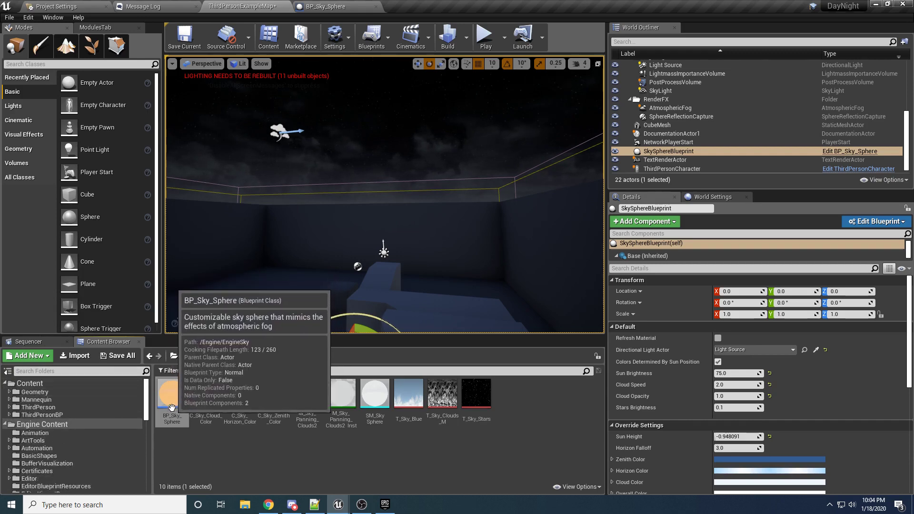
left_click_drag(172, 402, 38, 387)
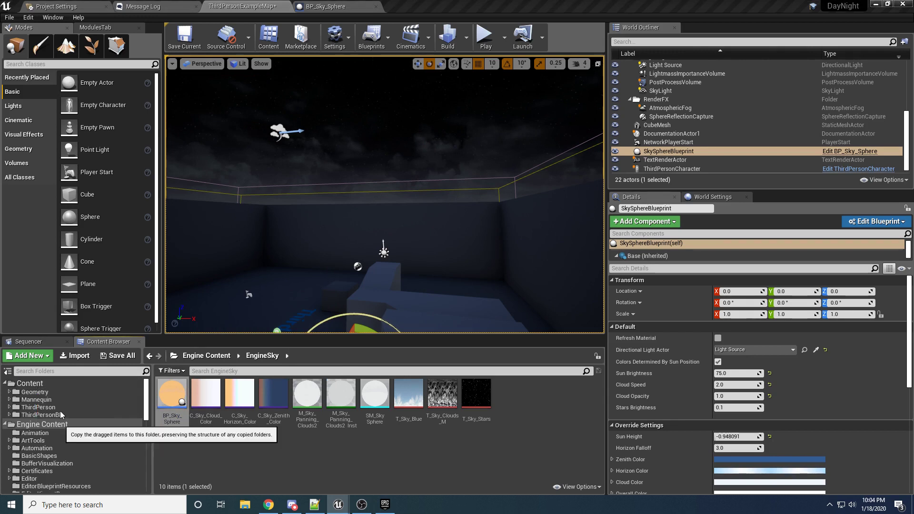
left_click(60, 410)
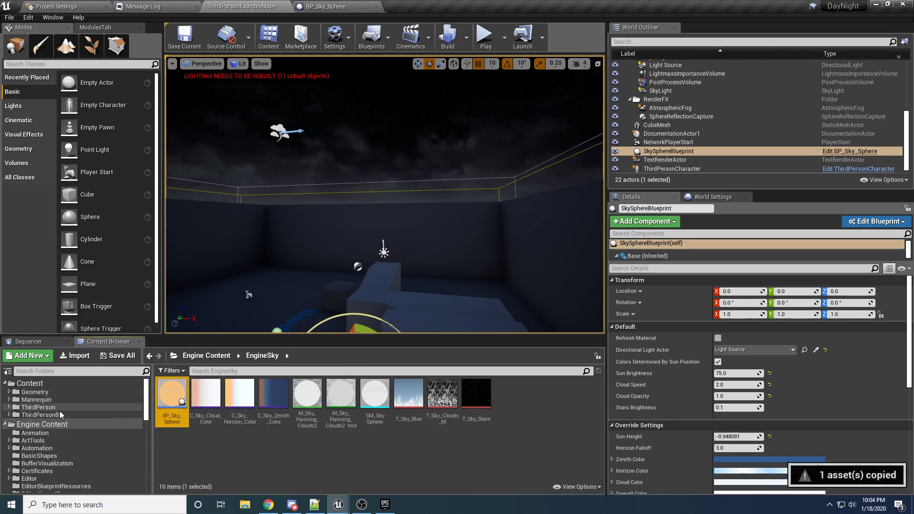
left_click(7, 372)
left_click(7, 372)
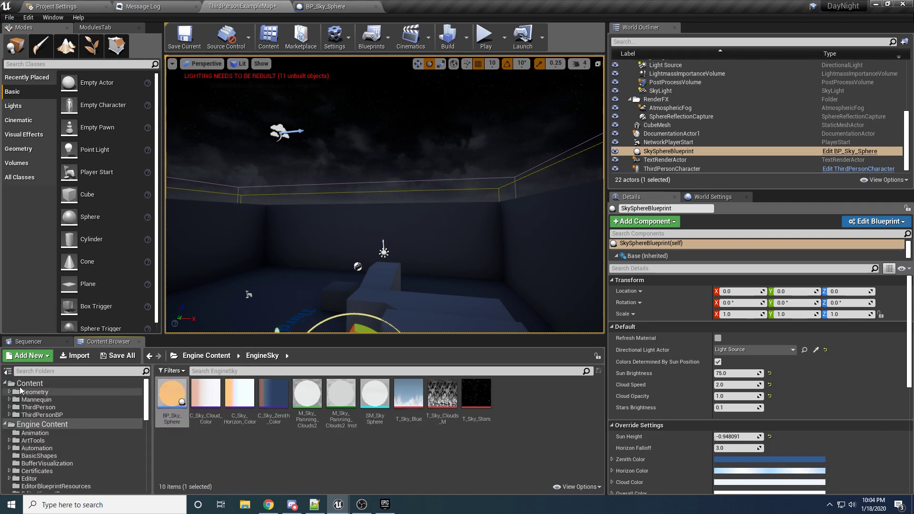
left_click(8, 372)
left_click(8, 372)
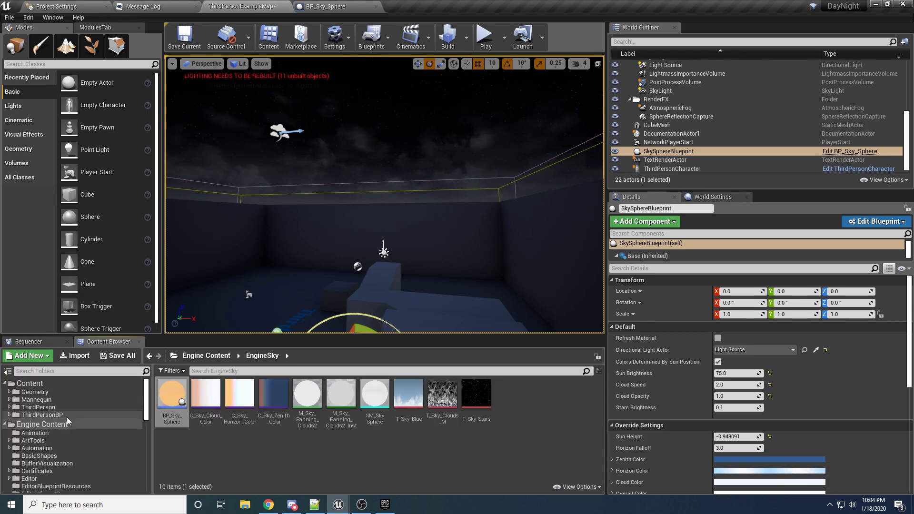
left_click(59, 385)
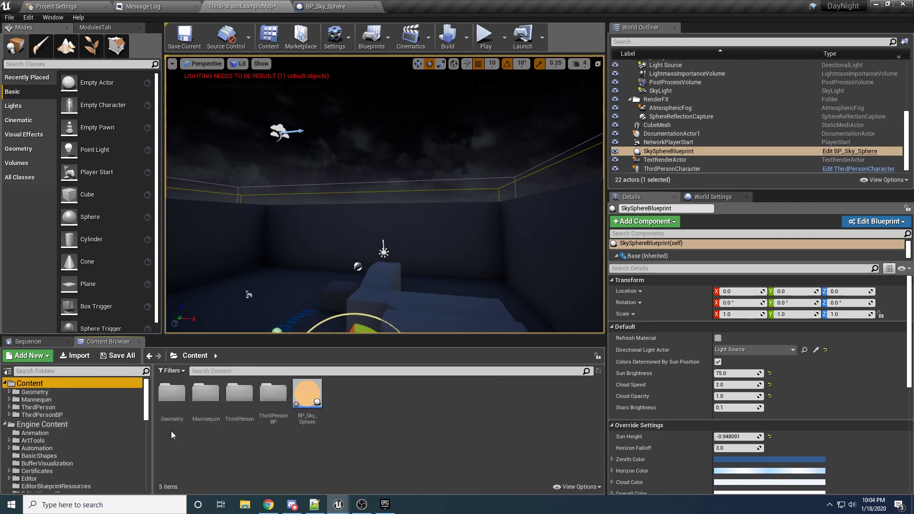
Rename the copied sky sphere blueprint as BP_MySkySphere.
left_click(314, 397)
key("F2")
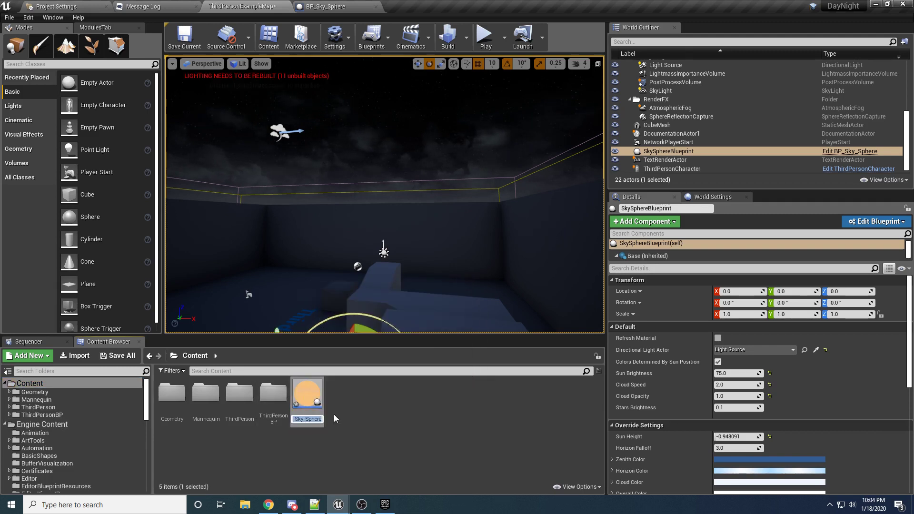
type("BP_M")
type("ySkySpher")
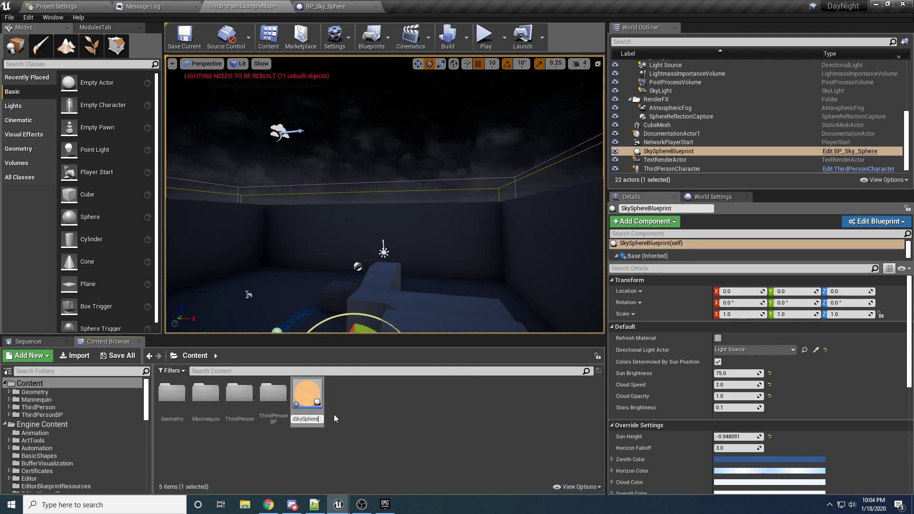
type("e")
key("Return")
Delete the original SkySphereBlueprint actor and place BP_MySkySphere in the level at about X 180, Y 760, Z 1260.
right_click_drag(343, 329, 376, 317)
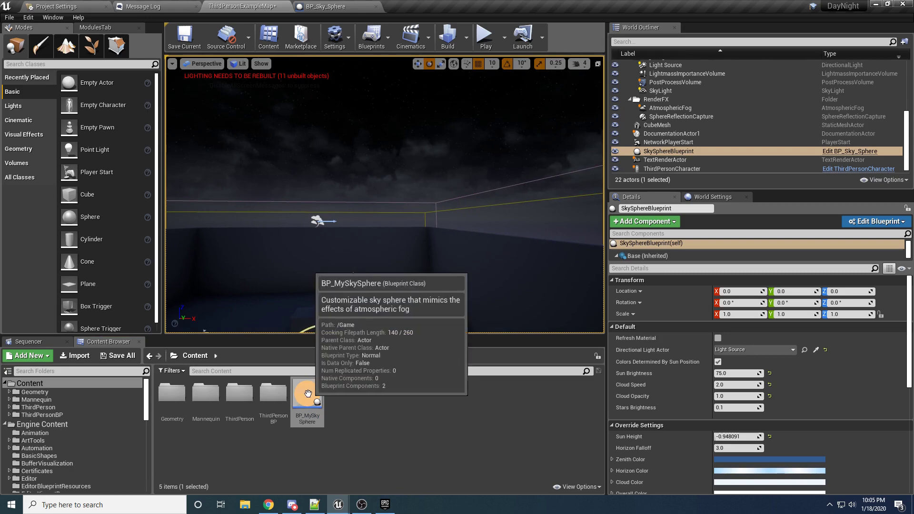
left_click(414, 142)
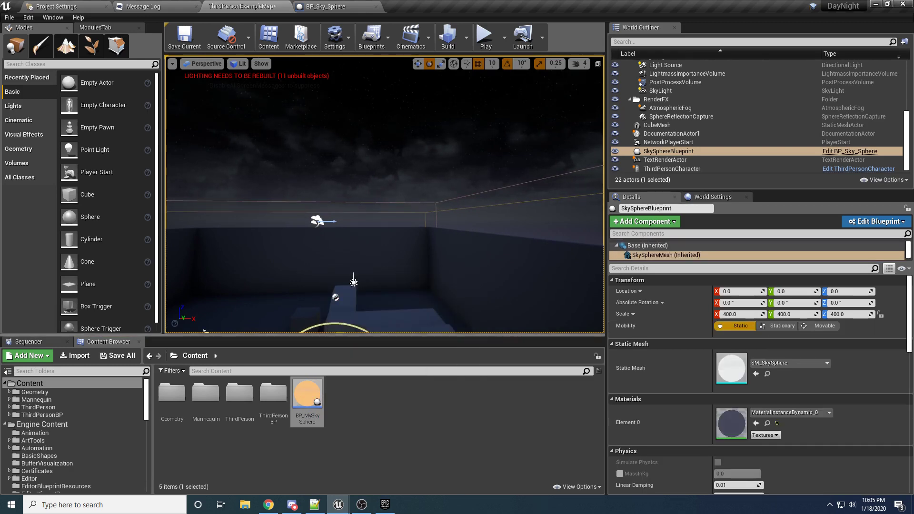
left_click(666, 152)
key("Delete")
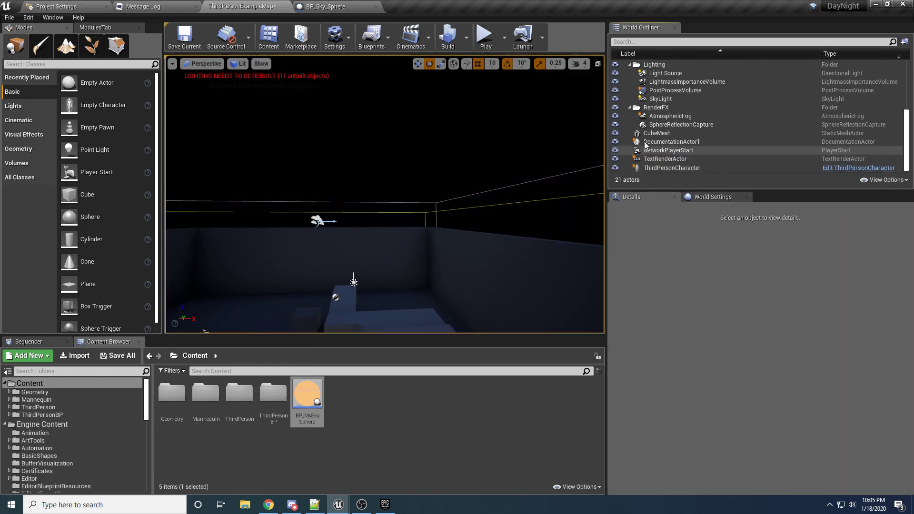
left_click_drag(307, 395, 369, 151)
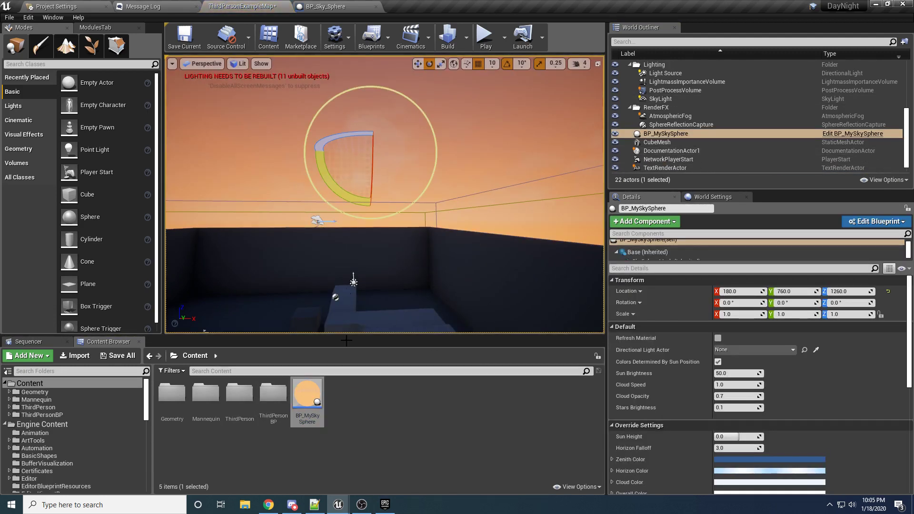
mouse_move(305, 390)
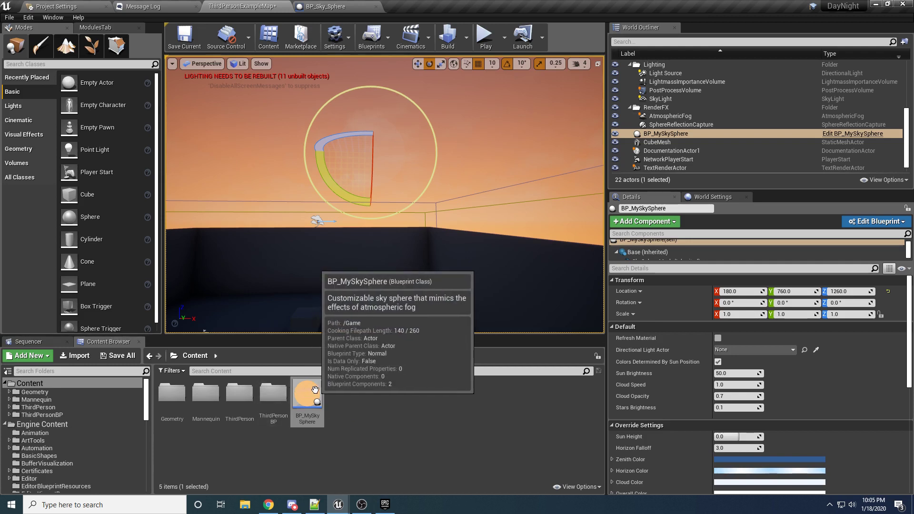
Assign Light Source as the Directional Light Actor of the placed BP_MySkySphere and inspect the sky in the viewport.
key("w")
right_click_drag(402, 135, 443, 157)
key("w")
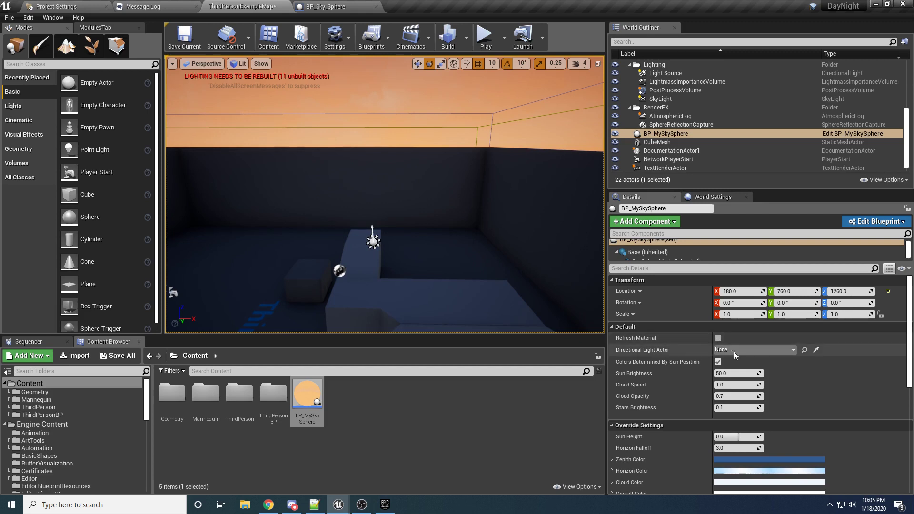
left_click(750, 352)
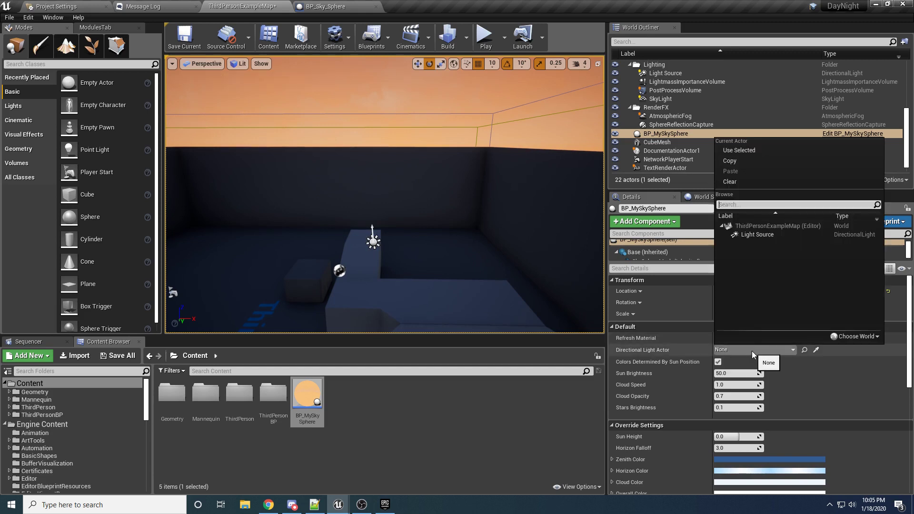
left_click(753, 238)
right_click_drag(440, 257, 440, 238)
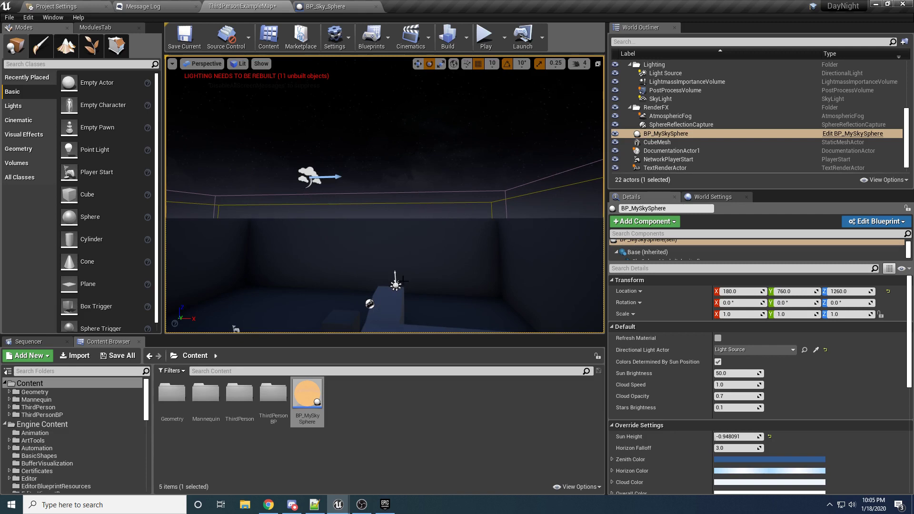
right_click_drag(438, 256, 443, 260)
key("w")
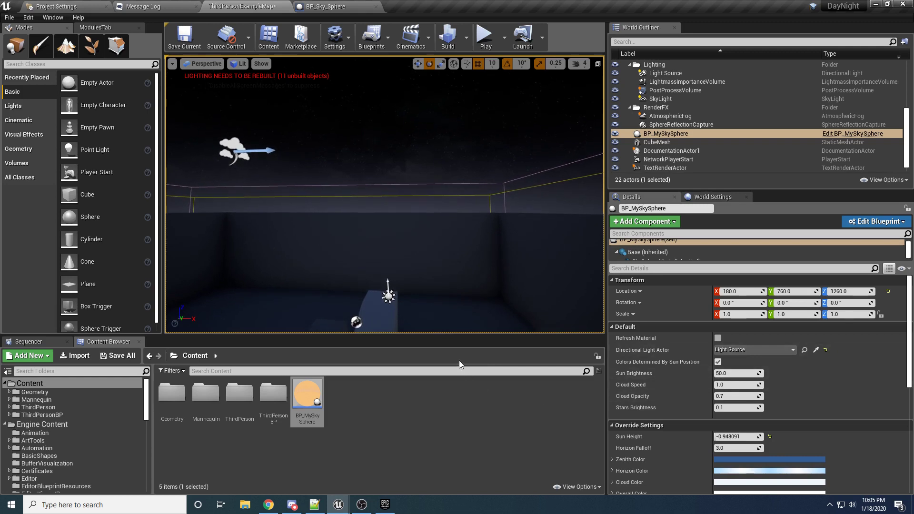
right_click_drag(427, 248, 431, 262)
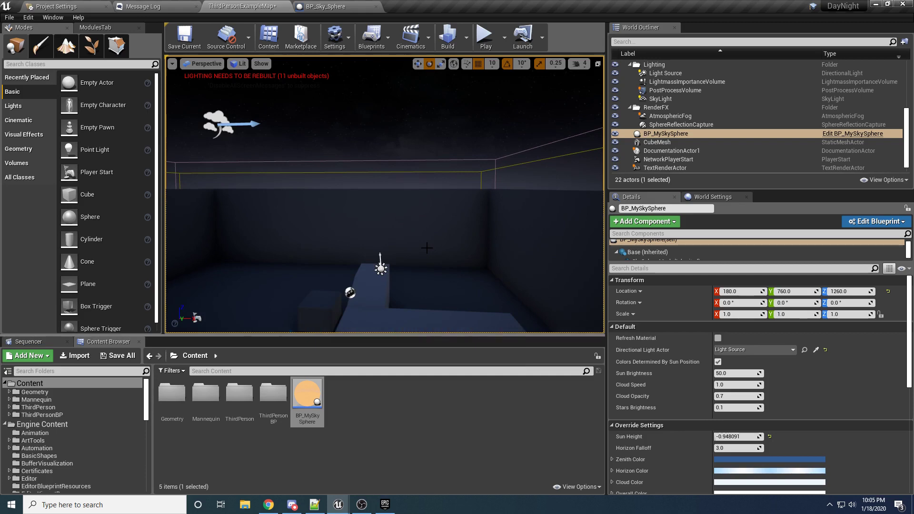
Open the BP_MySkySphere blueprint for editing and add a function named SetTimeOfDay.
double_click(308, 394)
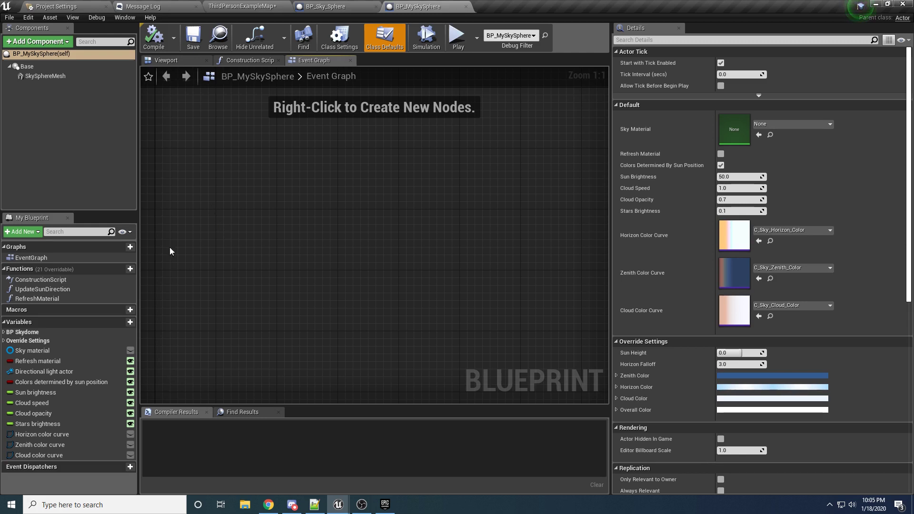
left_click(122, 270)
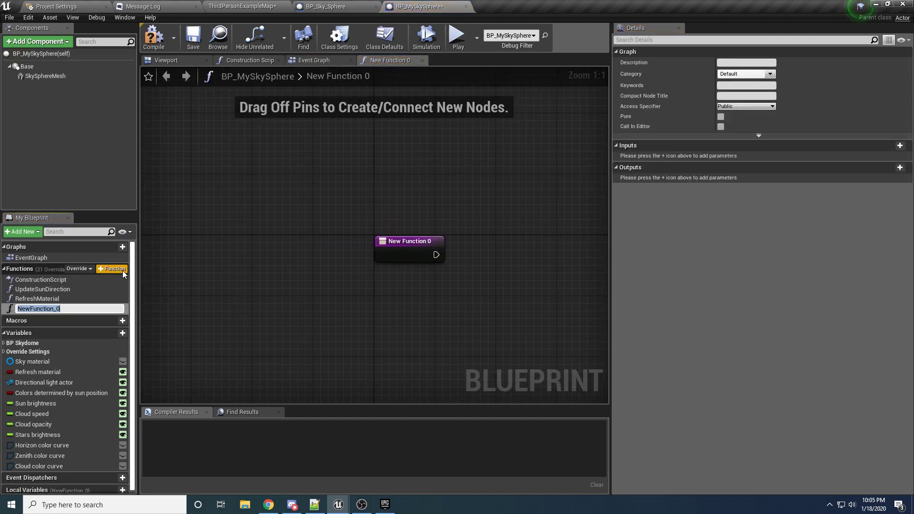
type("SetTimeOfDay")
key("Return")
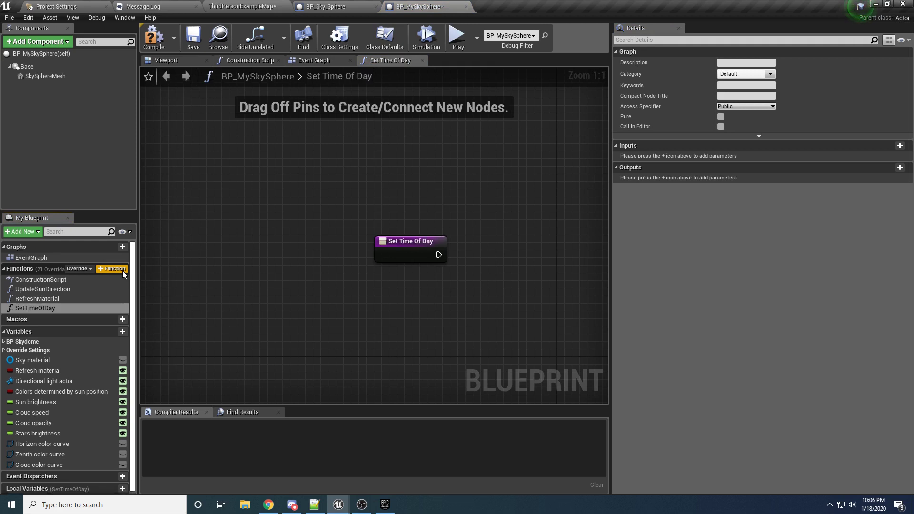
Add a Float input named TimeOfDay (Seconds) to the SetTimeOfDay function and compile the blueprint.
left_click(899, 145)
left_click(743, 157)
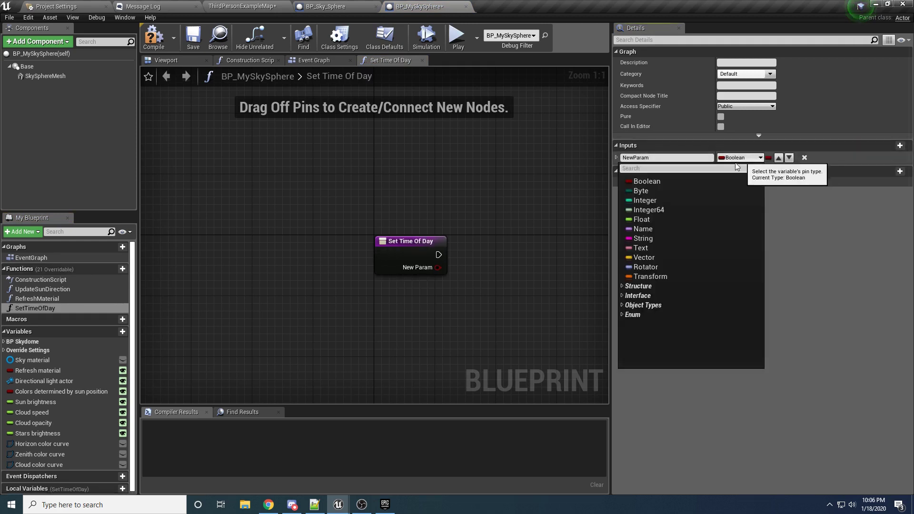
left_click(649, 219)
left_click(638, 157)
type("Tim")
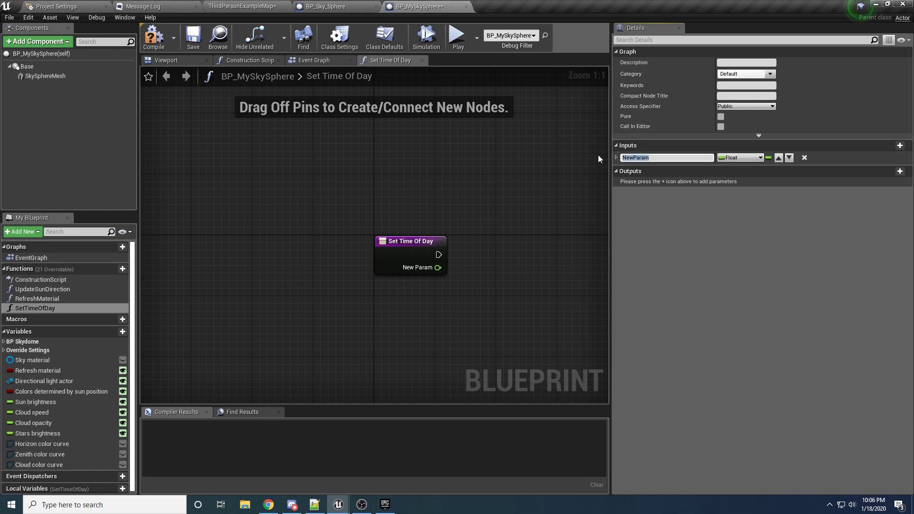
type("eOfDay (Seconds)")
key("Return")
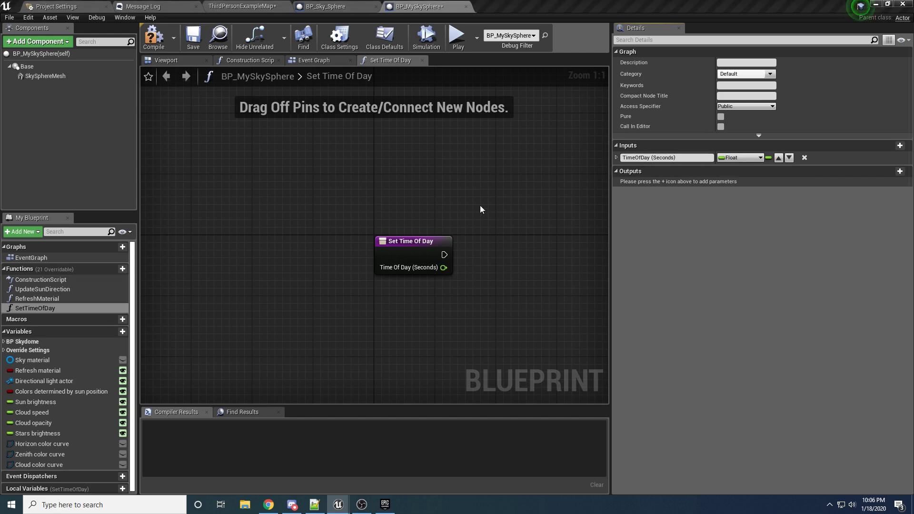
right_click_drag(482, 205, 375, 205)
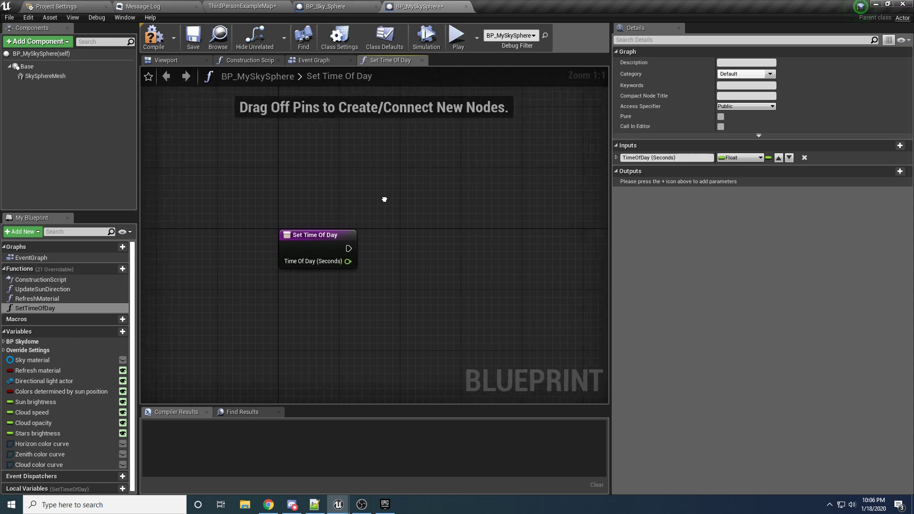
left_click(153, 37)
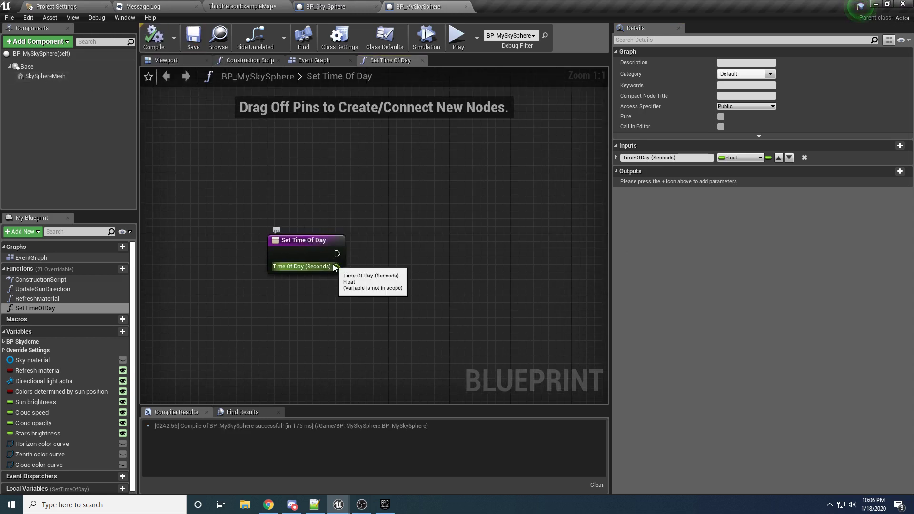
left_click_drag(337, 266, 452, 244)
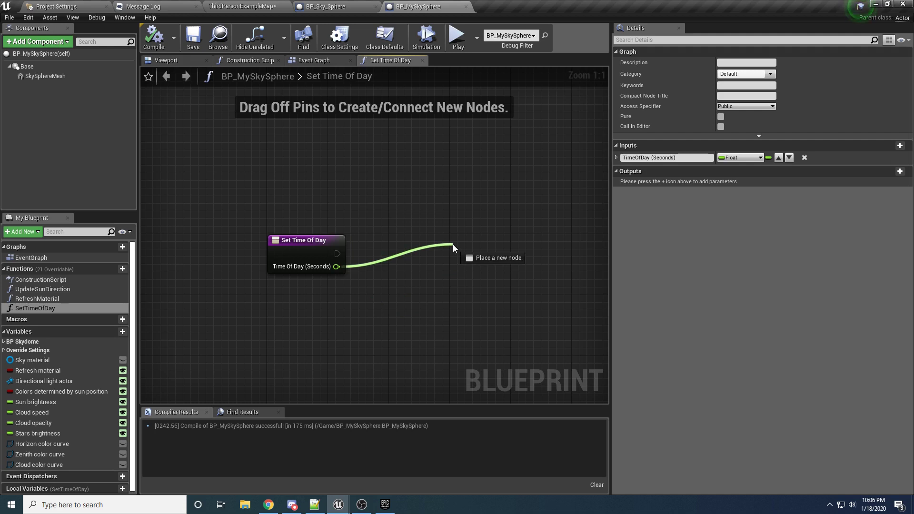
left_click_drag(453, 244, 453, 245)
mouse_move(453, 244)
left_mouse_down()
mouse_move(382, 278)
mouse_move(467, 302)
mouse_move(453, 245)
left_mouse_up()
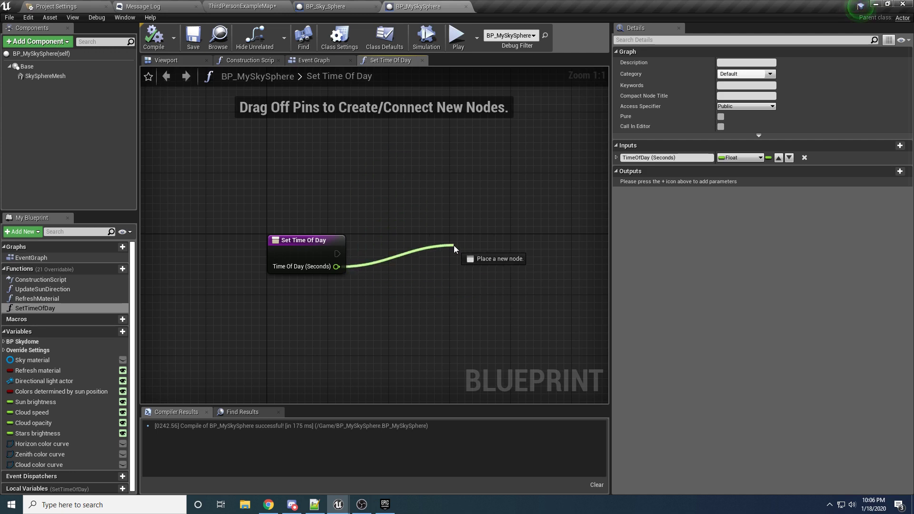
key("Escape")
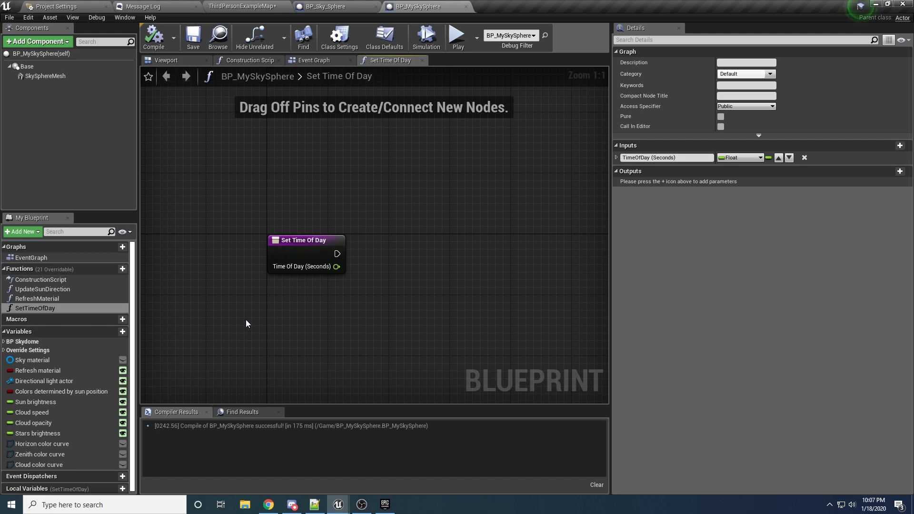
Switch to Calculator, work out the seconds in a day as 60 × 60 × 24, and move its window clear of the graph.
left_click(11, 506)
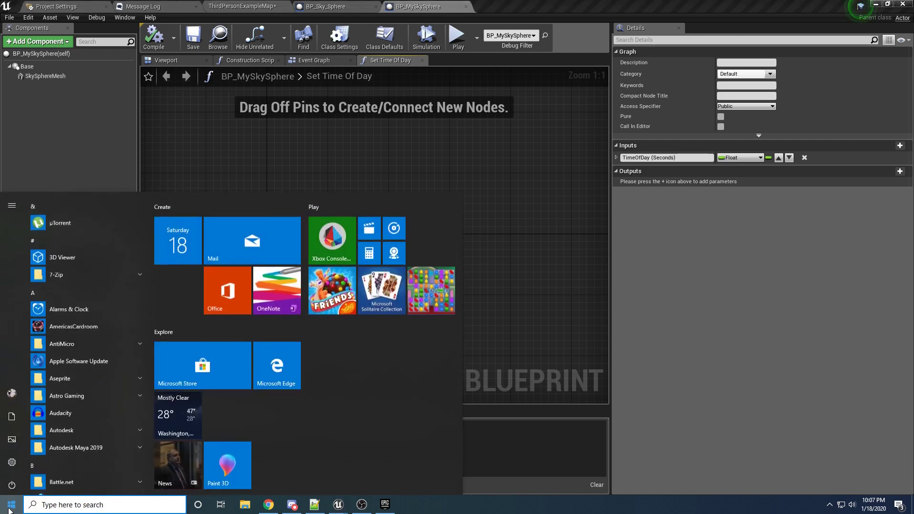
type("ca")
key("Return")
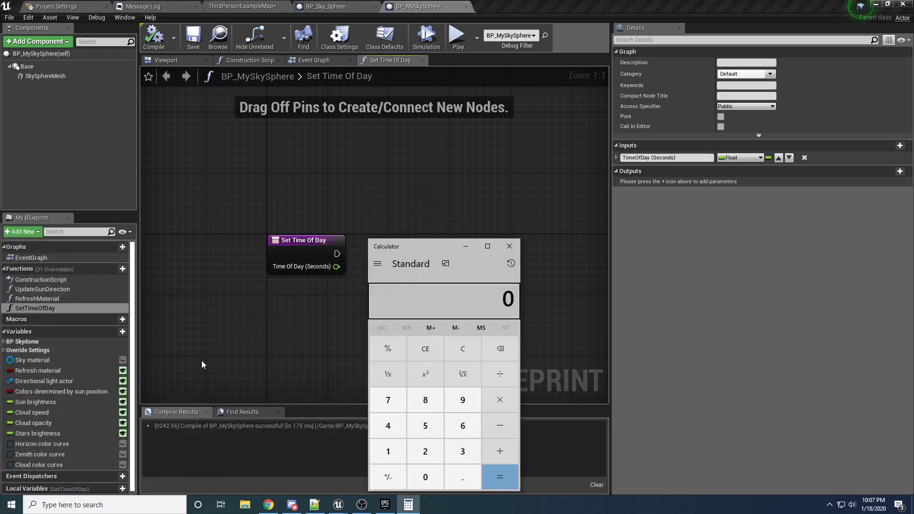
left_click_drag(396, 242, 382, 223)
type("60")
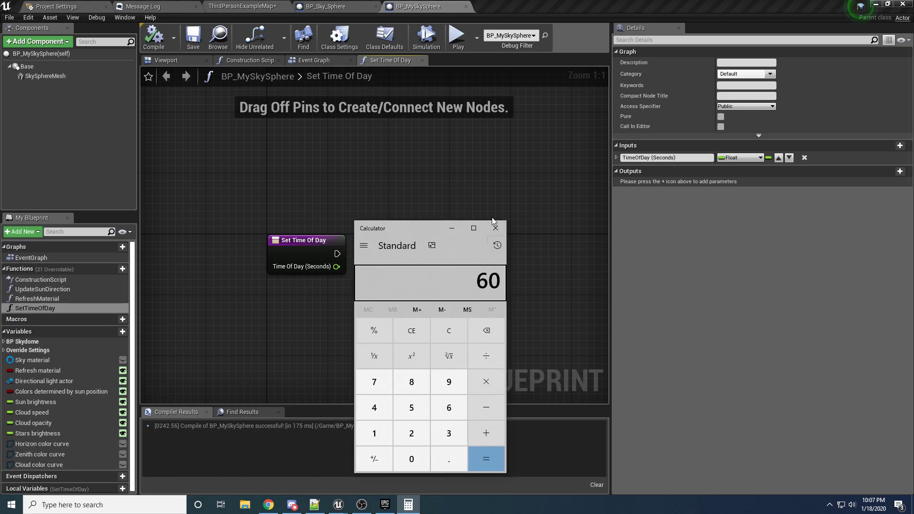
type("*60")
key("Return")
type("*24")
key("Return")
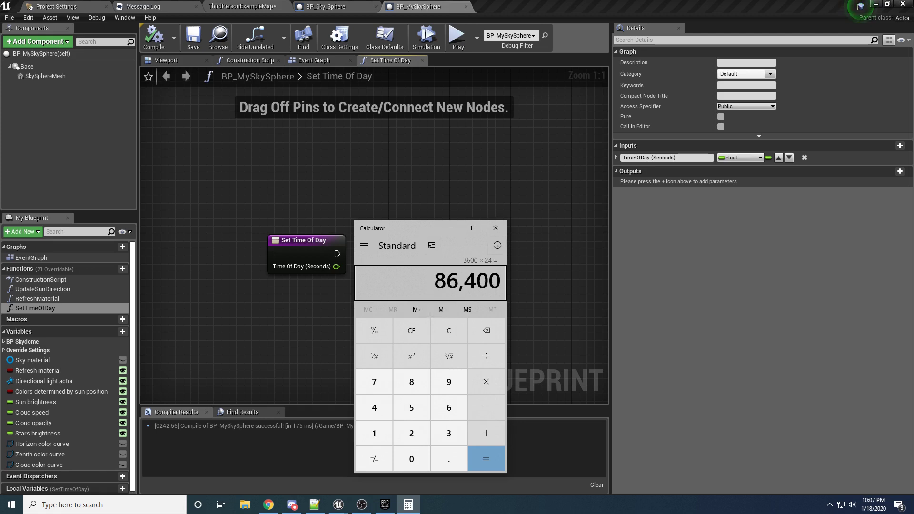
left_click_drag(413, 224, 683, 220)
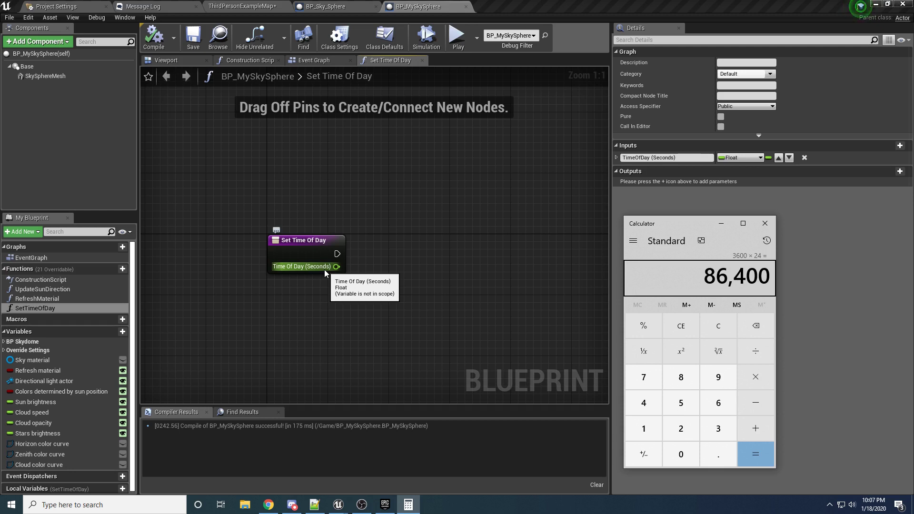
In ThirdPersonExampleMap, rotate the Light Source by -100° and again by -90° to try different sun angles against the sky.
left_click(242, 6)
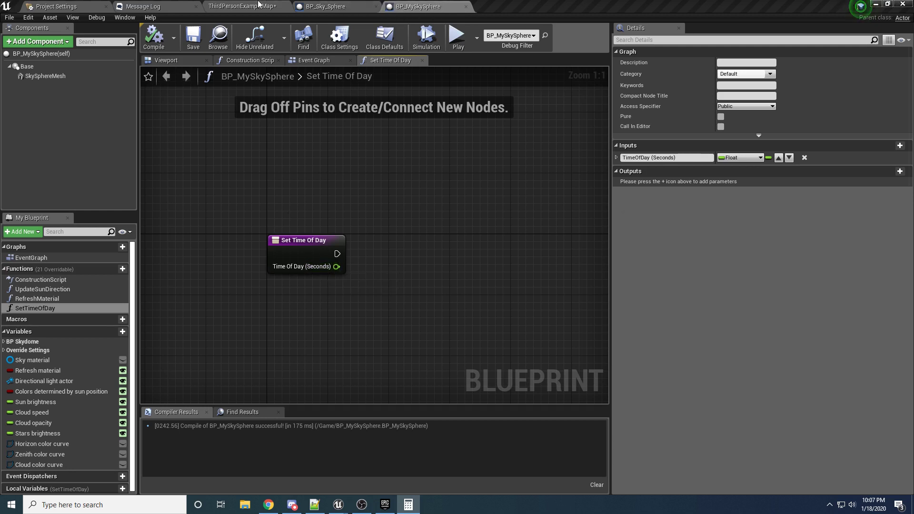
left_click(381, 269)
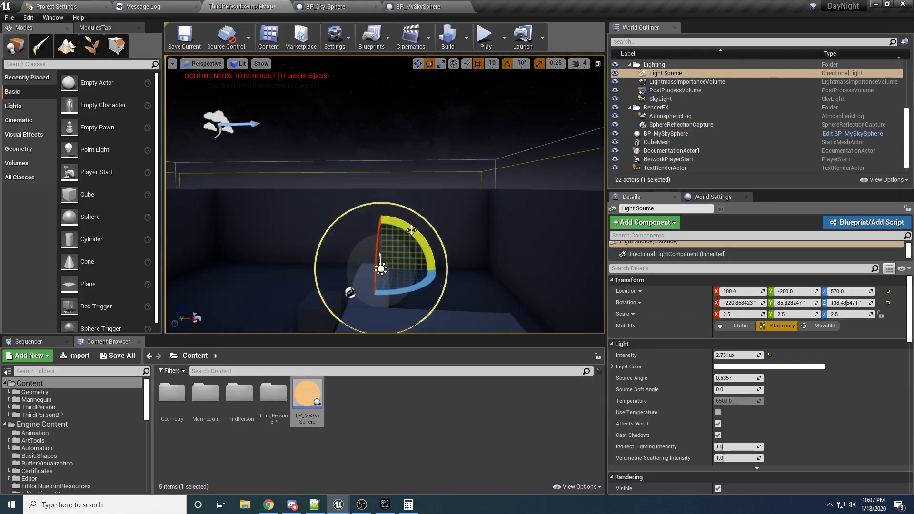
right_click_drag(413, 201, 411, 219)
key("w")
left_click_drag(409, 249, 434, 249)
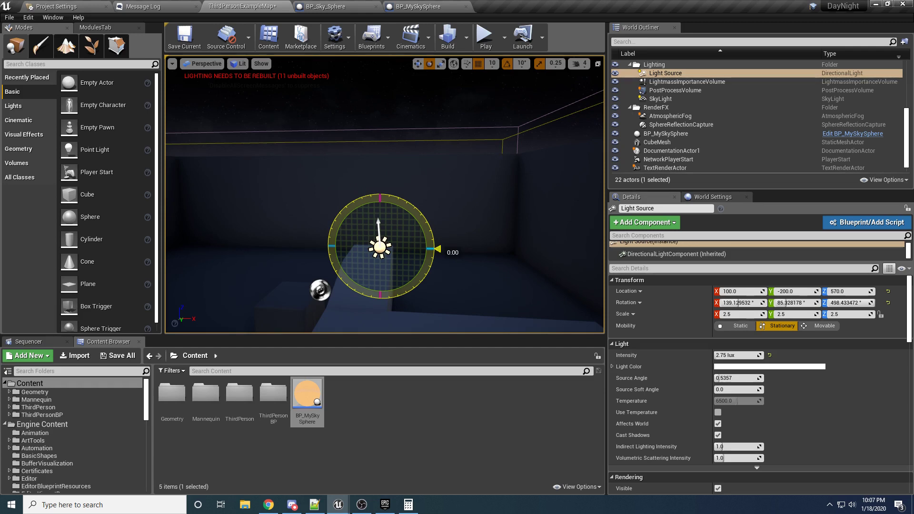
left_click_drag(437, 248, 371, 300)
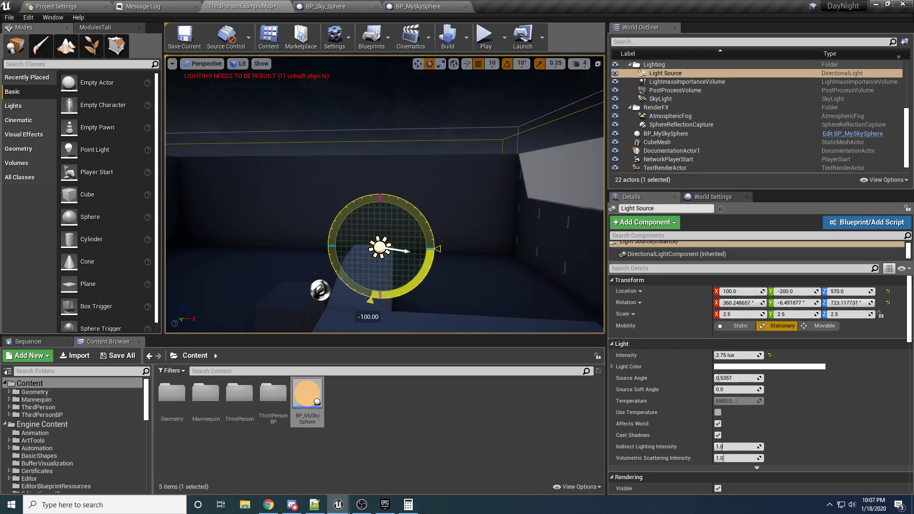
mouse_move(436, 249)
right_mouse_down()
mouse_move(335, 246)
mouse_move(441, 250)
right_mouse_up()
left_click_drag(419, 245, 365, 297)
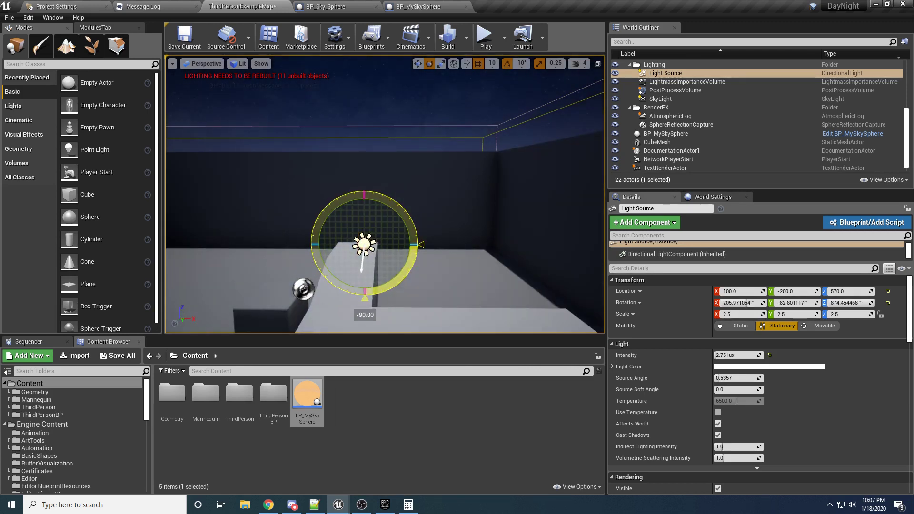
right_click_drag(365, 297, 371, 133)
right_click_drag(384, 194, 495, 210)
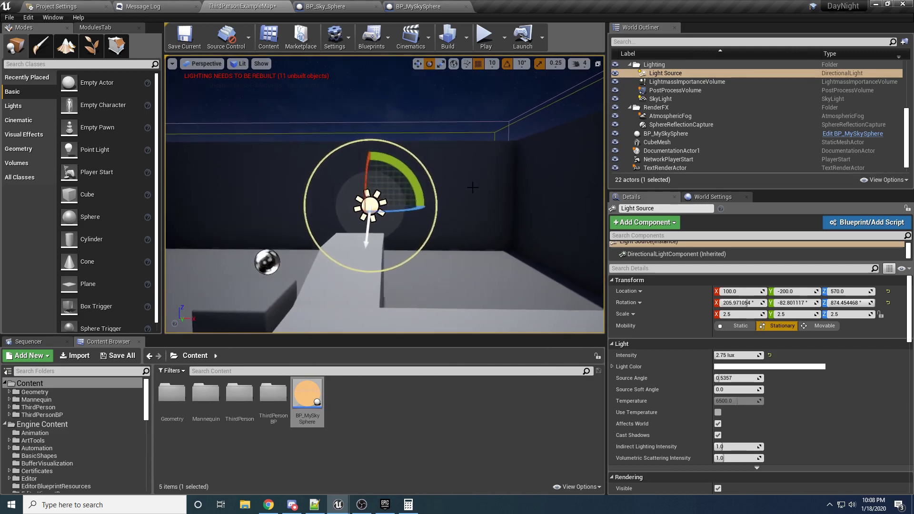
left_click_drag(383, 157, 343, 224)
Return to the BP_MySkySphere blueprint, add a Map Range Clamped node to SetTimeOfDay, and feed Time Of Day (Seconds) into its Value.
left_click(326, 7)
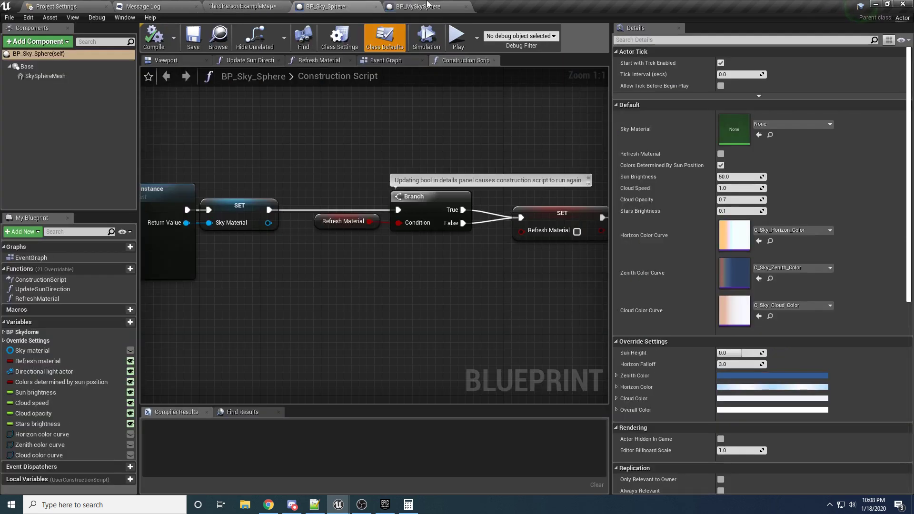
left_click(417, 6)
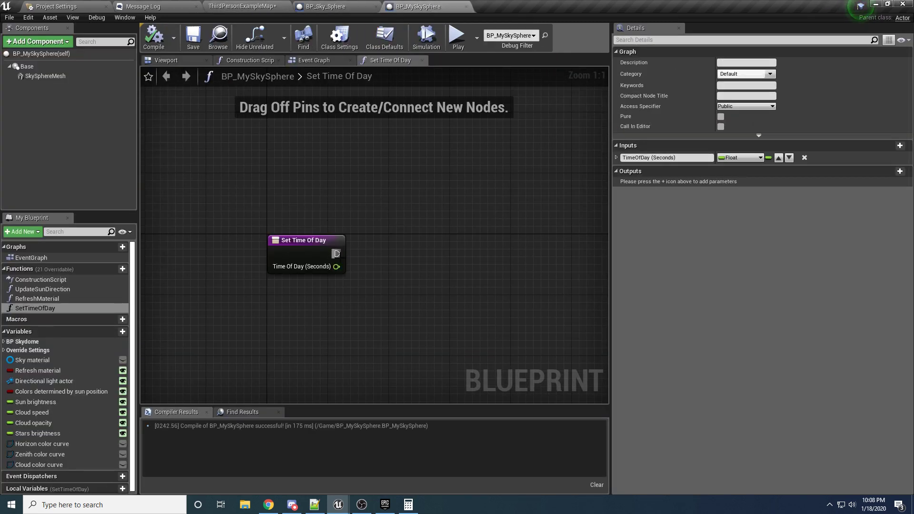
right_click(394, 306)
type("map range")
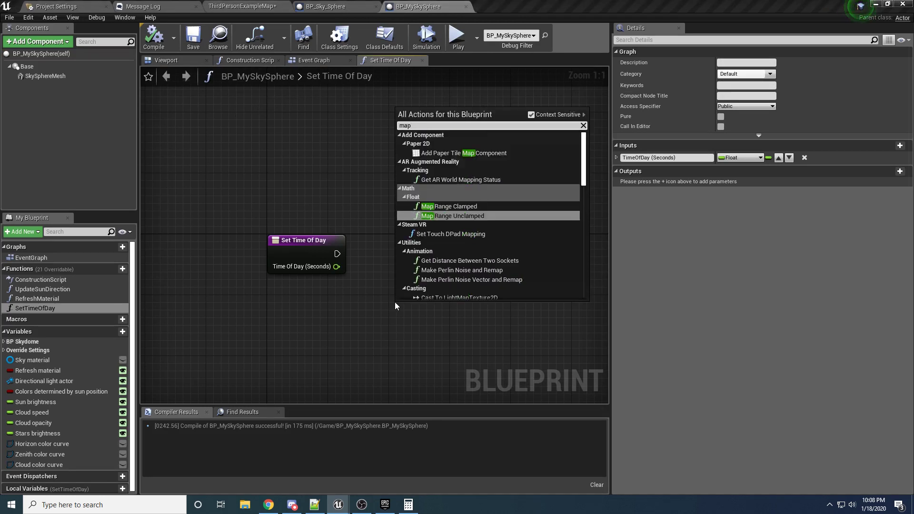
key("Return")
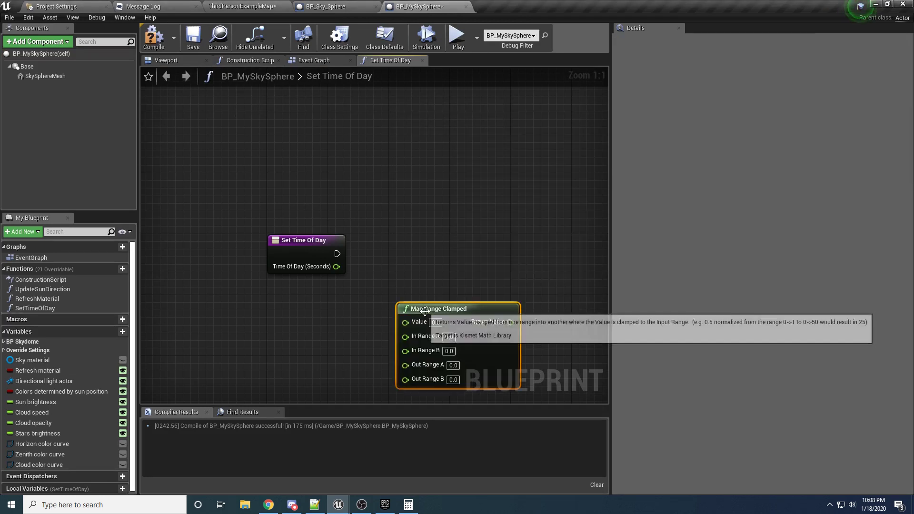
left_click_drag(424, 308, 424, 291)
right_click_drag(445, 263, 437, 237)
left_click_drag(329, 240, 422, 272)
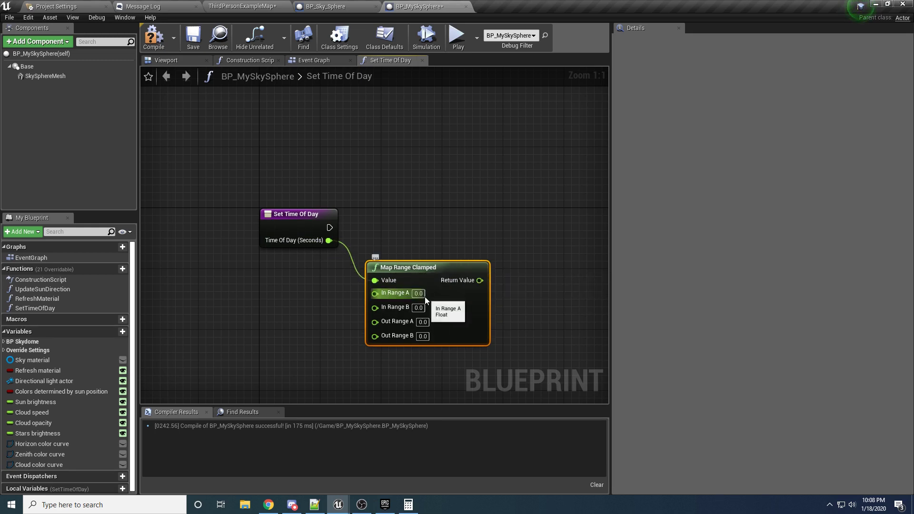
Set the Map Range Clamped node's In Range B to 86400, Out Range A to 0 and Out Range B to 360.
left_click(418, 293)
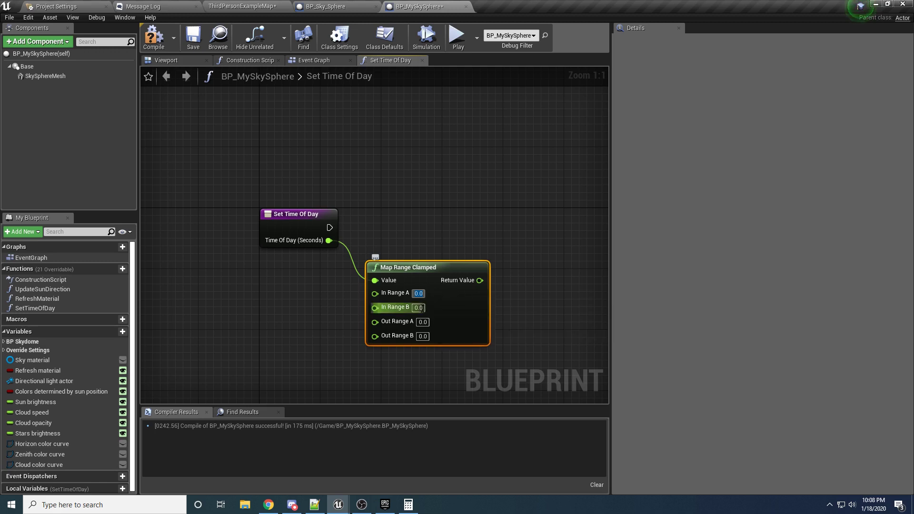
left_click(419, 307)
key("alt+Tab")
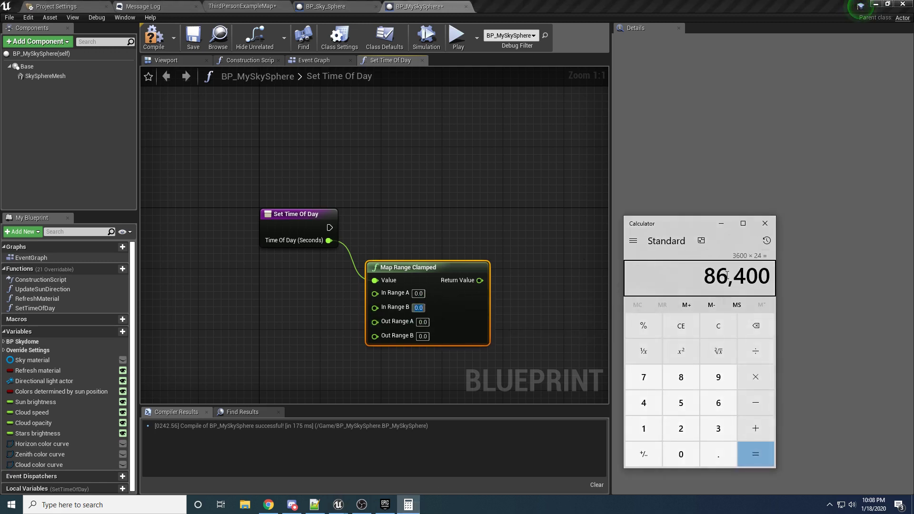
left_click(420, 309)
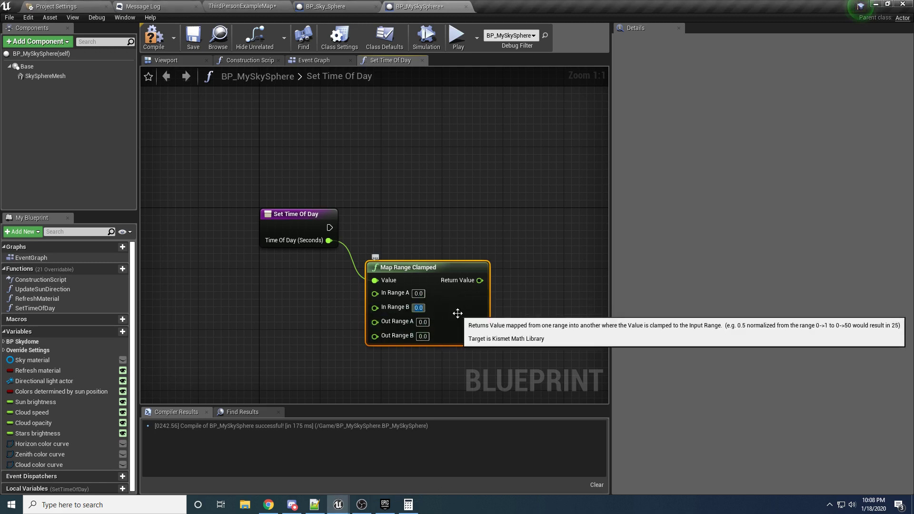
type("86400")
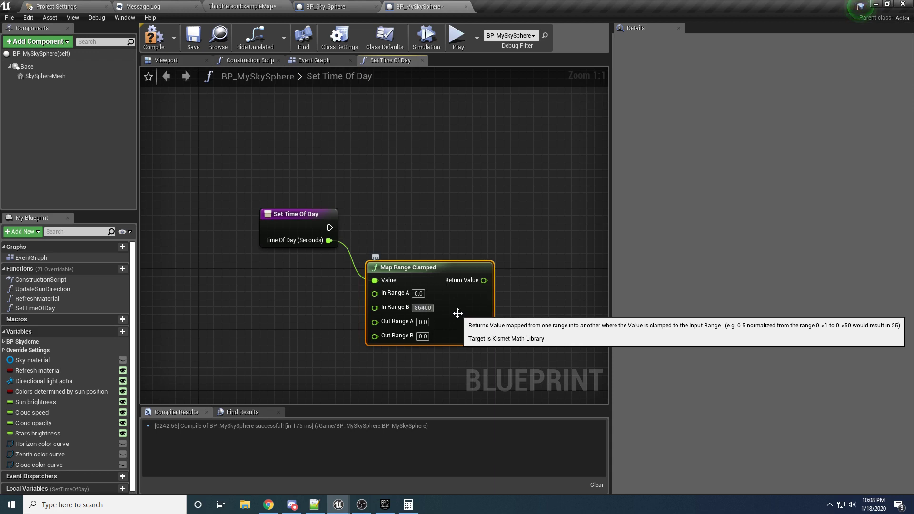
key("Return")
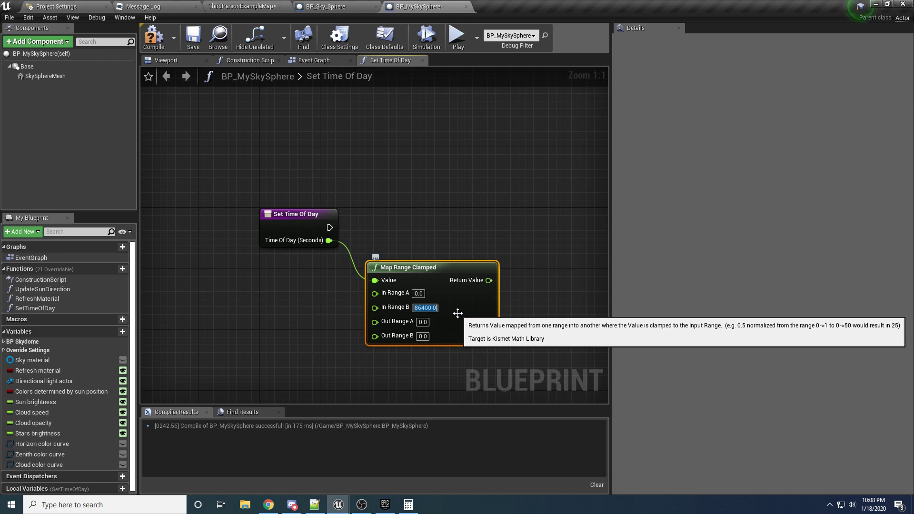
key("Tab")
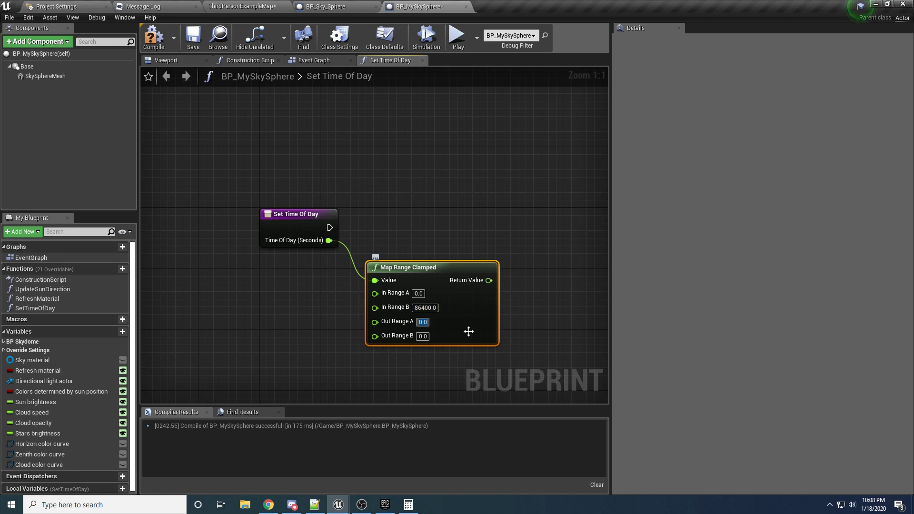
type("0")
key("Tab")
type("360")
key("Return")
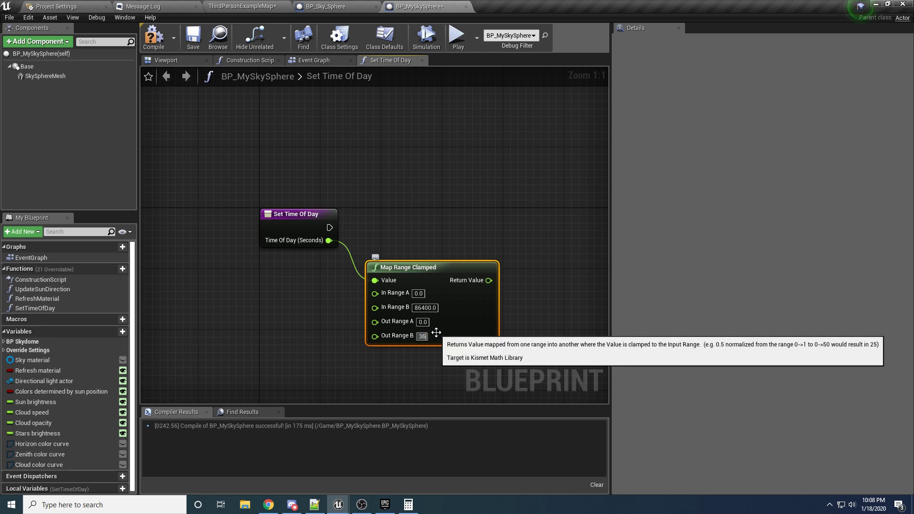
right_click_drag(538, 259, 501, 257)
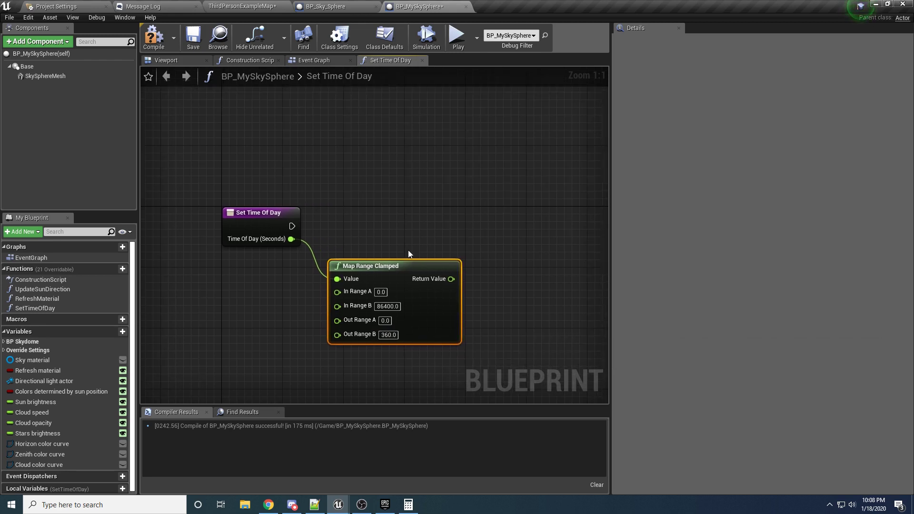
left_click(333, 216)
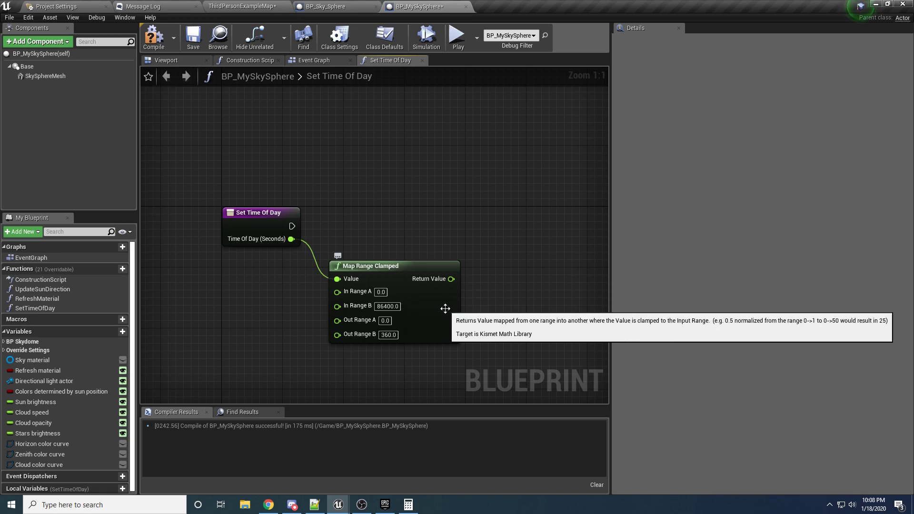
Get the Directional Light Actor variable in the graph and add a SetActorRotation node targeting it.
right_click_drag(470, 295, 433, 302)
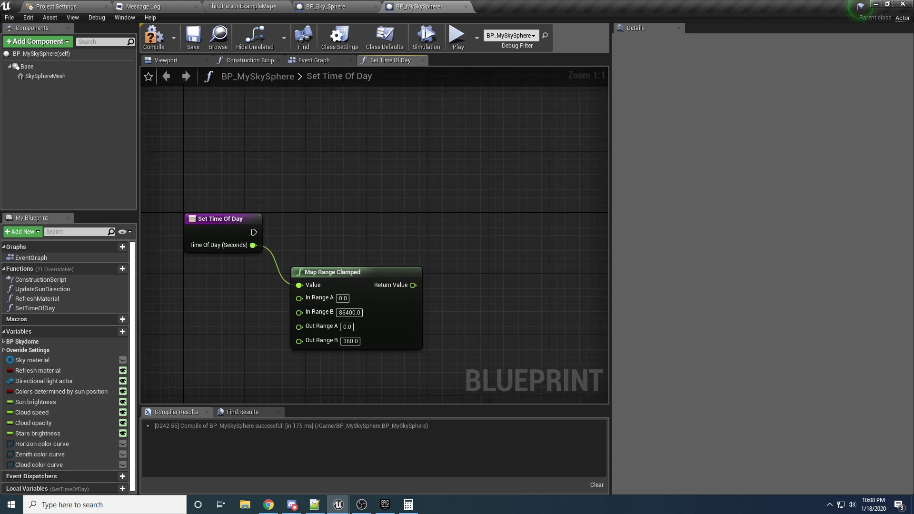
right_click_drag(436, 231, 378, 217)
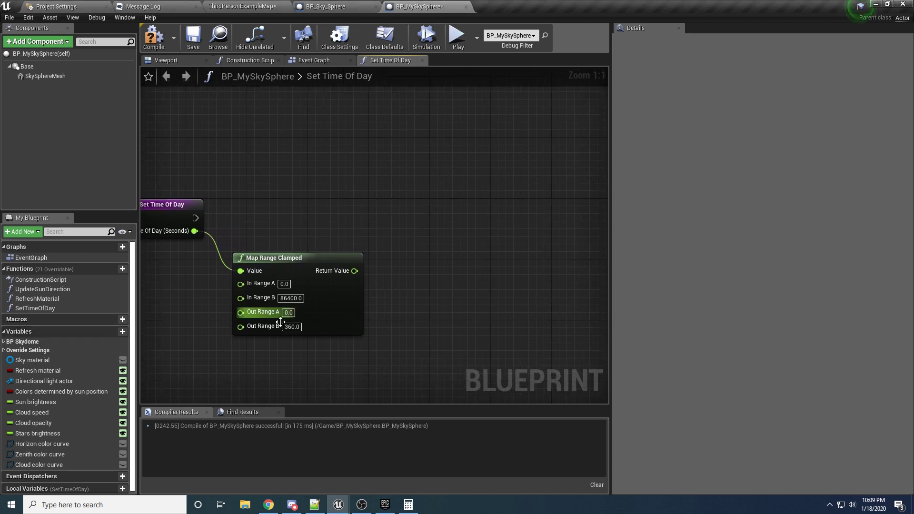
left_click_drag(75, 380, 324, 215, "ctrl")
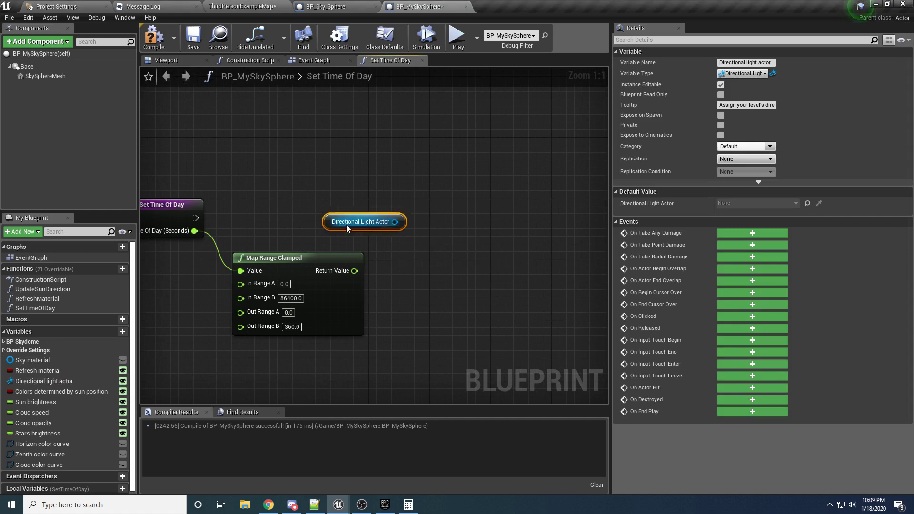
left_click_drag(398, 221, 481, 198)
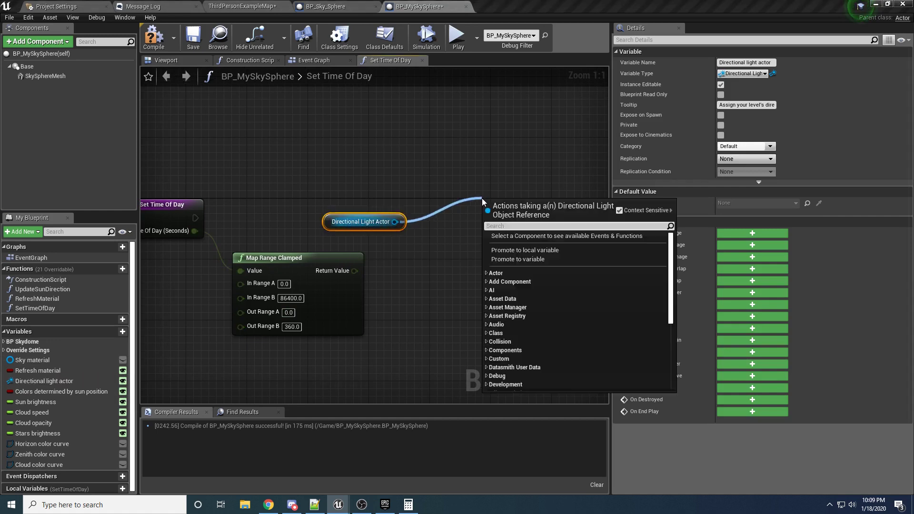
type("set actor rot")
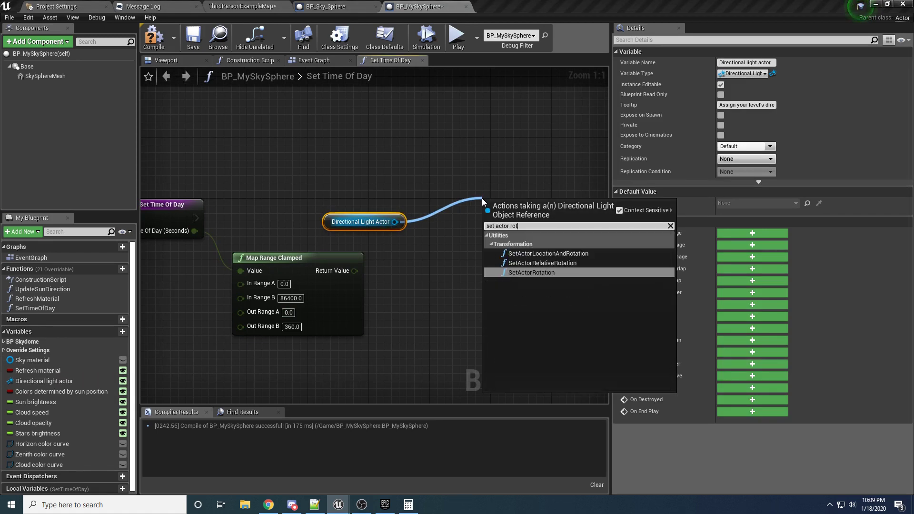
key("Return")
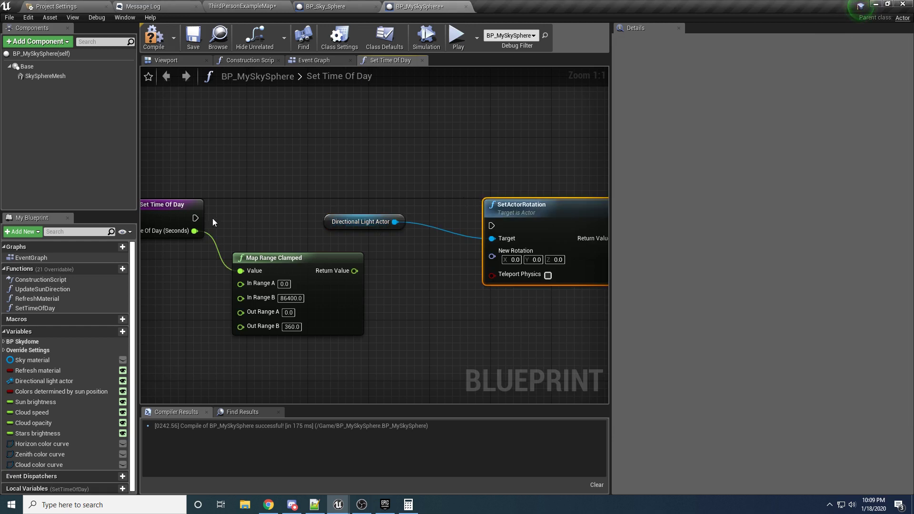
Connect the Set Time Of Day execution output to SetActorRotation and rearrange the nodes so the wires run clear.
left_click_drag(195, 218, 492, 226)
left_click_drag(369, 221, 347, 232)
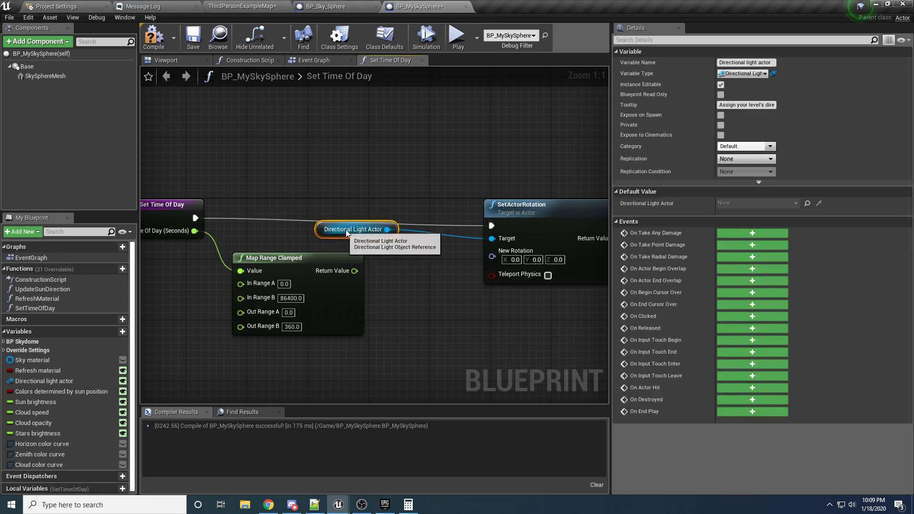
left_click_drag(527, 211, 474, 203)
left_click(328, 235)
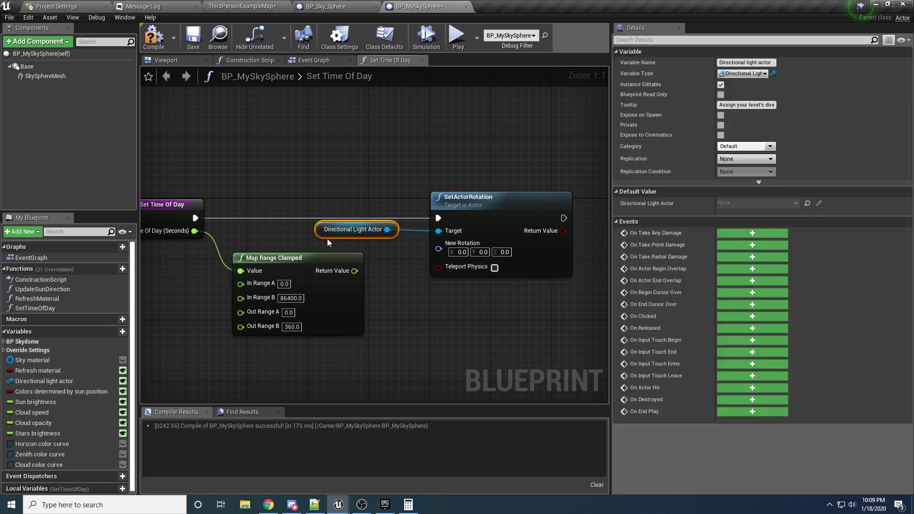
left_click_drag(327, 239, 325, 276)
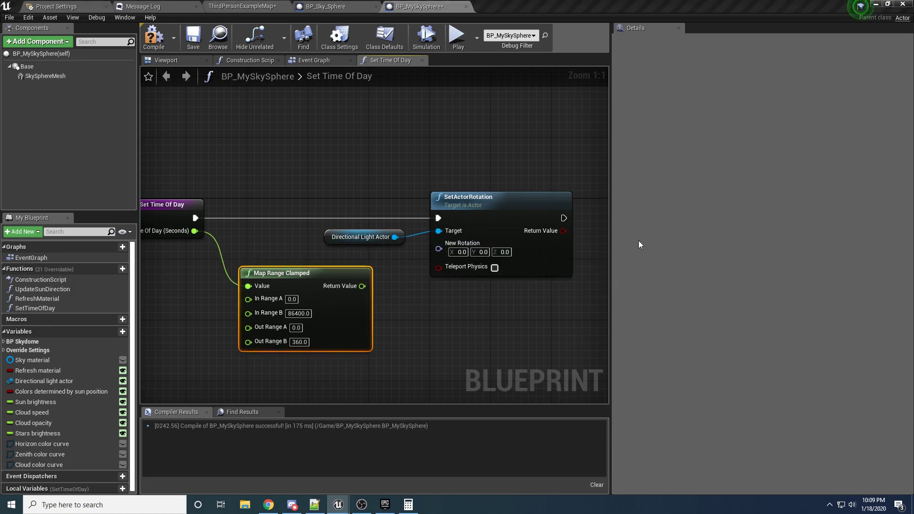
Split SetActorRotation's New Rotation into separate components and connect the Map Range Clamped return value to New Rotation Y (Pitch).
right_click(438, 248)
left_click(450, 279)
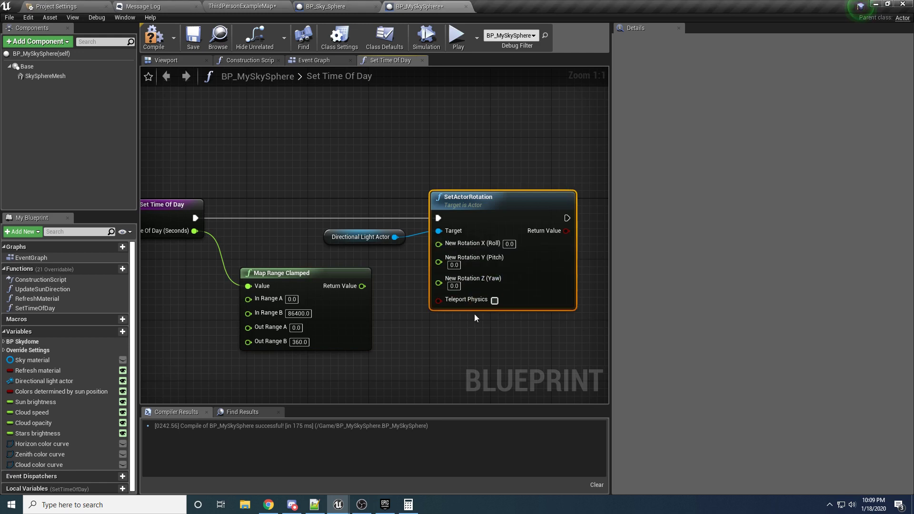
left_click_drag(362, 287, 457, 261)
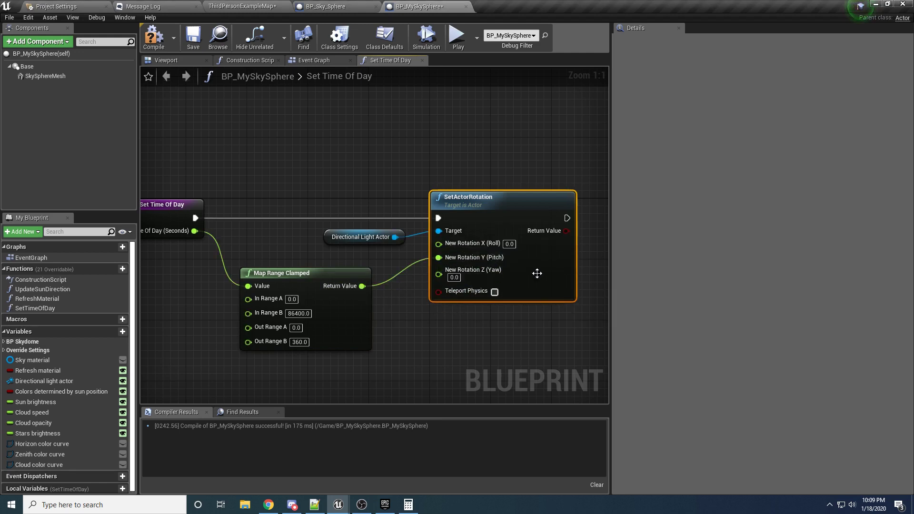
Add an Update Sun Direction call and connect it to run after SetActorRotation.
right_click_drag(537, 273, 525, 290)
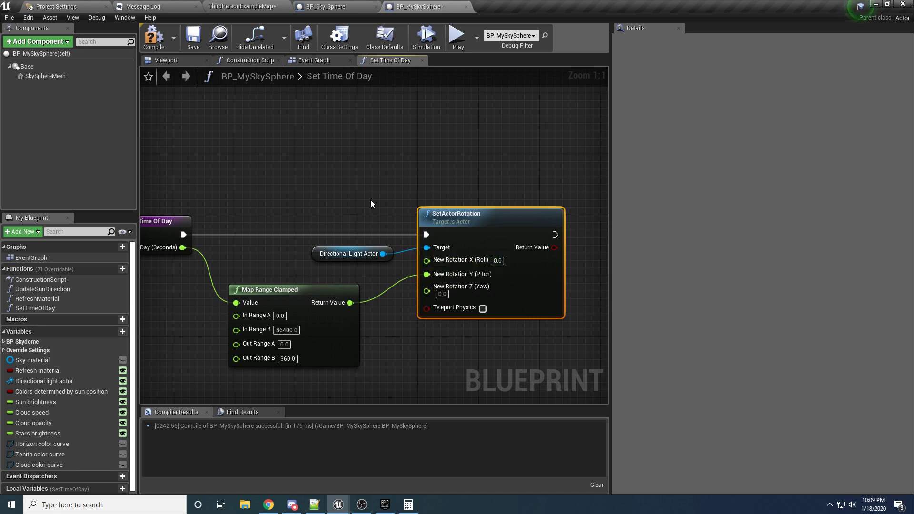
right_click_drag(424, 188, 355, 186)
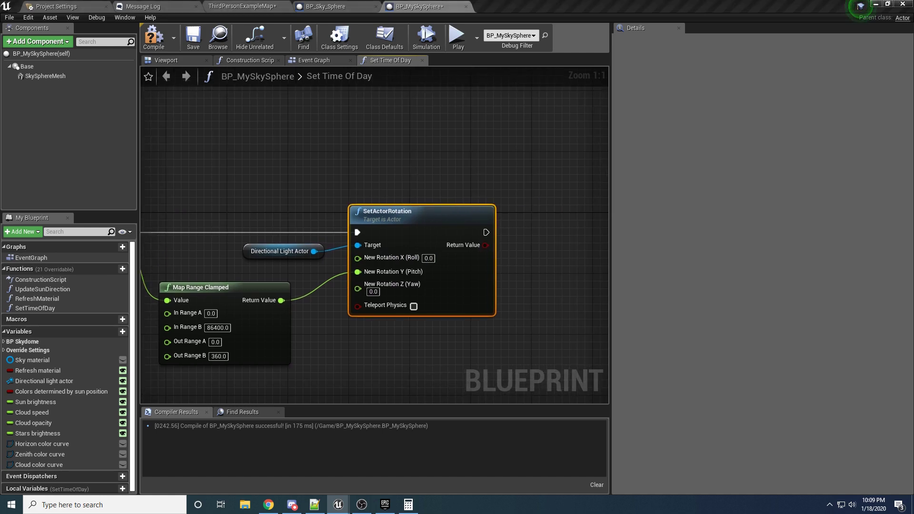
left_click_drag(29, 289, 570, 219)
right_click_drag(555, 256, 436, 273)
left_click_drag(369, 249, 482, 238)
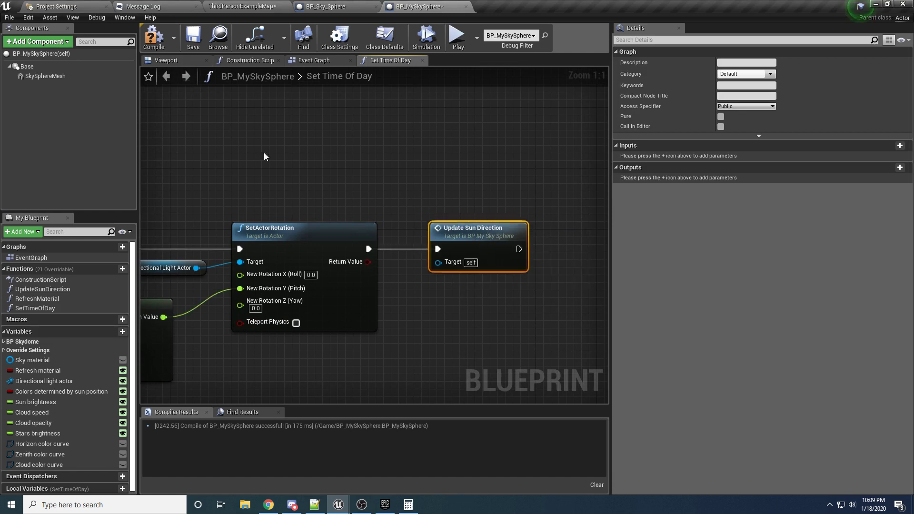
left_click(374, 228)
right_click_drag(374, 228, 603, 187)
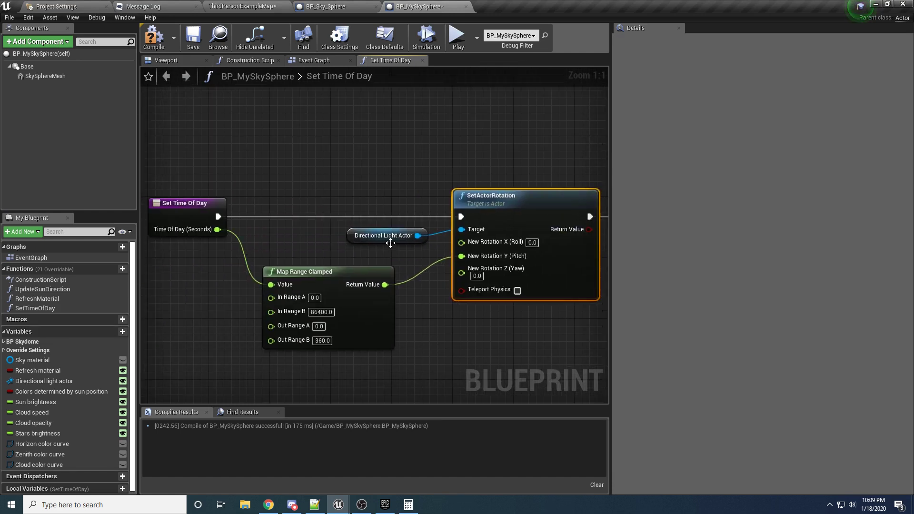
Compile and save the BP_MySkySphere blueprint with its completed Set Time Of Day function.
right_click_drag(447, 242, 270, 240)
left_click_drag(577, 151, 481, 257)
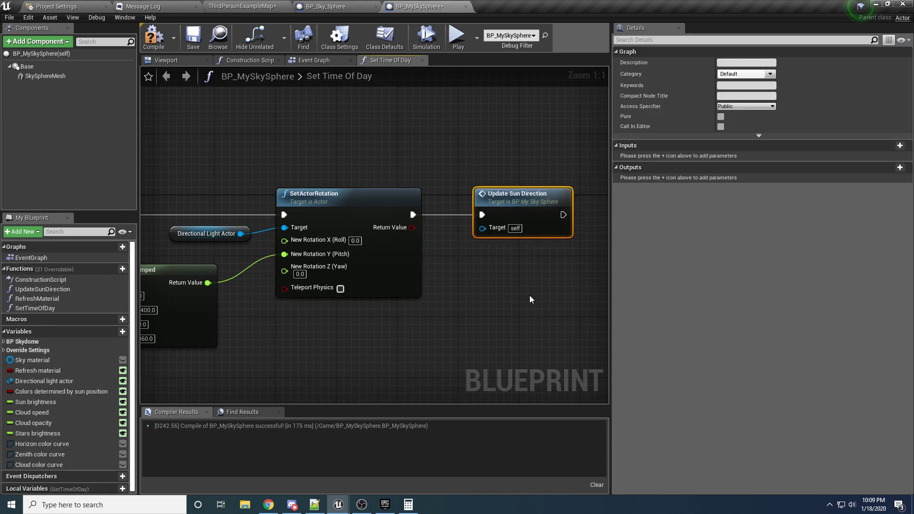
left_click(153, 37)
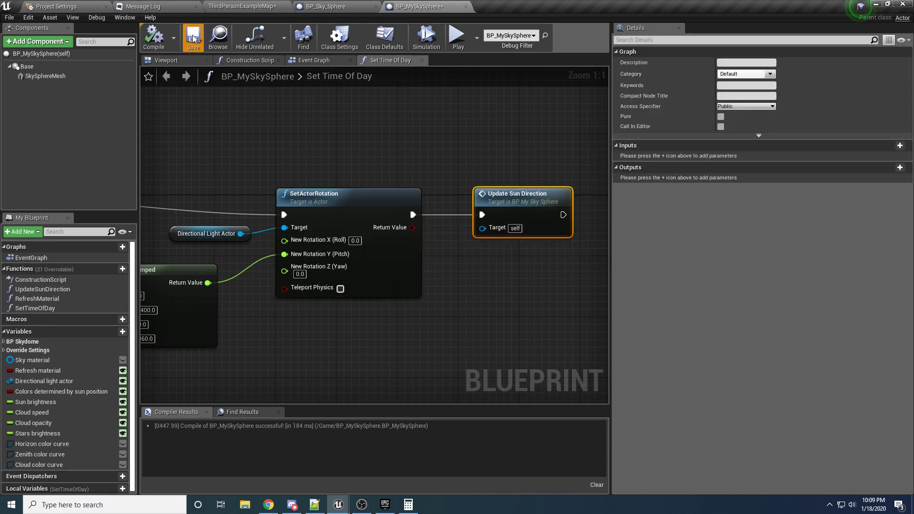
left_click(193, 38)
Review the Set Time Of Day graph, following the wires from the entry node through Map Range Clamped to SetActorRotation.
right_click_drag(194, 189, 413, 174)
left_click_drag(292, 139, 181, 238)
left_click(186, 239)
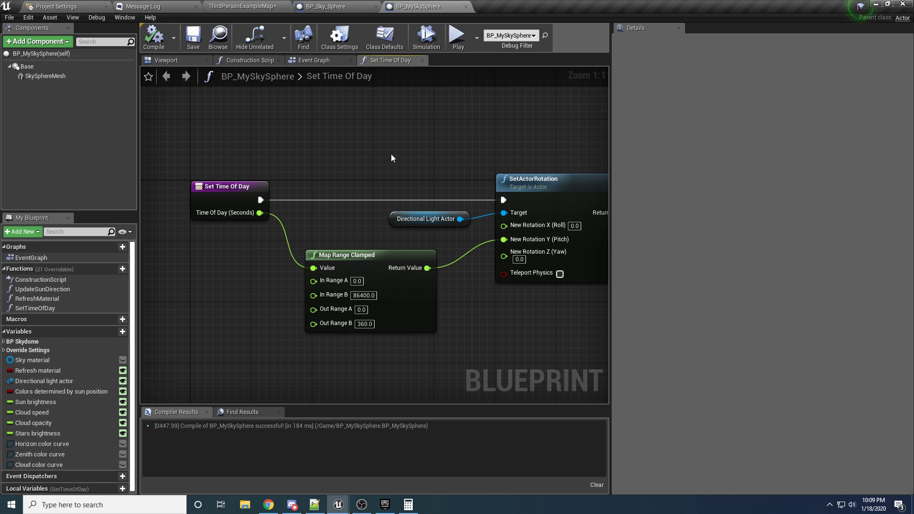
right_click_drag(467, 141, 400, 138)
scroll(401, 138, "down", 1)
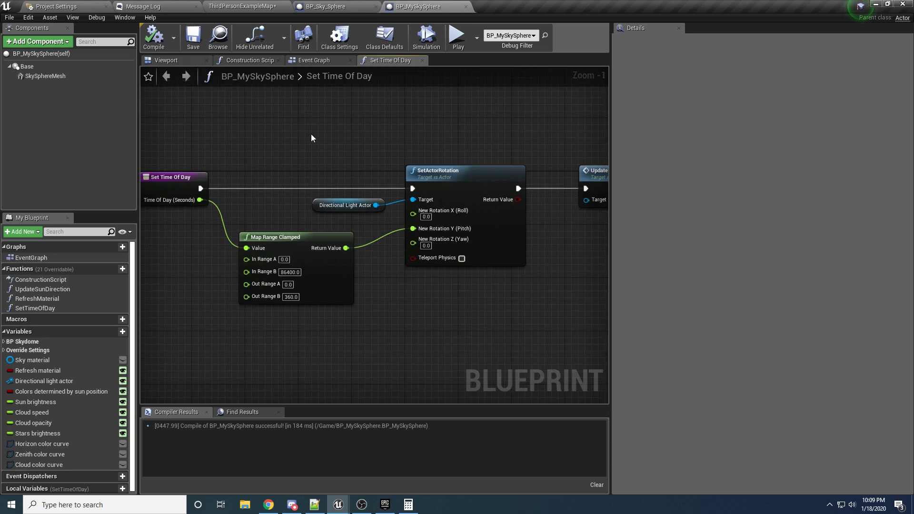
right_click_drag(289, 151, 357, 155)
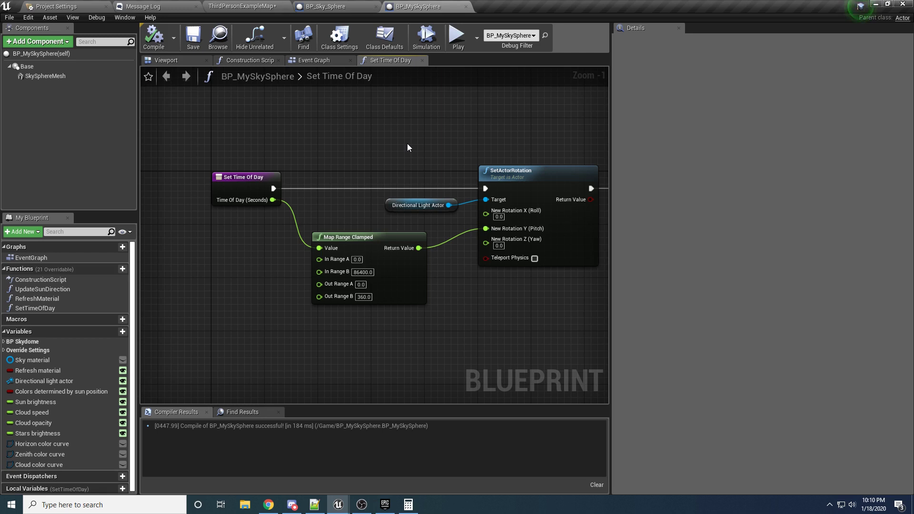
left_click(251, 195)
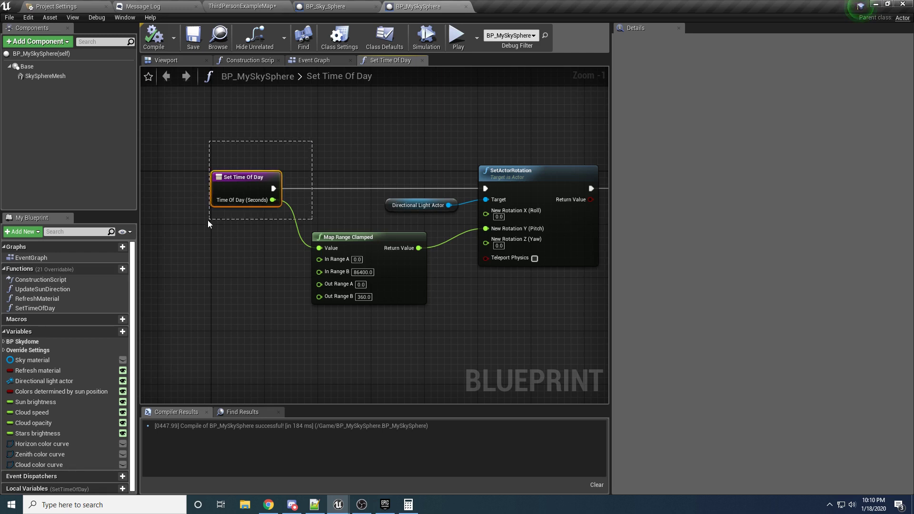
left_click(304, 137)
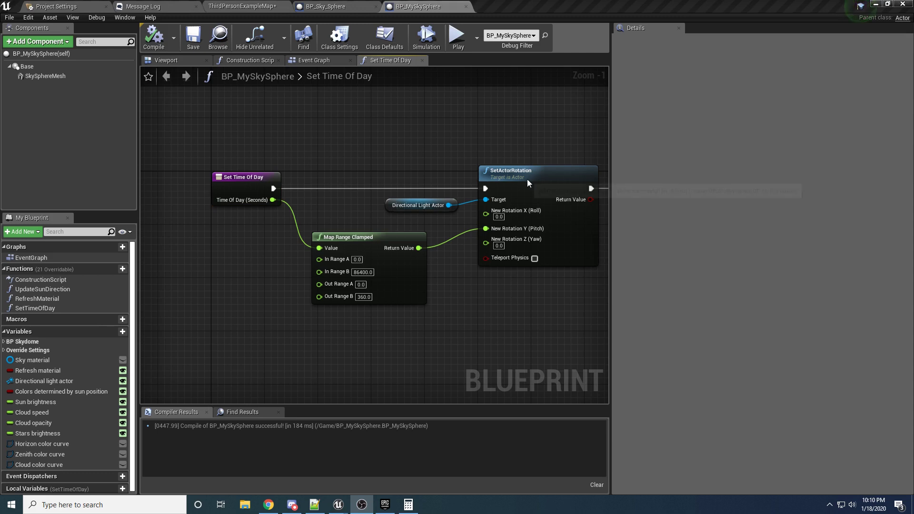
right_click_drag(459, 130, 446, 121)
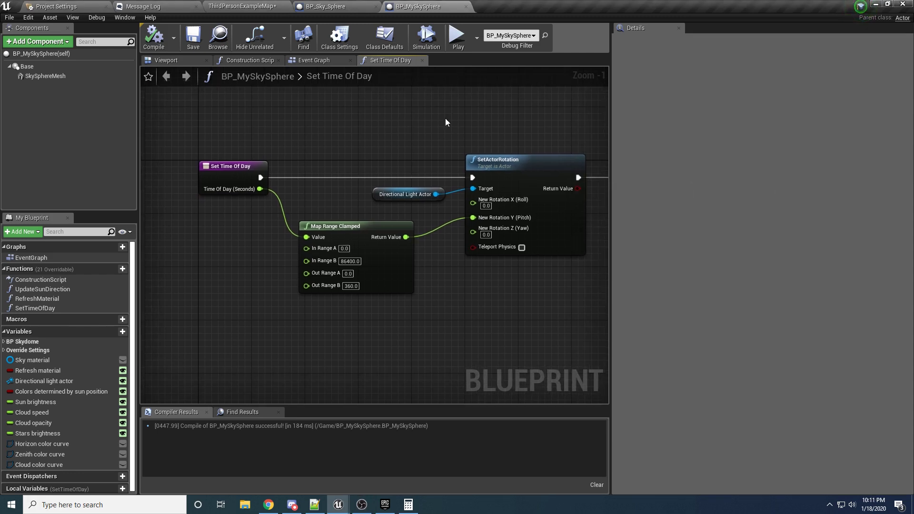
Return to the ThirdPersonExampleMap level and open the ThirdPersonGameMode blueprint from the ThirdPersonBP Blueprints folder.
left_click(252, 5)
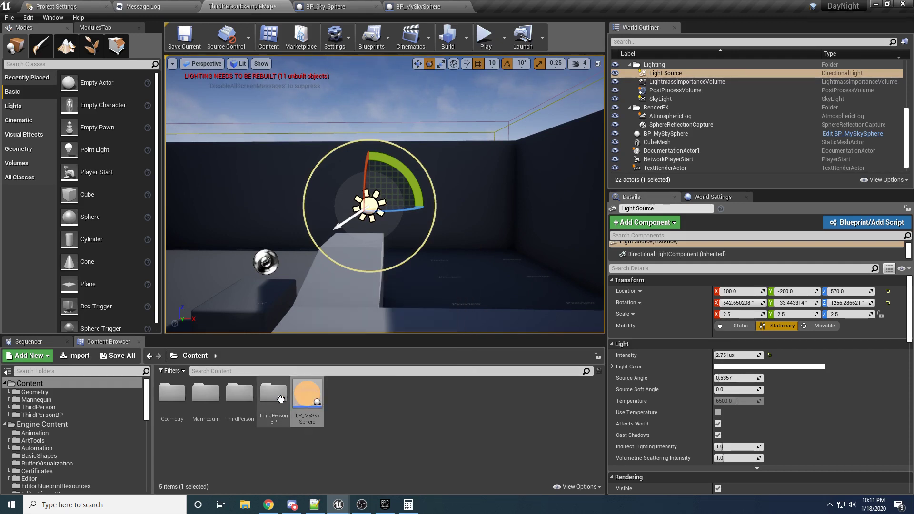
double_click(277, 398)
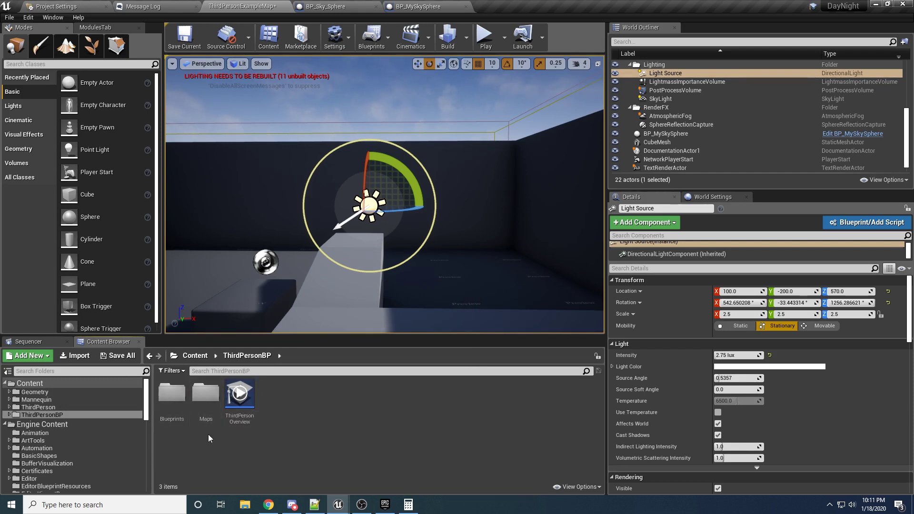
left_click(173, 399)
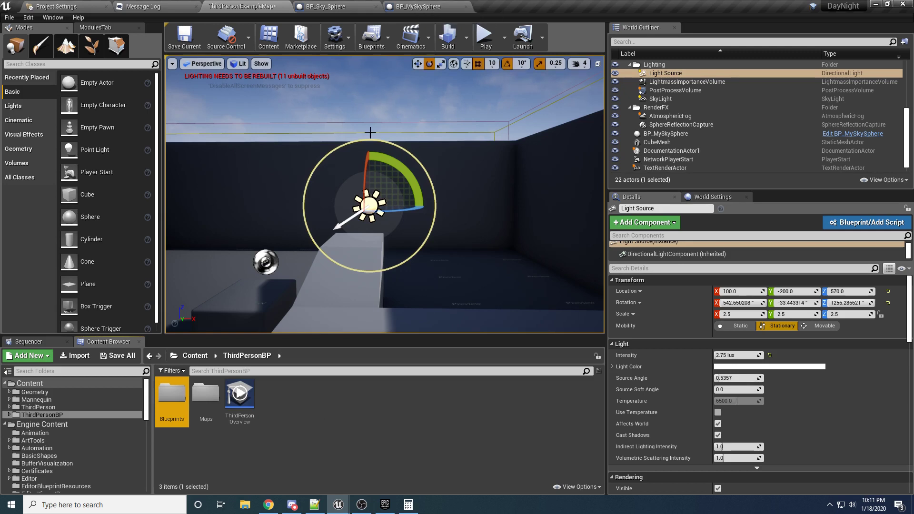
double_click(172, 403)
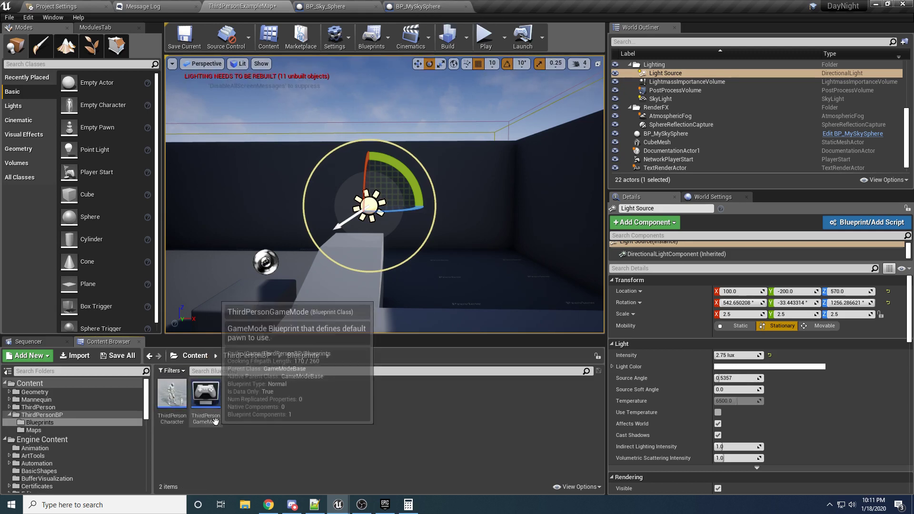
double_click(213, 400)
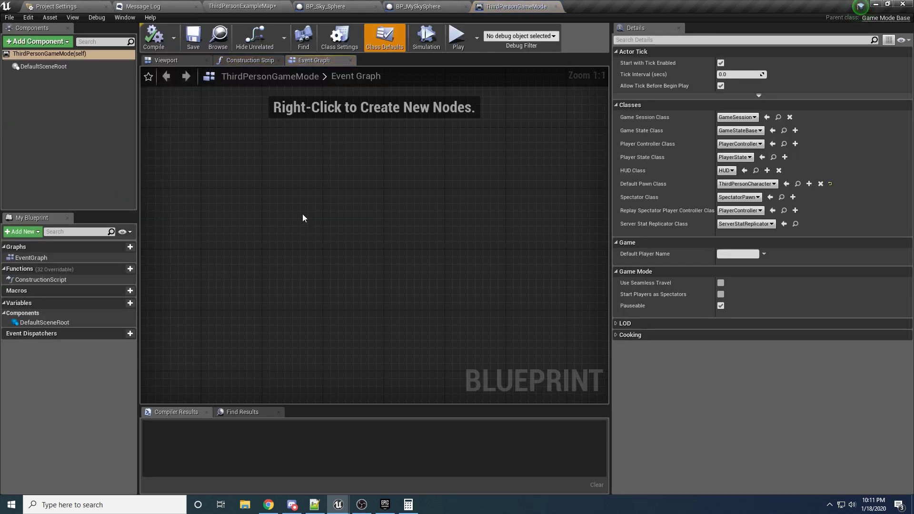
right_click(302, 213)
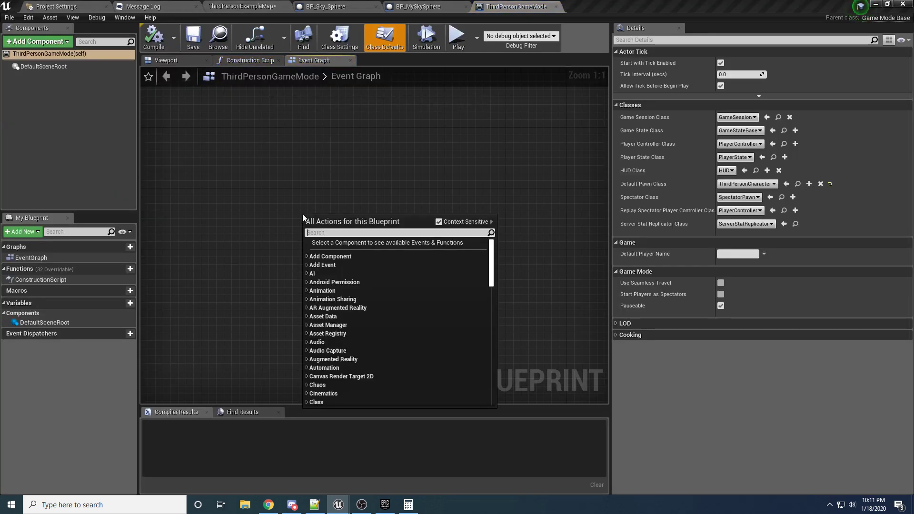
left_click(409, 208)
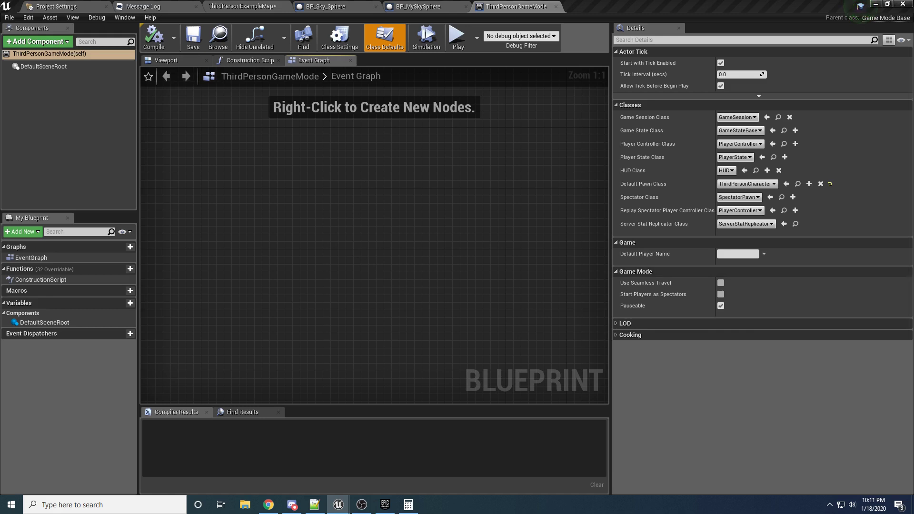
Add a Float variable named TimeOfDay (seconds) to ThirdPersonGameMode.
left_click(122, 301)
type("eOf")
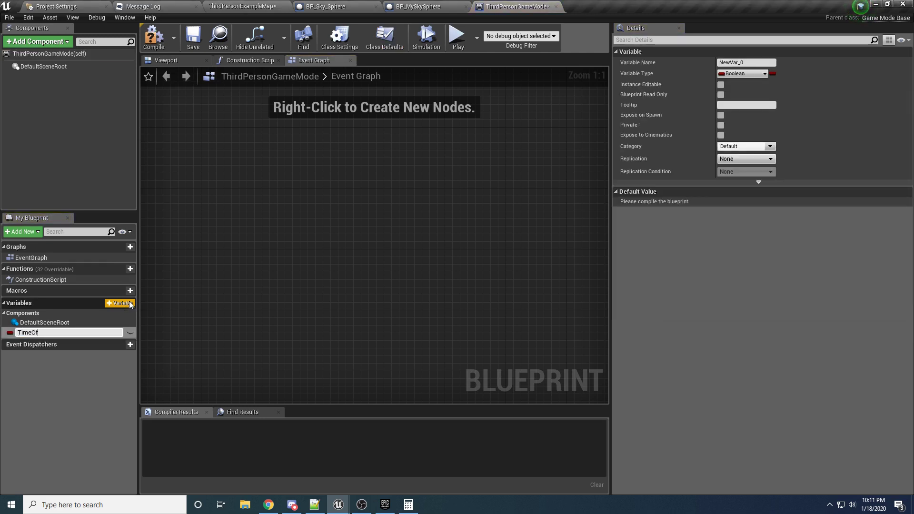
type("Day (seconds)")
key("Return")
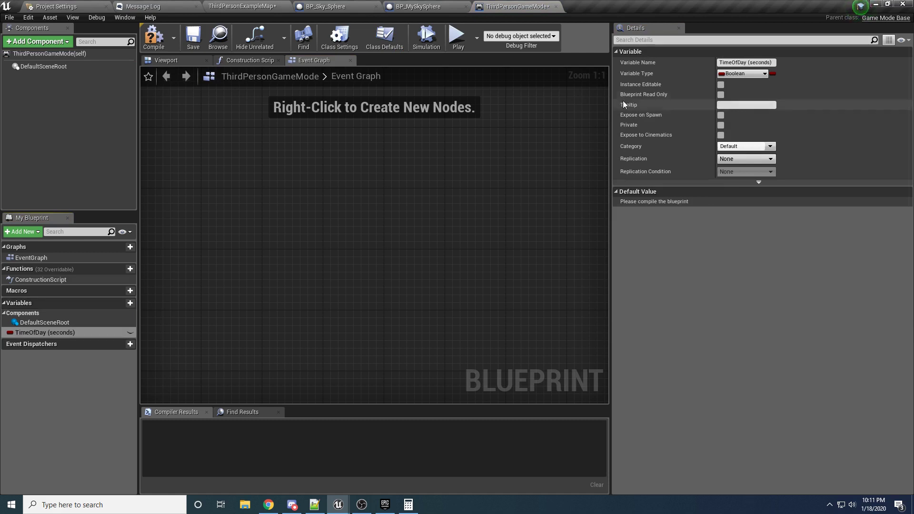
left_click(10, 332)
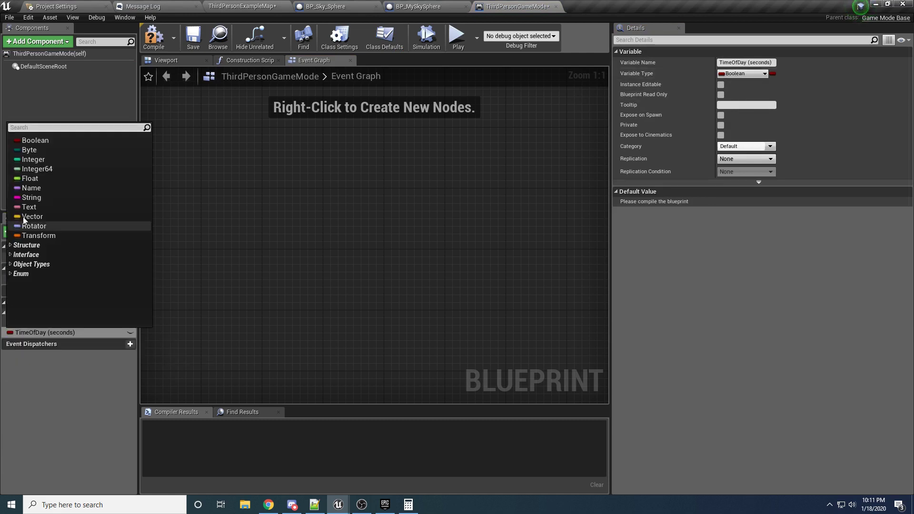
left_click(34, 180)
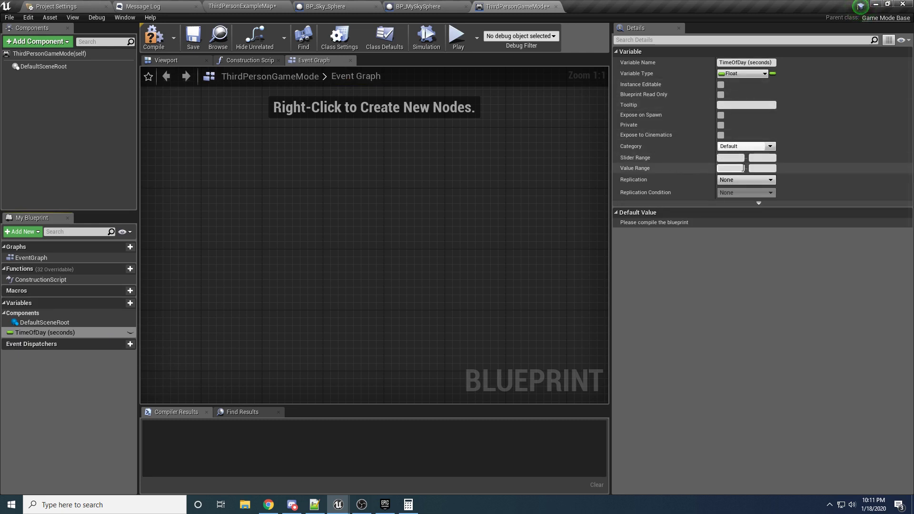
Put the TimeOfDay (seconds) variable in a new category named Environment and make it private.
left_click(733, 146)
type("E")
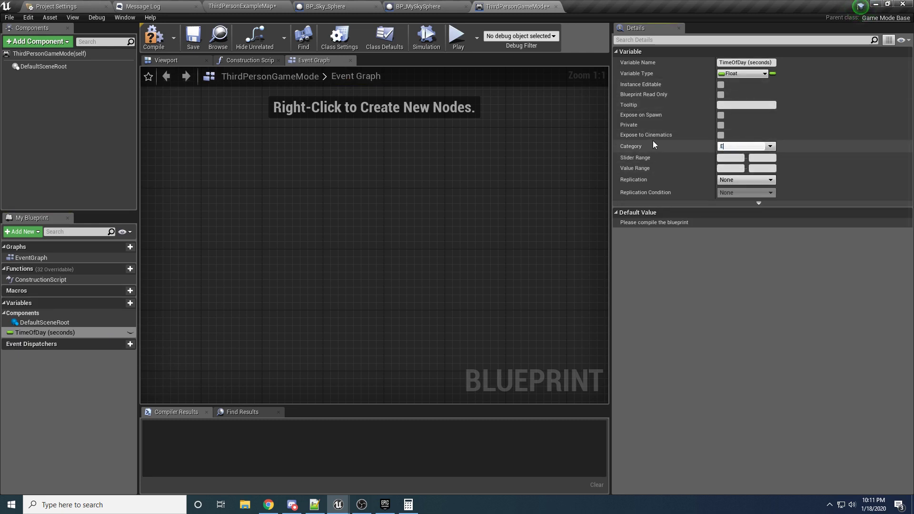
type("nvironenment")
key("Return")
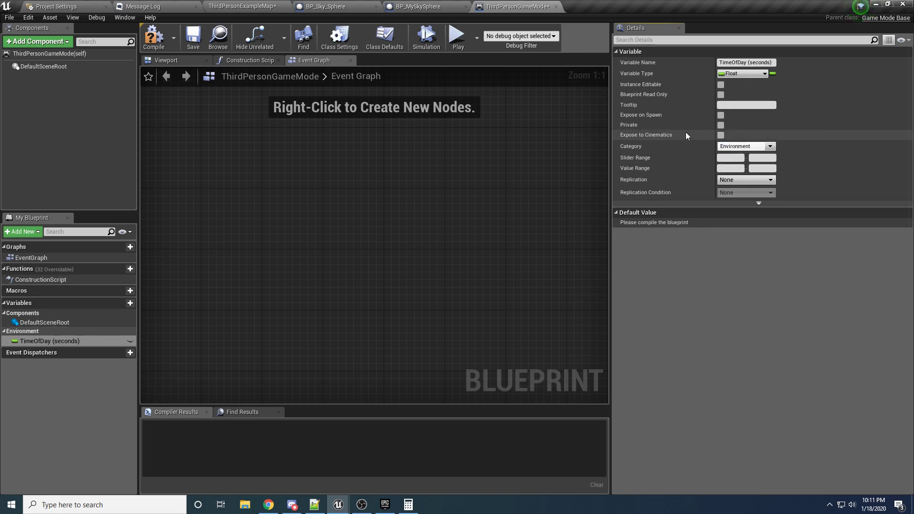
left_click(720, 124)
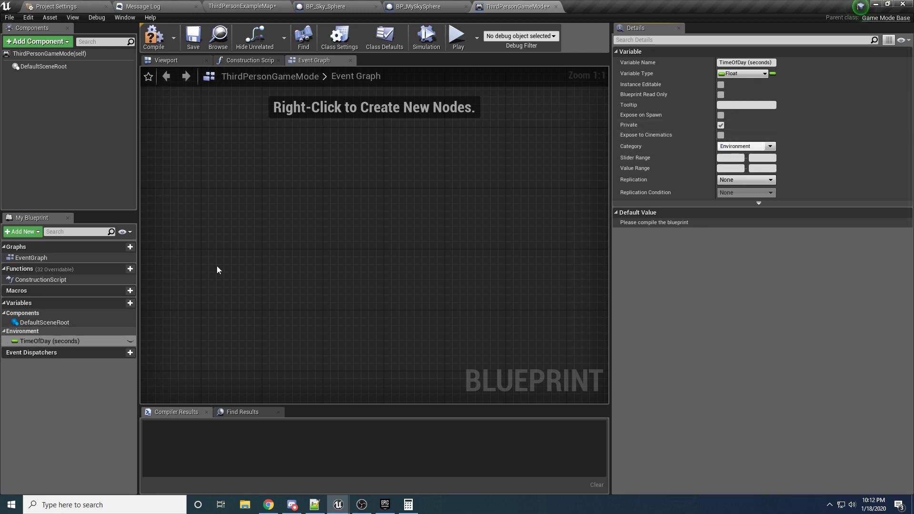
Add a second Float variable named GameSecondsInRealSeconds and compile the game mode blueprint.
left_click(129, 303)
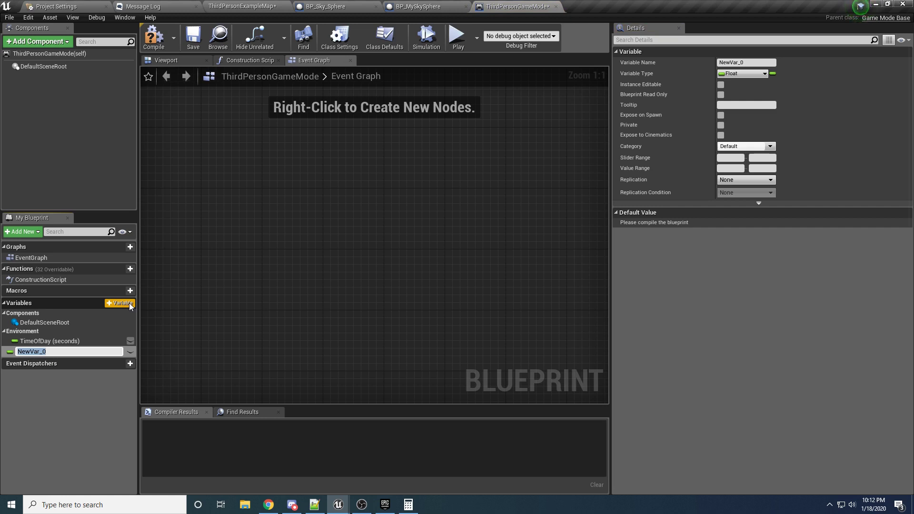
type("GameSecondsInRealSeconds")
key("Return")
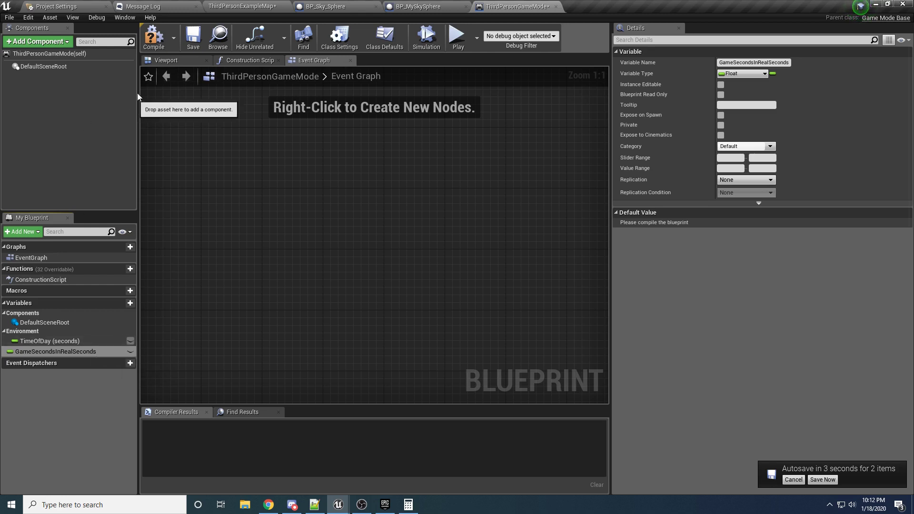
left_click(146, 52)
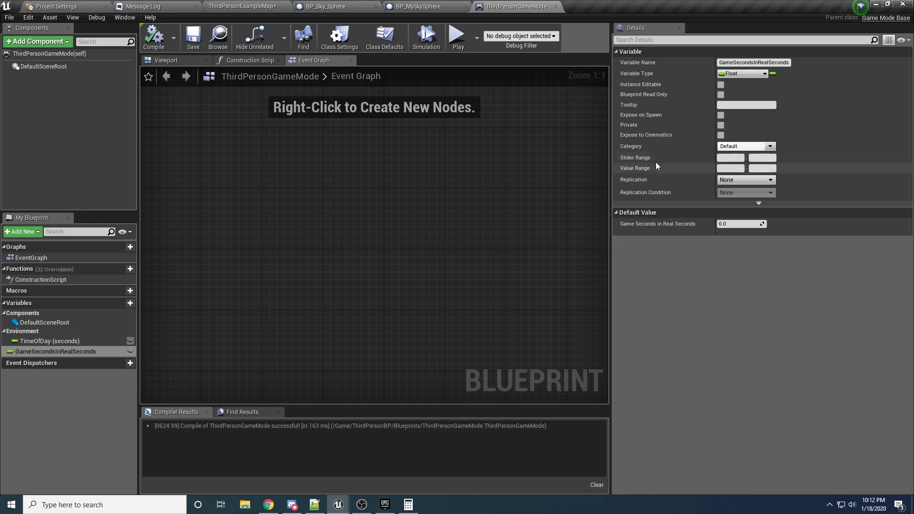
Make GameSecondsInRealSeconds Blueprint Read Only and private, and assign it to a new category named Environment (constants).
left_click(721, 95)
left_click(720, 126)
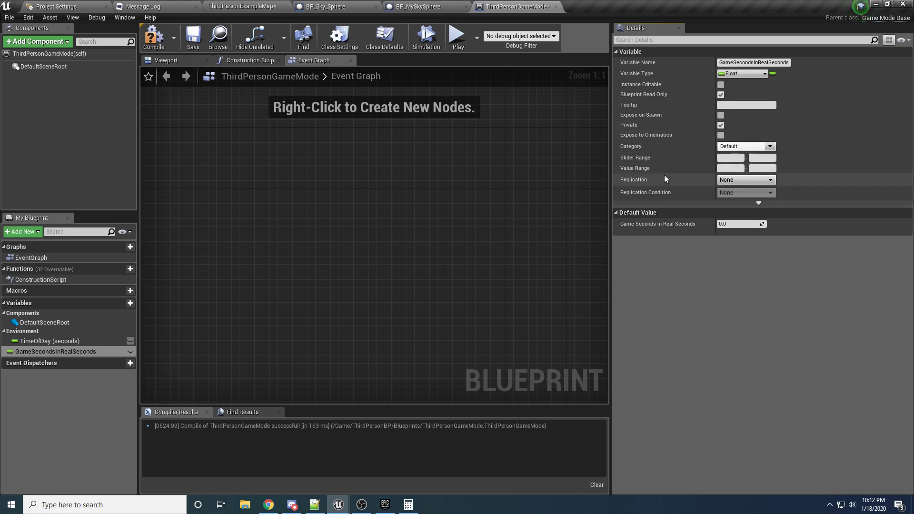
left_click(749, 148)
type("En")
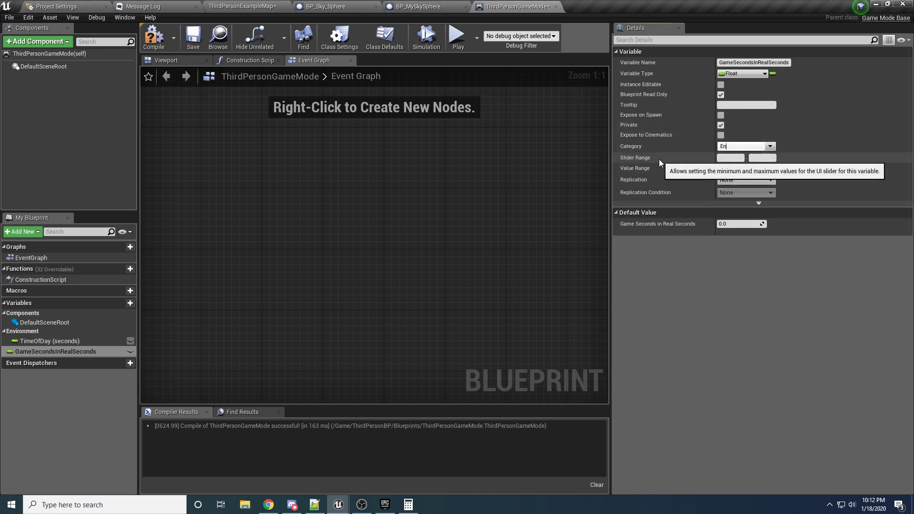
type("vironment (")
type("constants)")
key("Return")
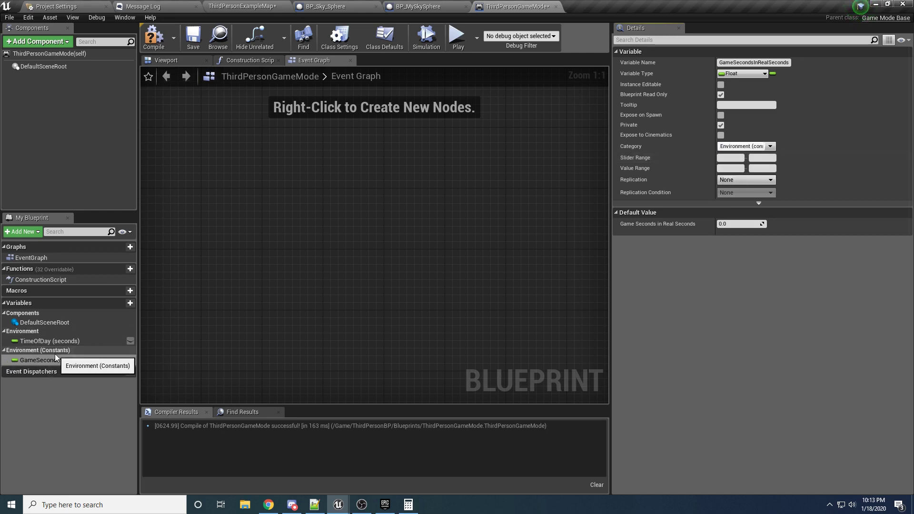
left_click(29, 349)
left_click(30, 332)
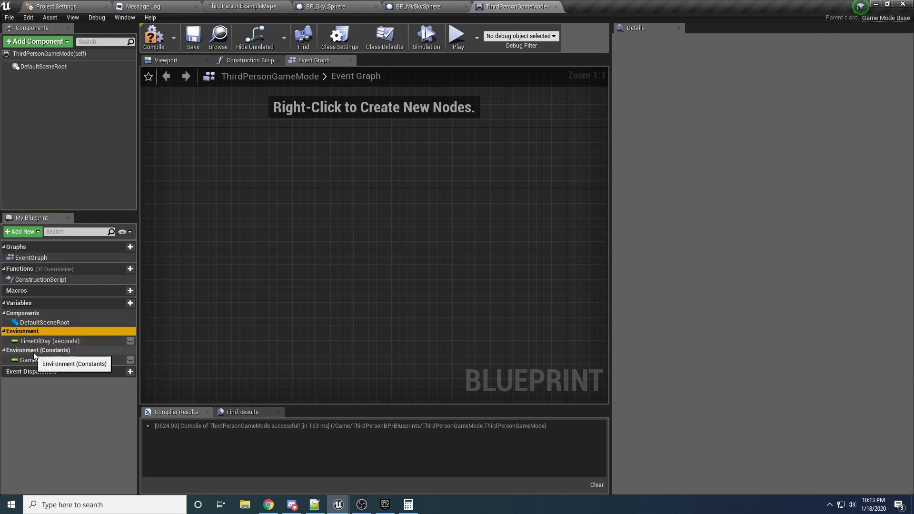
left_click(34, 351)
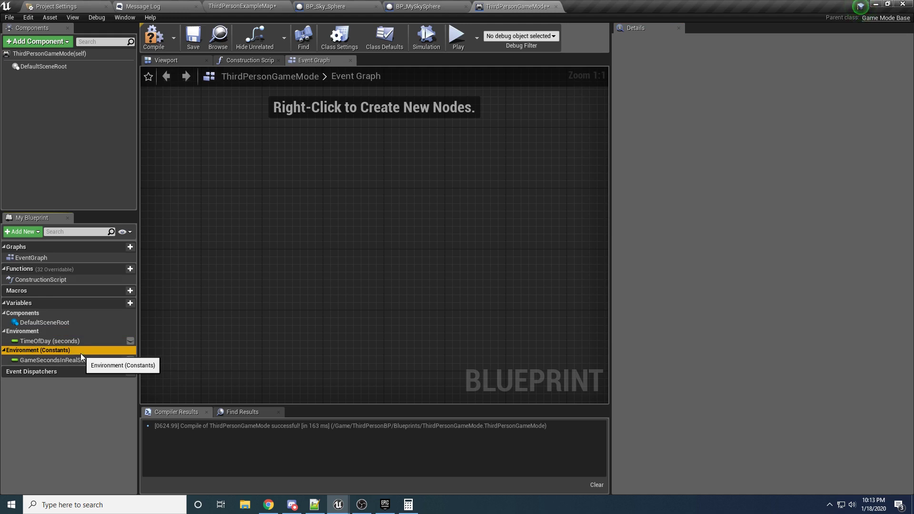
left_click(217, 149)
Duplicate the GameSecondsInRealSeconds variable and name the copy SecondsInDay.
left_click(61, 360)
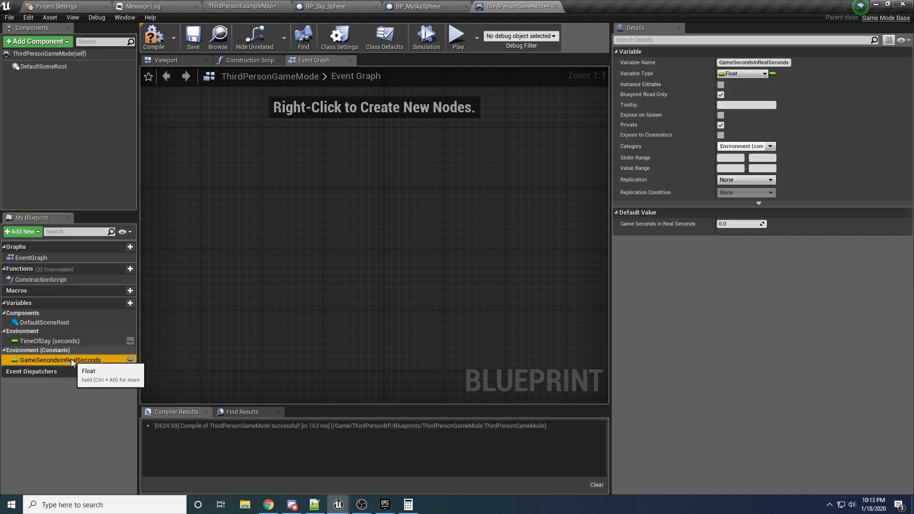
right_click(70, 360)
left_click(103, 386)
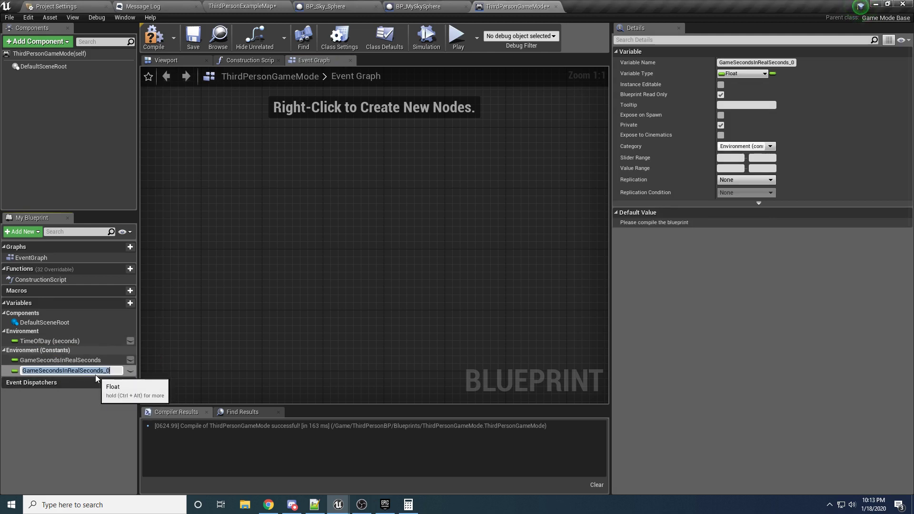
type("SecondsInDay")
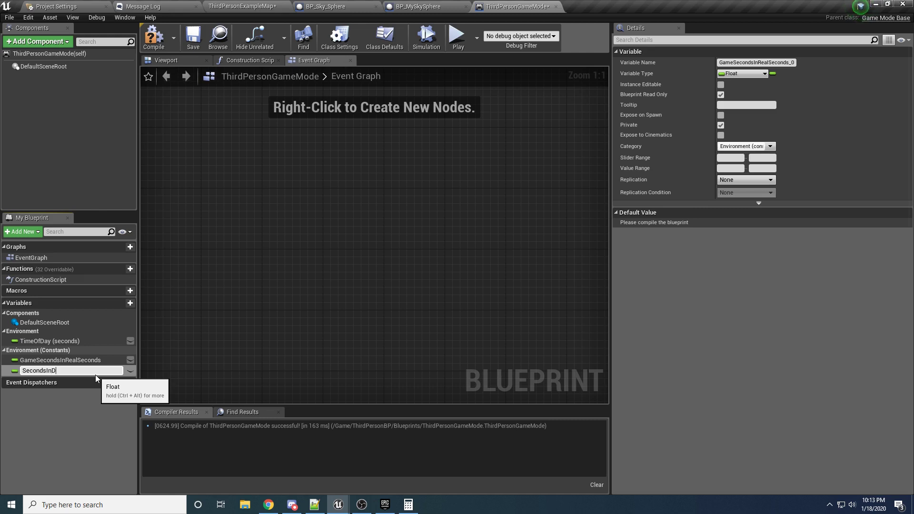
key("Return")
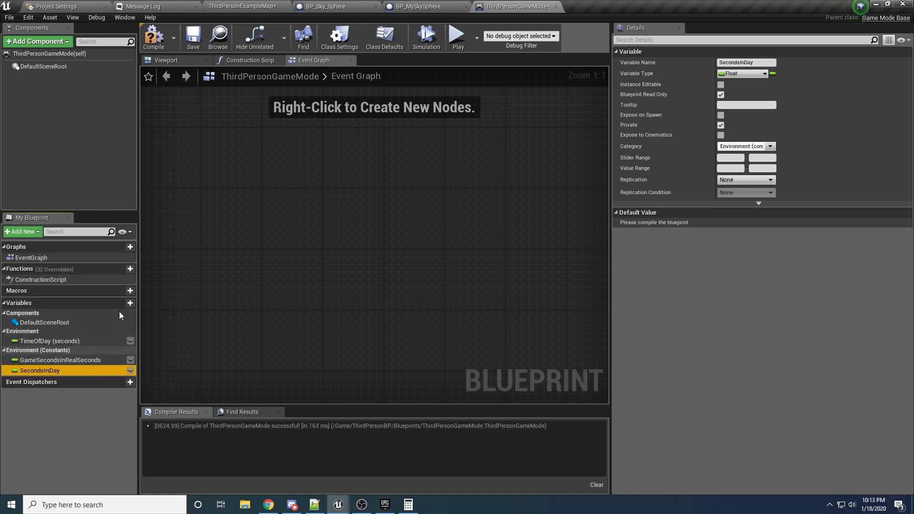
Compile the game mode blueprint and set the default value of SecondsInDay to 86400.
left_click(408, 505)
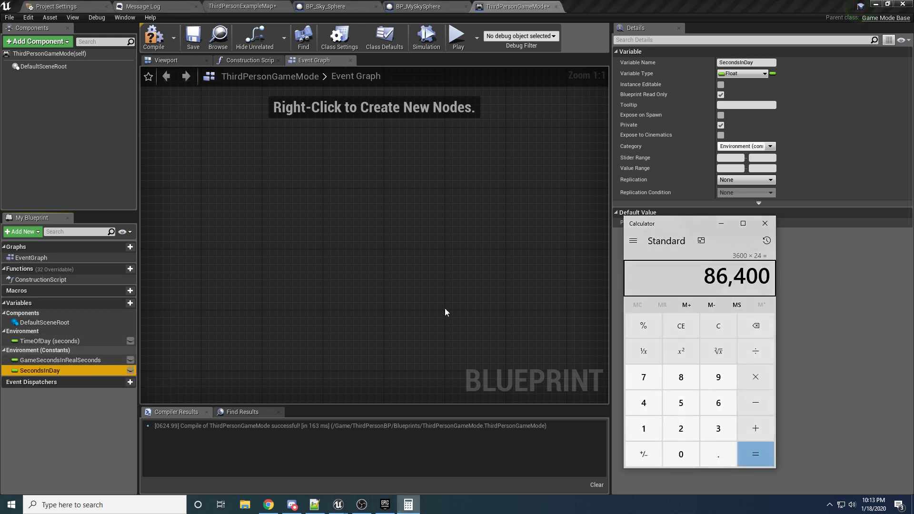
left_click(492, 233)
left_click(153, 37)
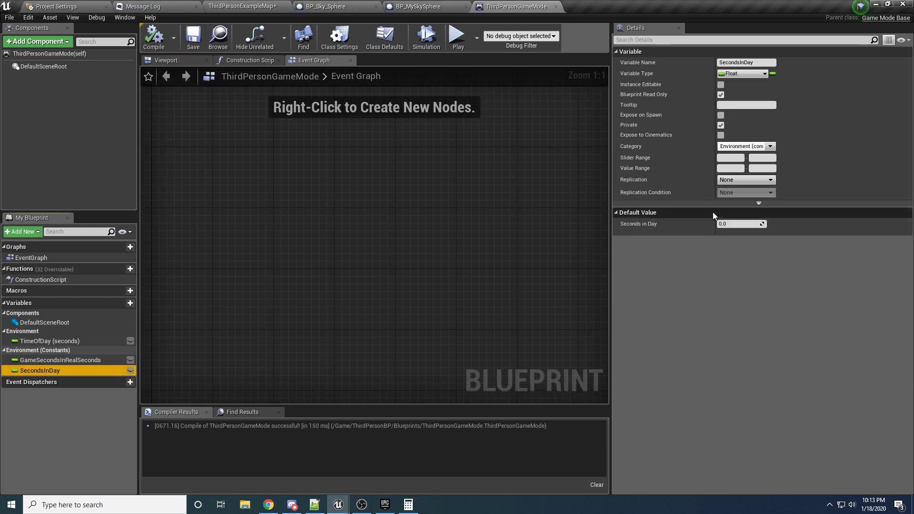
left_click(722, 224)
type("864")
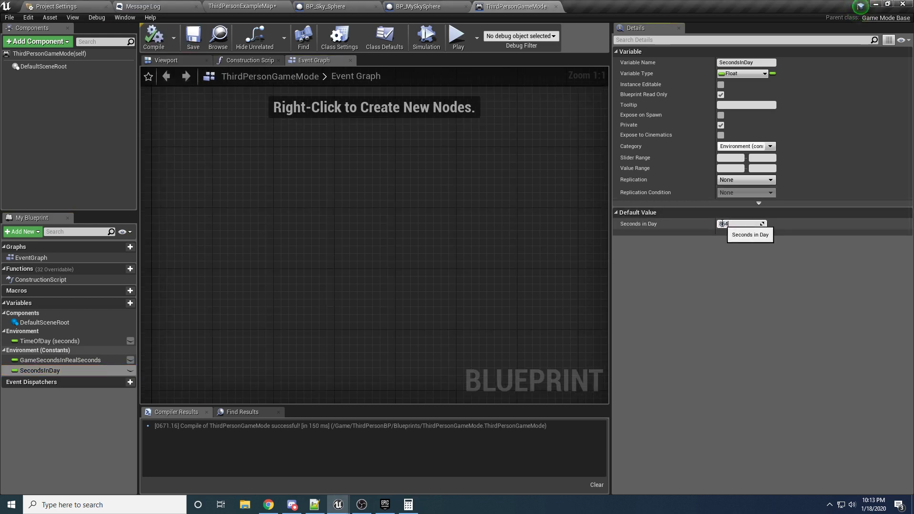
type("00")
key("Return")
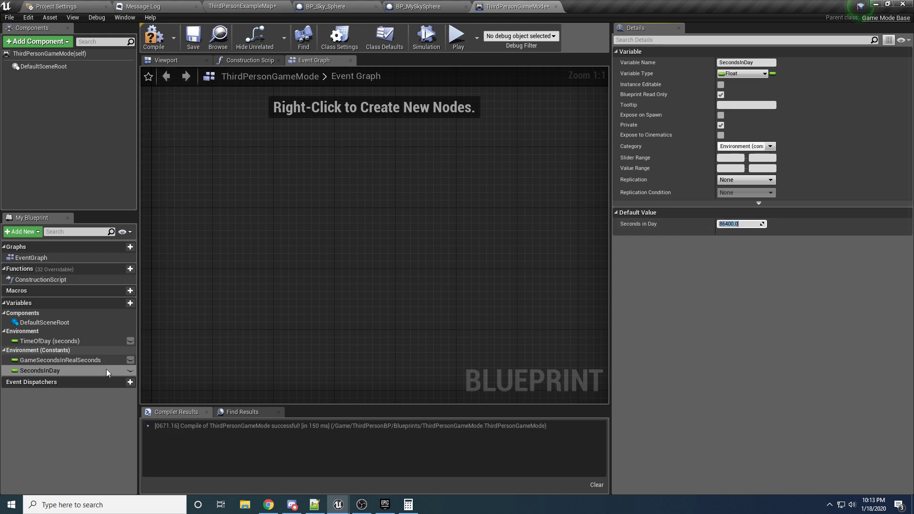
Set the default value of GameSecondsInRealSeconds to 1000 and compile the blueprint.
left_click(58, 361)
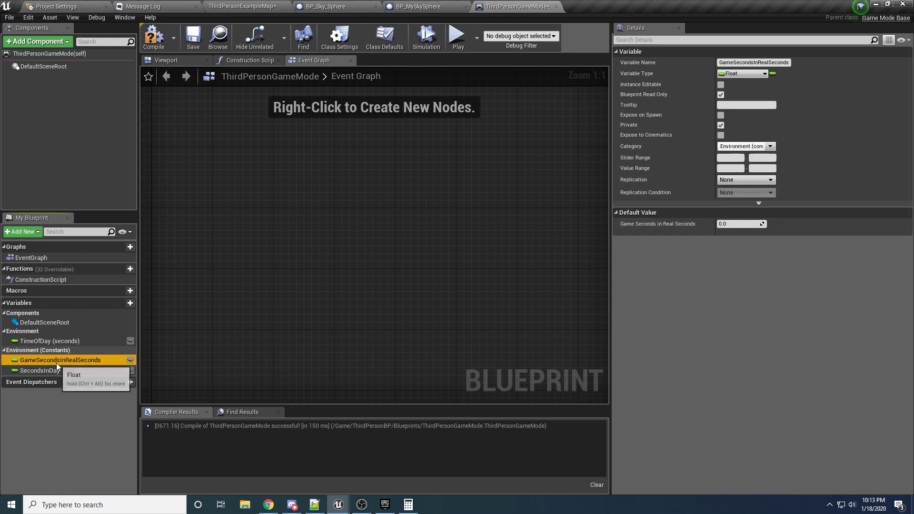
left_click(745, 223)
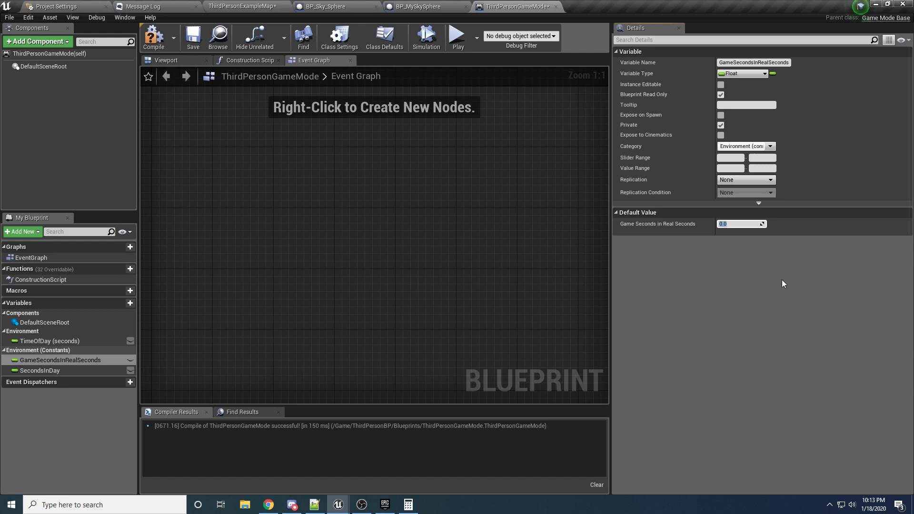
type("1000")
key("Return")
left_click(157, 38)
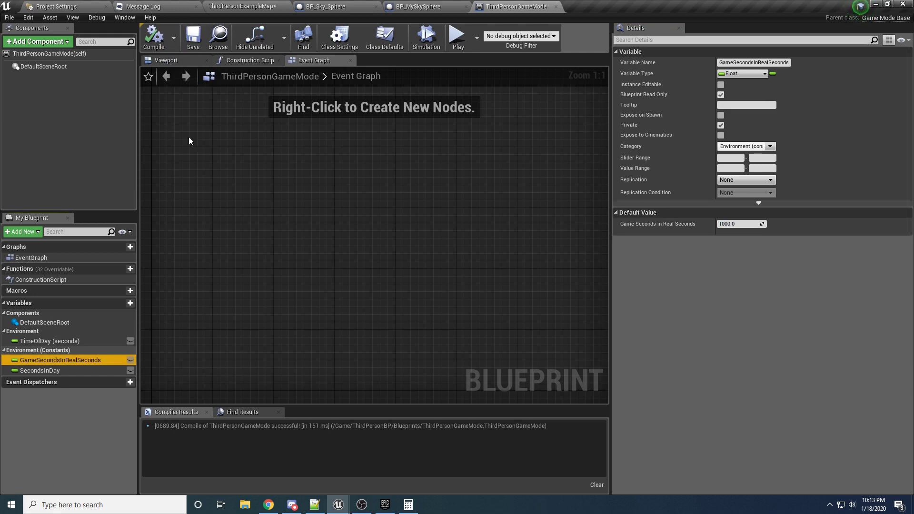
Select the TimeOfDay (seconds) variable, divide 86,400 by 2 in Calculator to work out midday in seconds, and close Calculator.
left_click(56, 340)
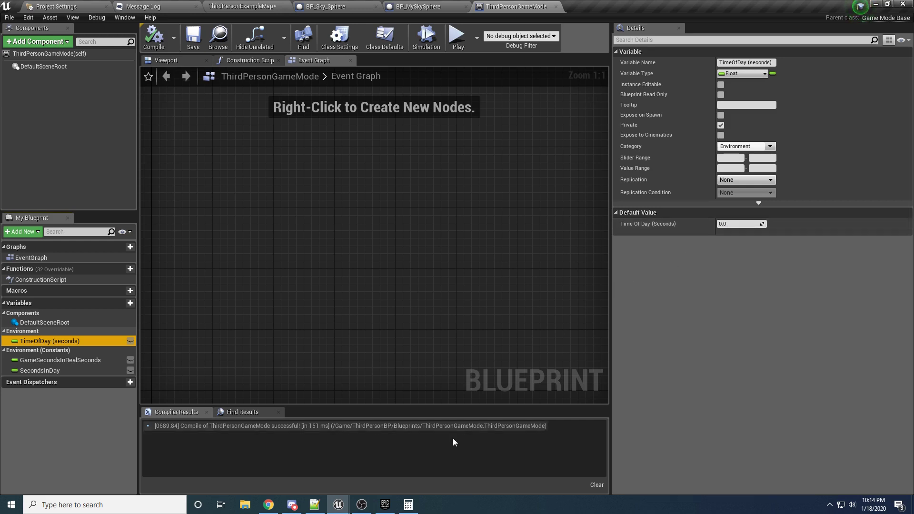
left_click(408, 504)
left_click_drag(684, 224, 384, 237)
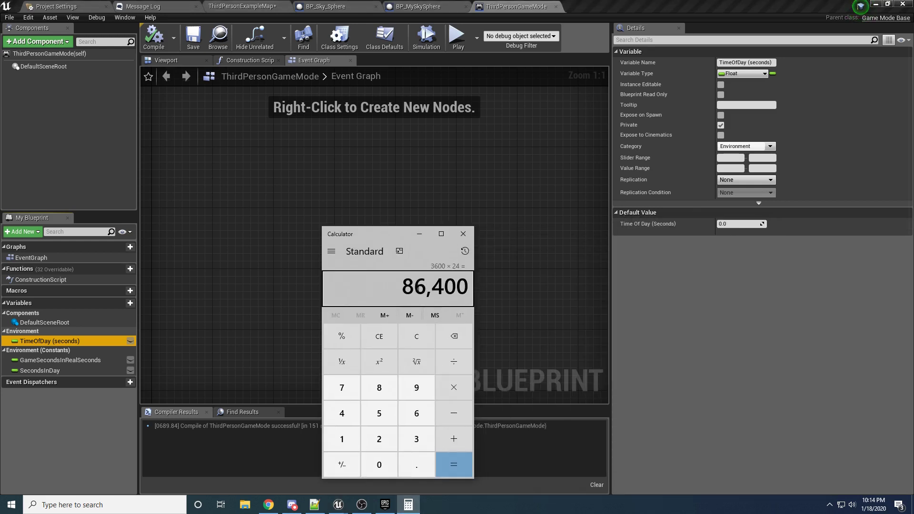
left_click_drag(403, 289, 508, 282)
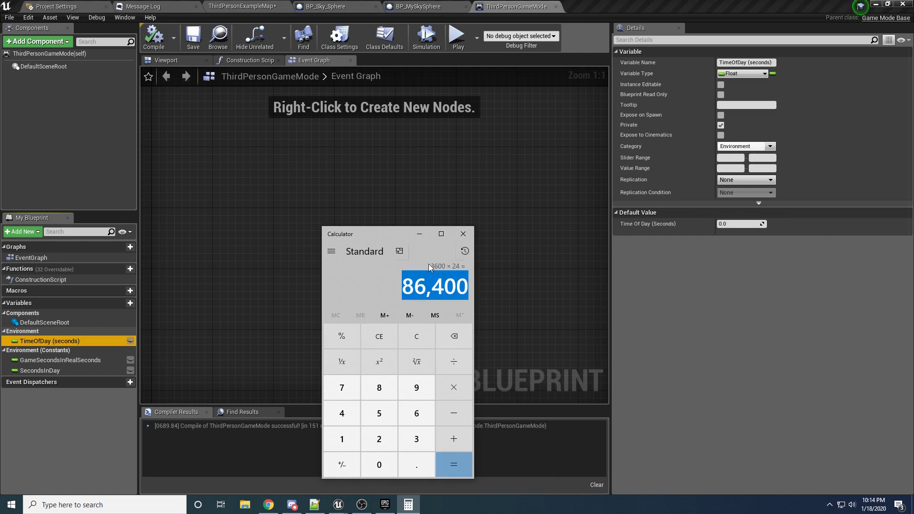
left_click(454, 363)
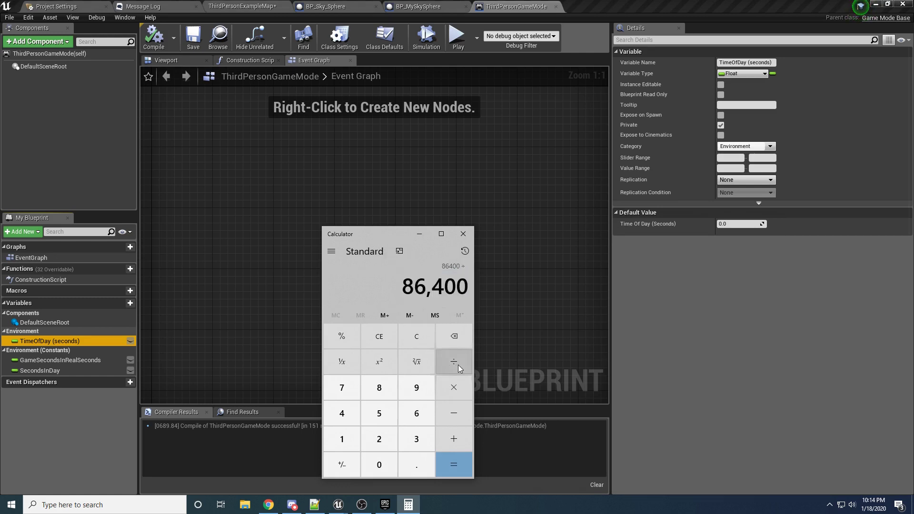
key("2")
key("Return")
left_click_drag(471, 287, 431, 285)
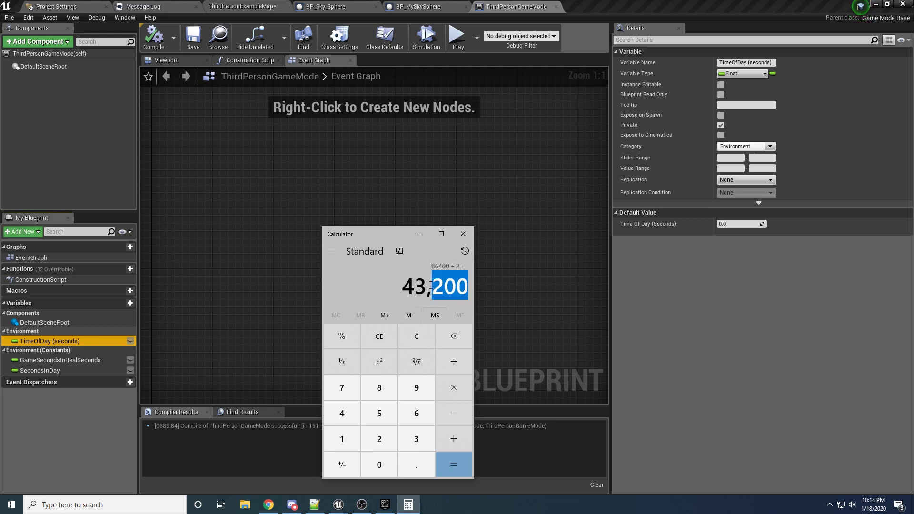
left_click(431, 286)
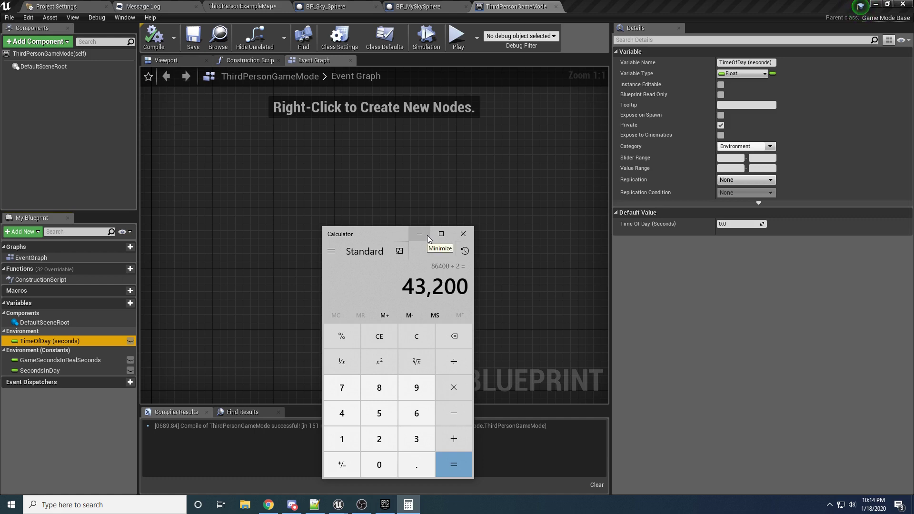
left_click(463, 233)
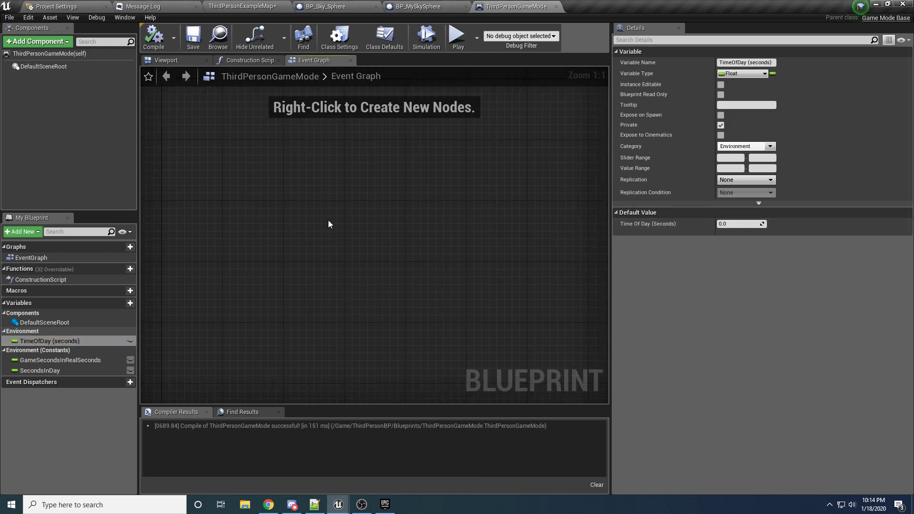
Add an Event BeginPlay node to the empty event graph.
scroll(384, 236, "down", 3)
right_click_drag(384, 238, 380, 222)
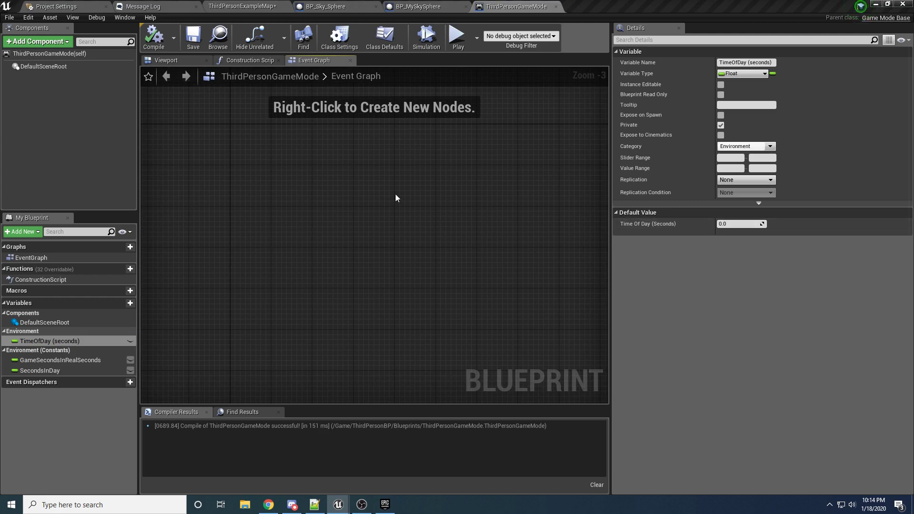
right_click(374, 210)
type("event beign")
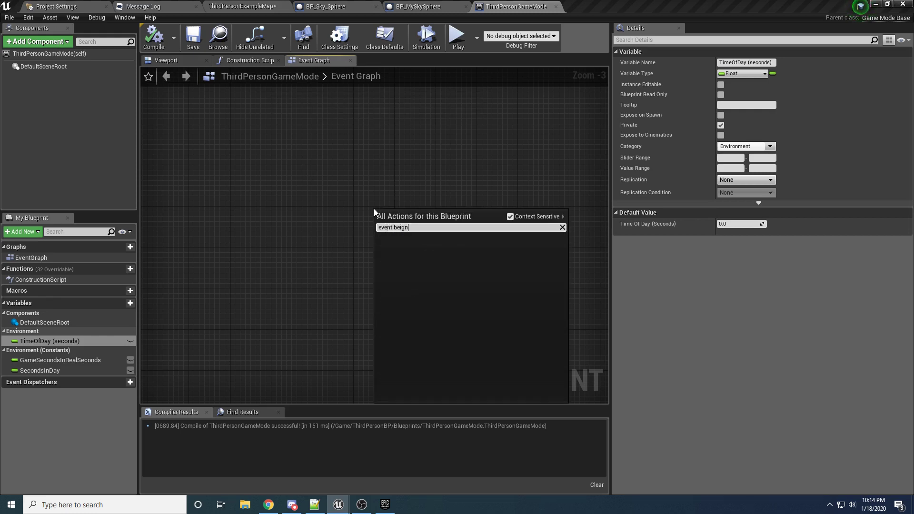
key("BackSpace")
key("BackSpace")
key("BackSpace")
type("gin")
key("Return")
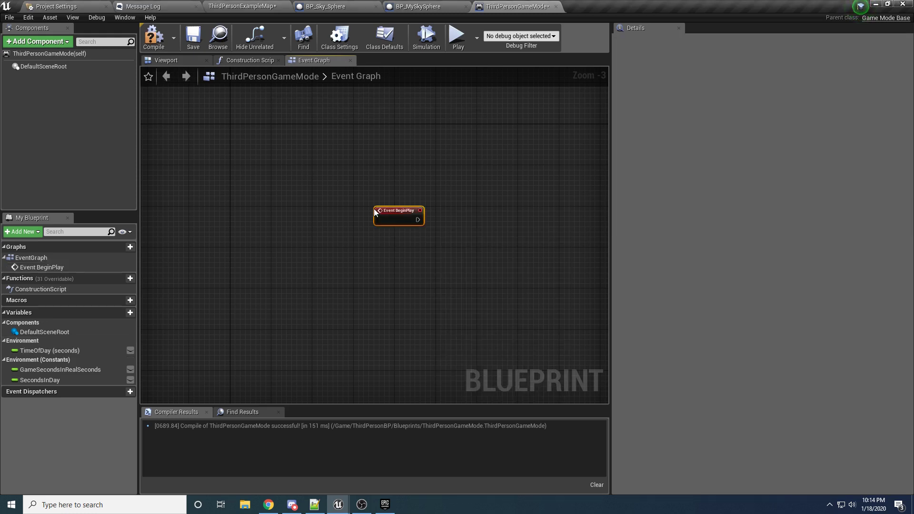
Add a Get All Actors Of Class node near Event BeginPlay.
scroll(421, 227, "up", 3)
left_click(409, 240)
right_click(410, 240)
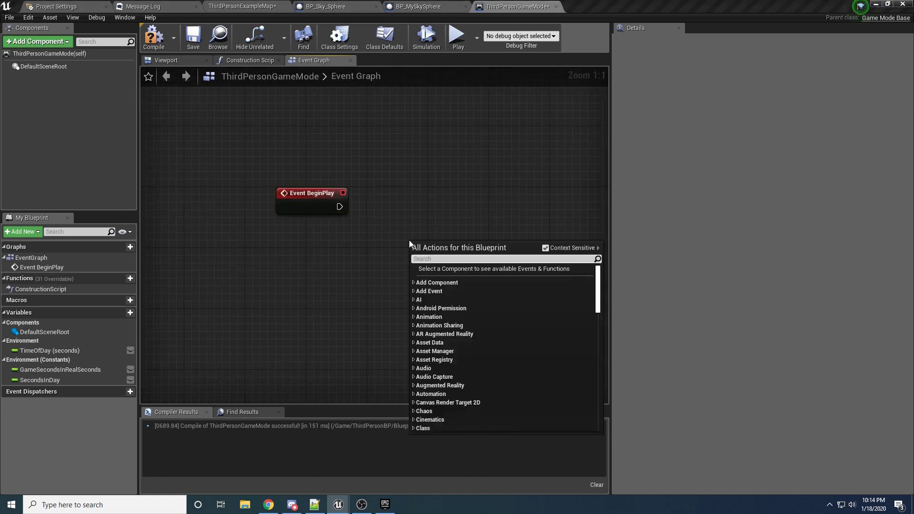
type("get all actors")
key("Down")
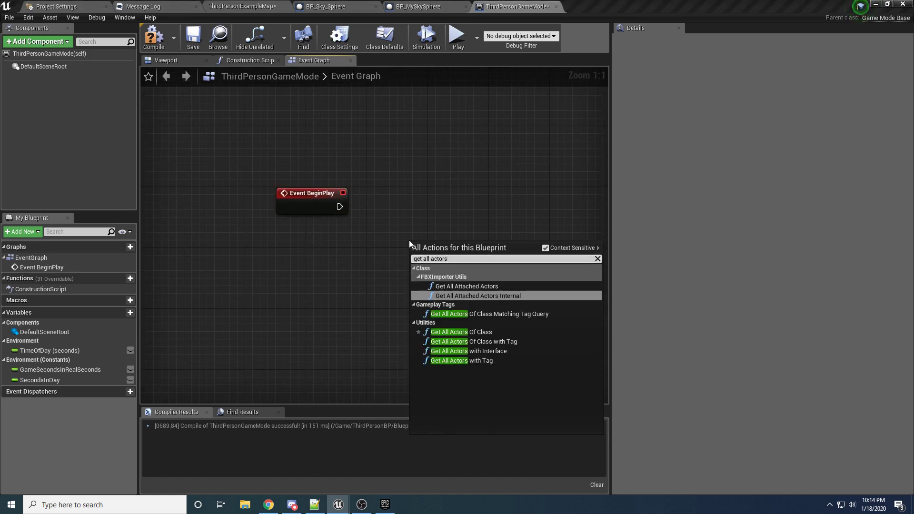
key("Down")
key("Down")
key("Return")
Set the Get All Actors Of Class node's actor class to BP_MySkySphere and run it from Event BeginPlay.
left_click(457, 280)
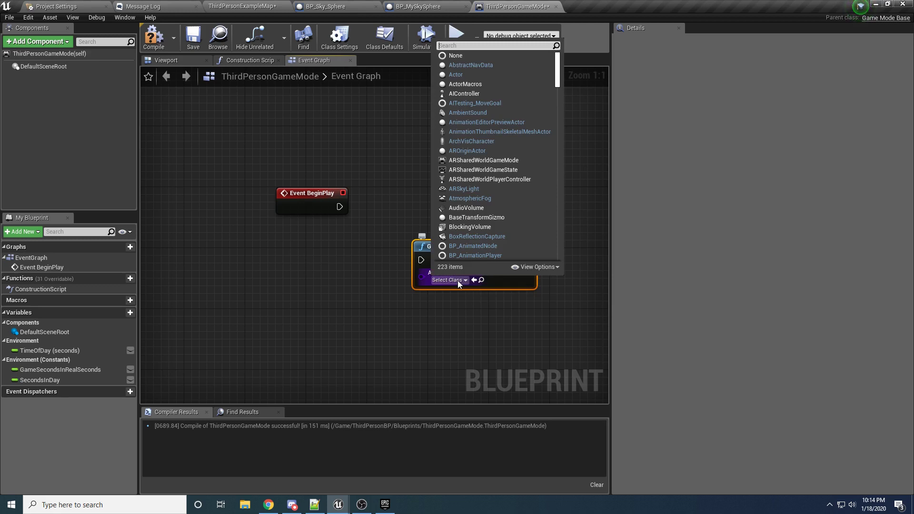
type("bp_")
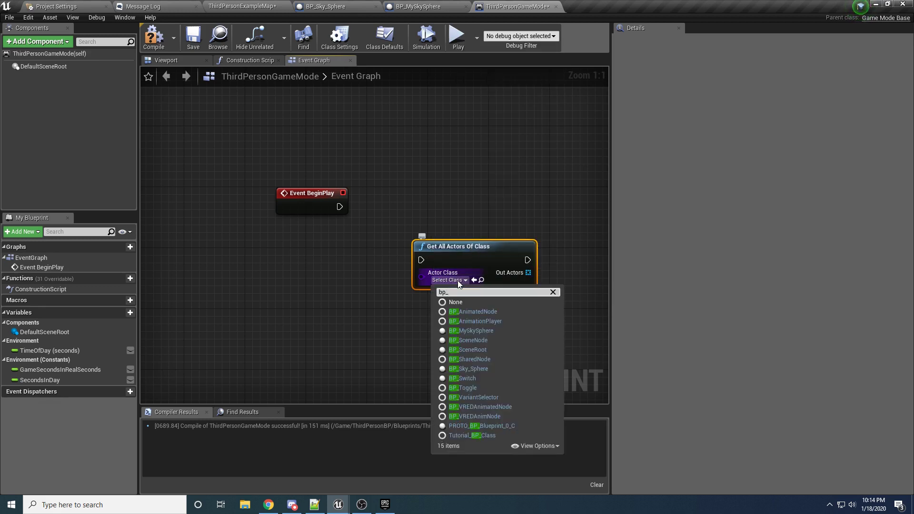
type("my")
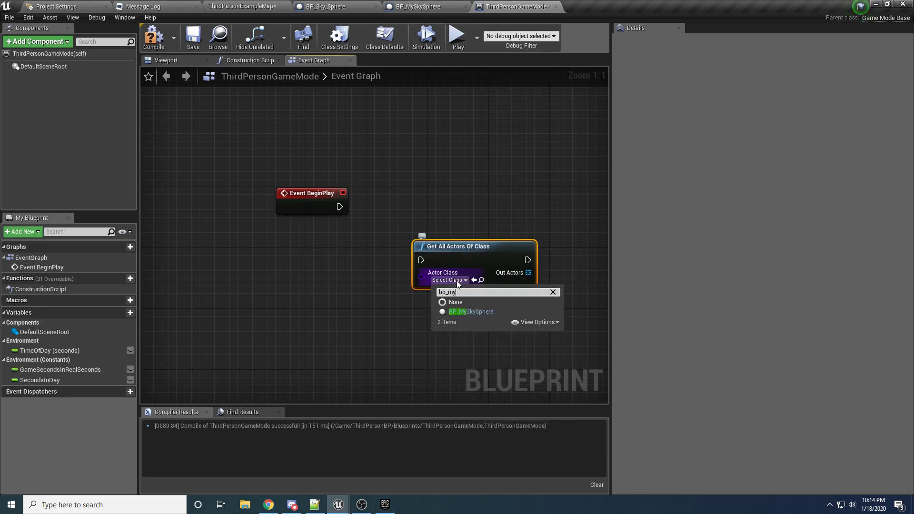
left_click(472, 312)
left_click_drag(339, 206, 401, 200)
right_click_drag(400, 201, 252, 212)
Add a Get (a copy) node fed by the Out Actors array and place it just below Get All Actors Of Class.
left_click_drag(351, 230, 419, 293)
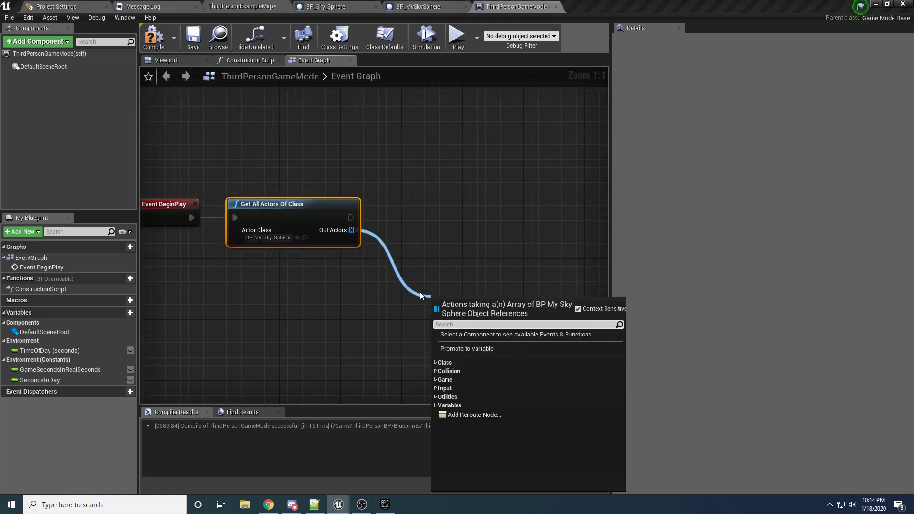
type("get")
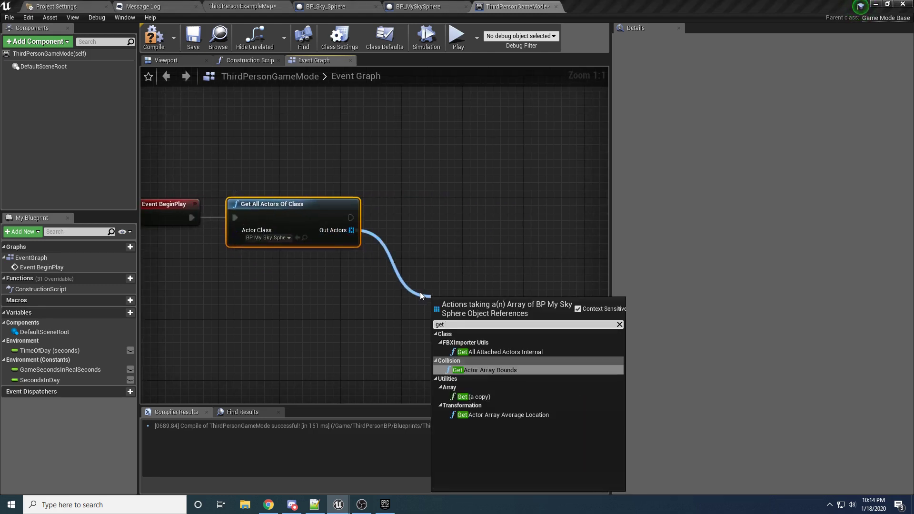
left_click(473, 397)
left_click_drag(442, 323, 394, 289)
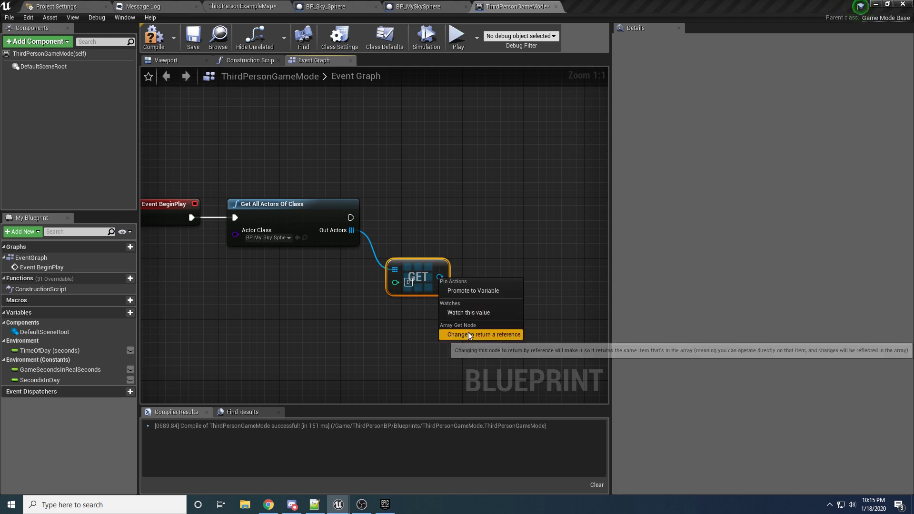
Promote the Get node's output to a variable and run its Set node after Get All Actors Of Class.
left_click(468, 290)
right_click_drag(468, 291, 409, 293)
left_click_drag(535, 271, 441, 218)
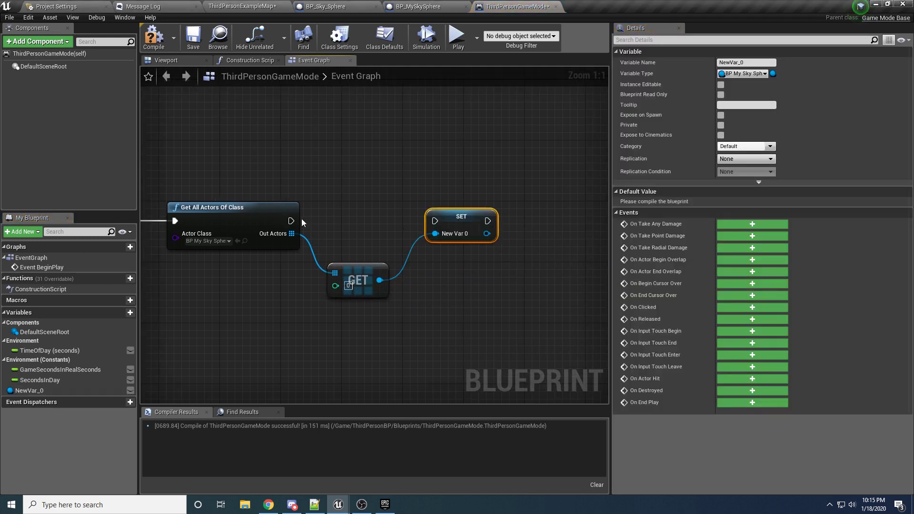
left_click_drag(291, 220, 435, 221)
Rename the promoted variable SkySphere, move it to the Environment category and make it private.
left_click(48, 392)
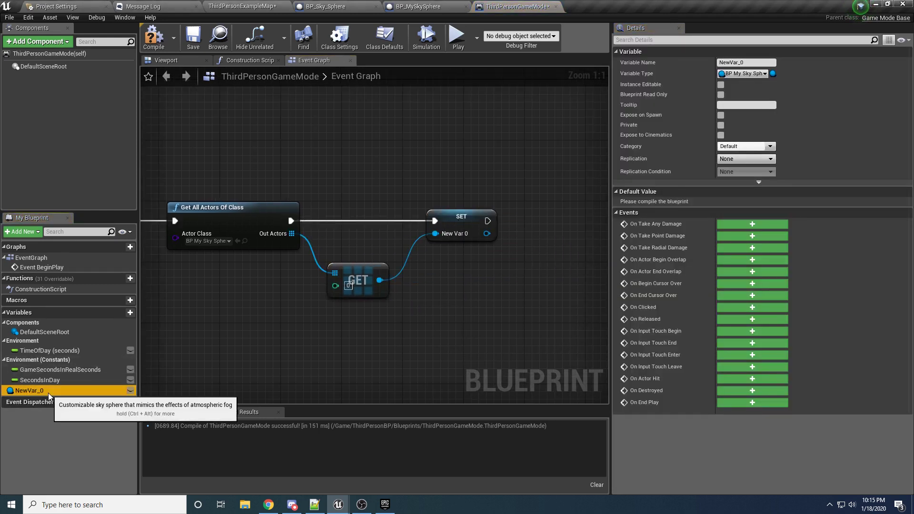
left_click(48, 393)
type("SkySphere")
key("Return")
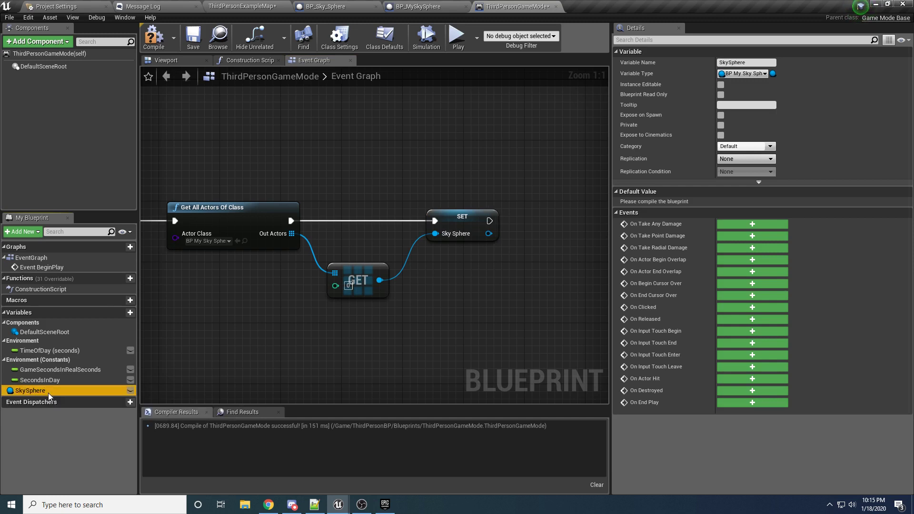
left_click_drag(41, 389, 27, 341)
left_click(721, 124)
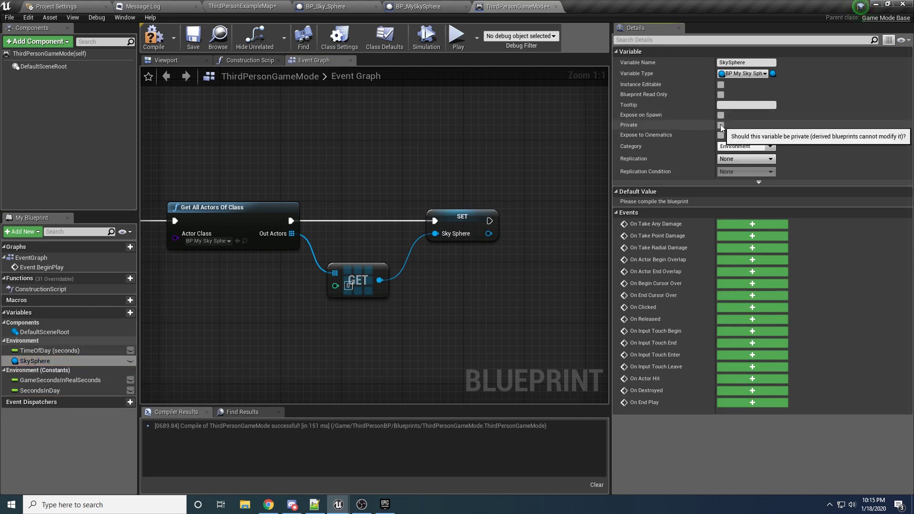
Add an Event Tick node and position it in the empty area below the Event BeginPlay chain.
right_click_drag(335, 158, 490, 132)
scroll(335, 157, "down", 1)
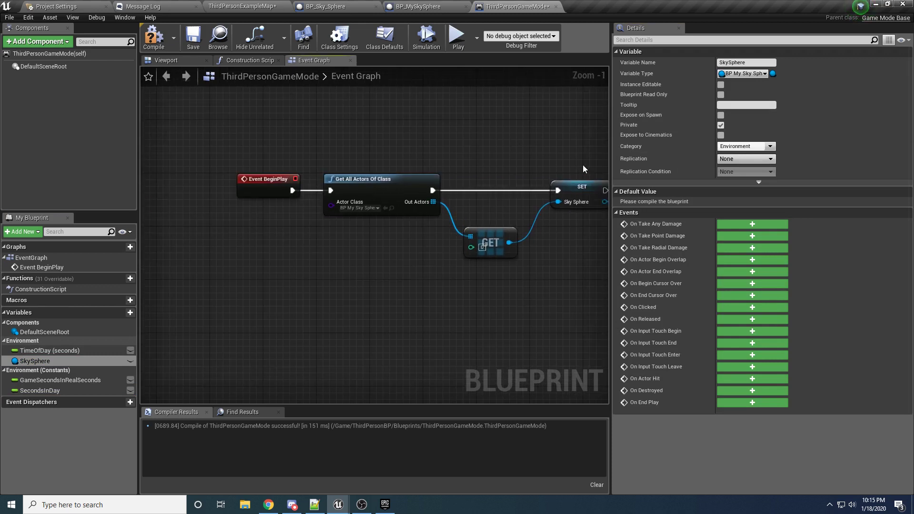
left_click(553, 241)
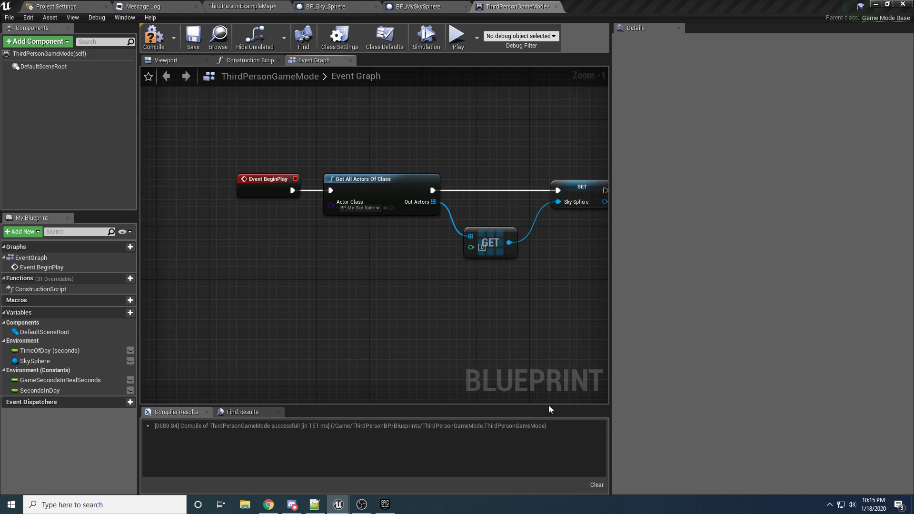
right_click(293, 339)
type("event")
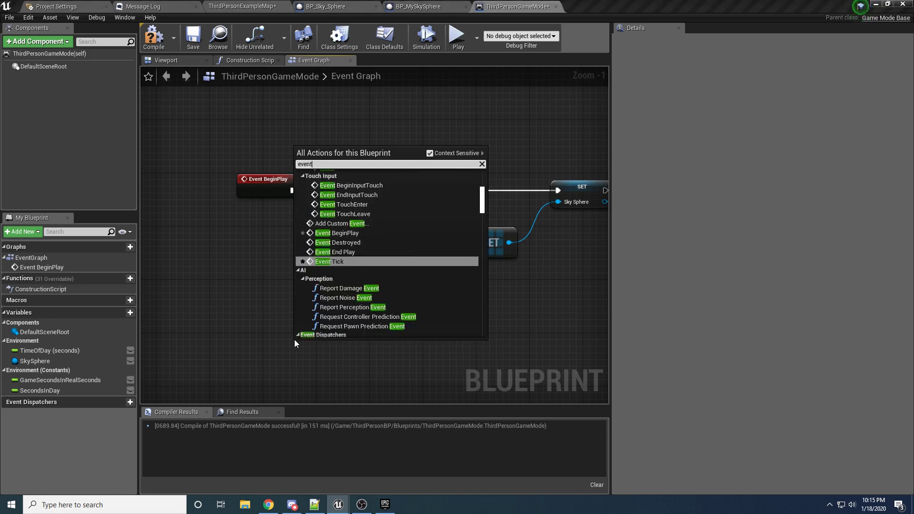
type(" tick")
key("Return")
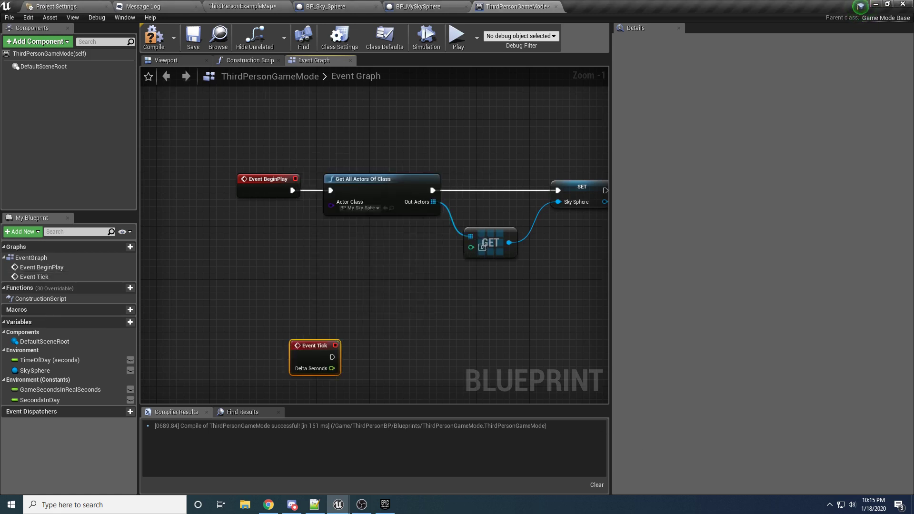
right_click_drag(304, 344, 315, 274)
left_click_drag(321, 277, 275, 304)
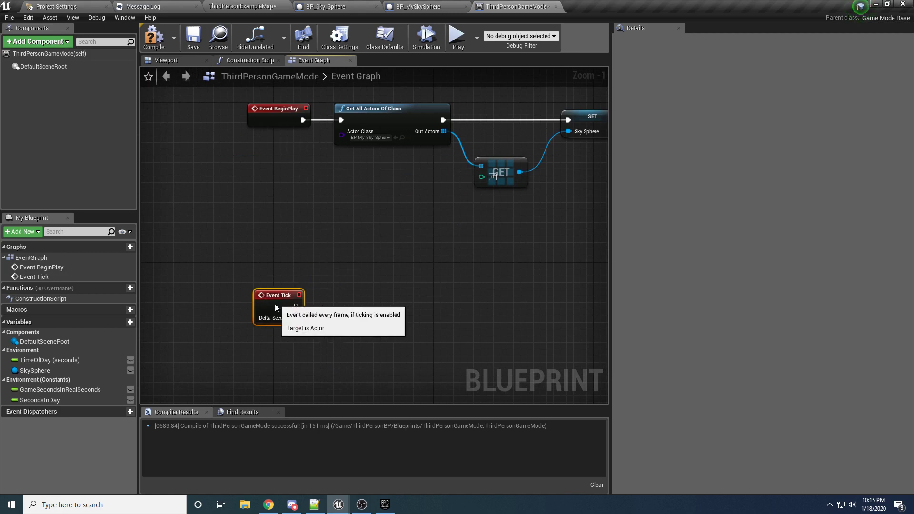
left_click(312, 286)
right_click_drag(346, 286, 307, 265)
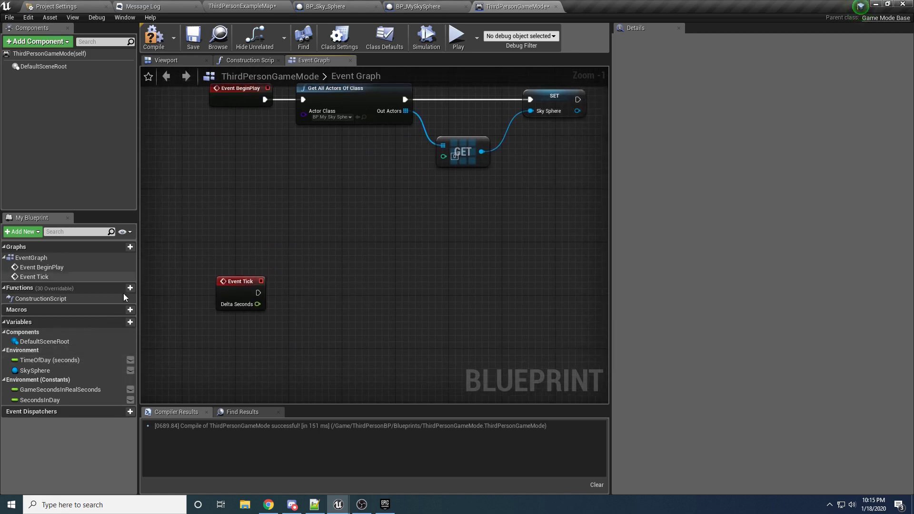
Add Get and Set nodes for TimeOfDay (seconds) beside Event Tick and run the Set node from Event Tick.
left_click_drag(49, 361, 383, 287)
left_click(397, 297)
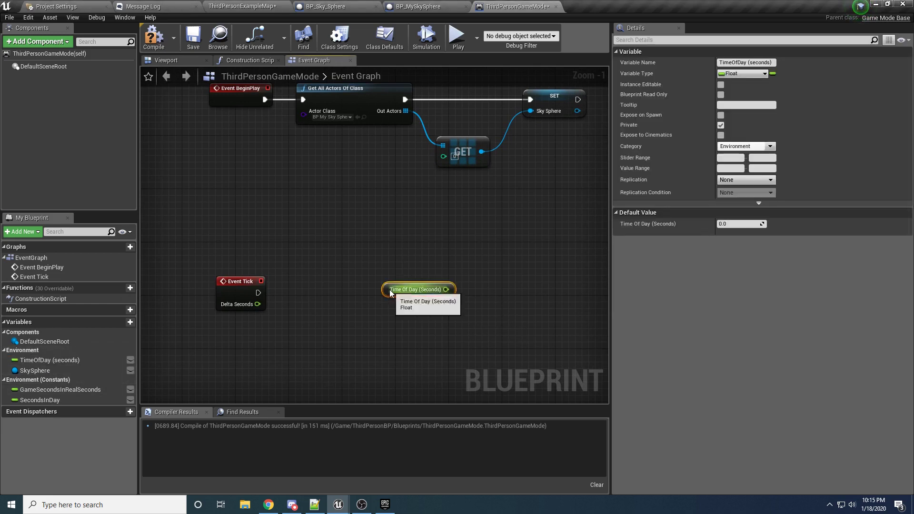
left_click_drag(51, 359, 482, 252)
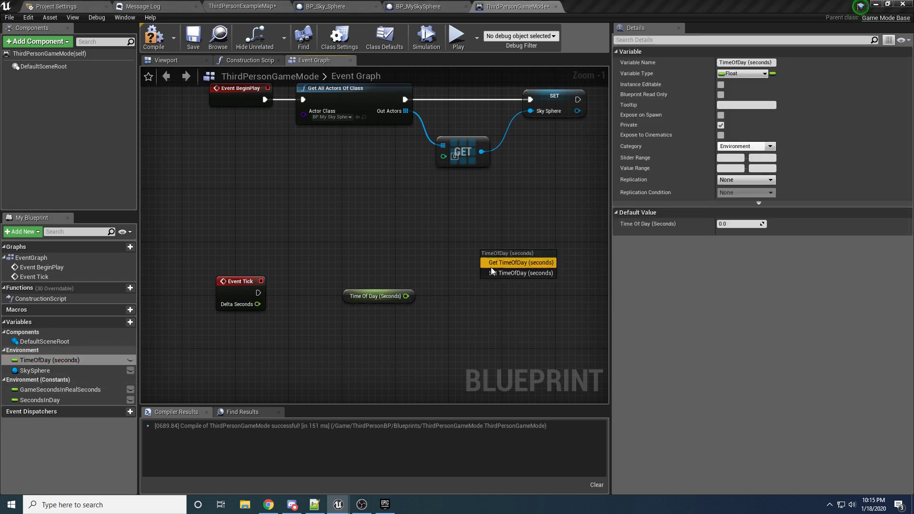
left_click(507, 267)
right_click_drag(336, 298, 309, 278)
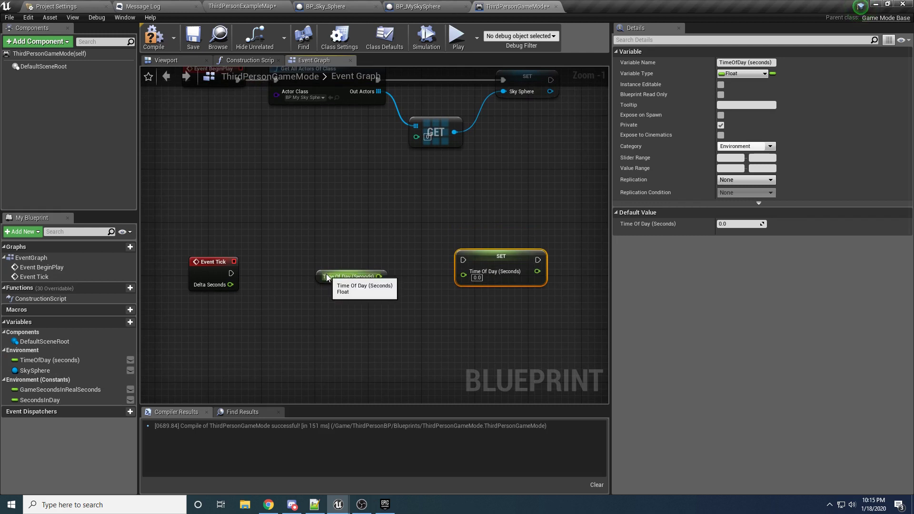
left_click_drag(328, 274, 301, 287)
left_click_drag(505, 269, 498, 277)
left_click_drag(229, 273, 505, 284)
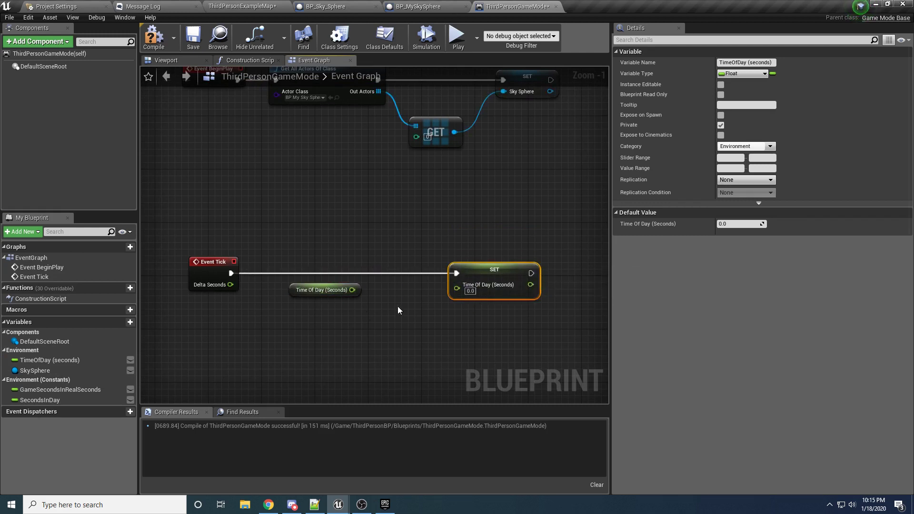
Add a float + float node fed by the Time Of Day getter and connect its result to the Set node's value.
right_click_drag(398, 307, 356, 278)
left_click_drag(254, 264, 246, 310)
right_click_drag(398, 298, 374, 253)
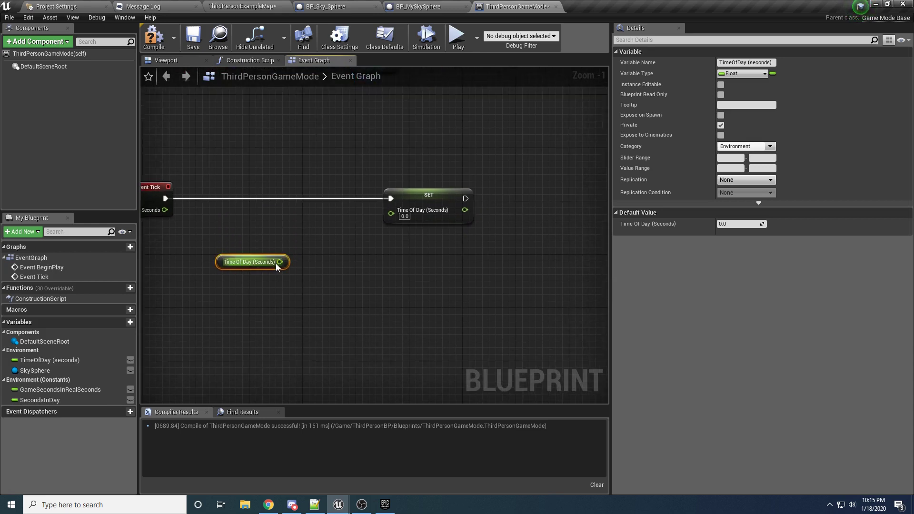
left_click_drag(280, 262, 361, 320)
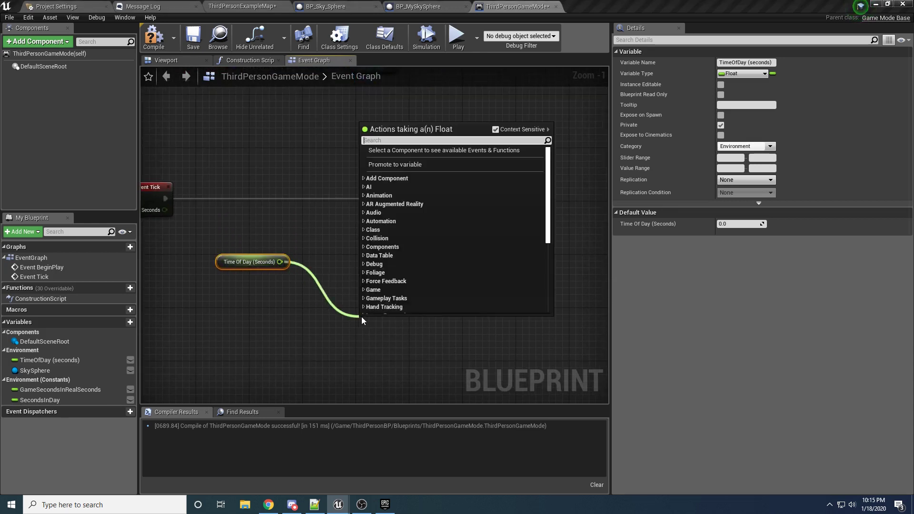
type("float +")
key("Return")
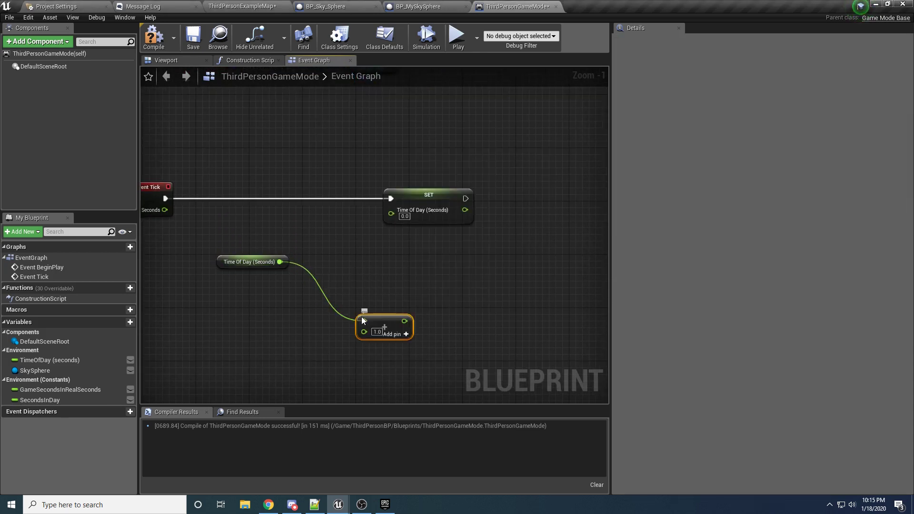
left_click_drag(361, 316, 463, 199)
right_click_drag(306, 248, 354, 247)
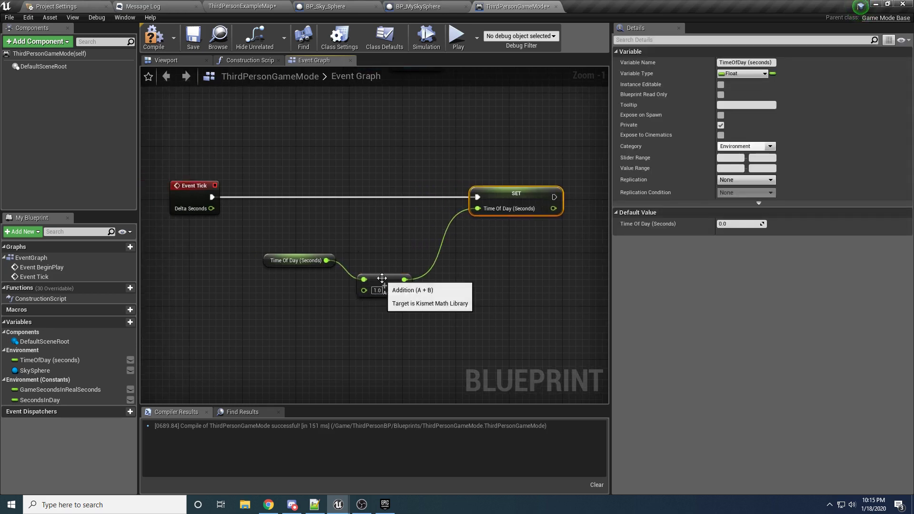
left_click_drag(417, 229, 298, 312)
left_click_drag(393, 279, 392, 246)
left_click(311, 304)
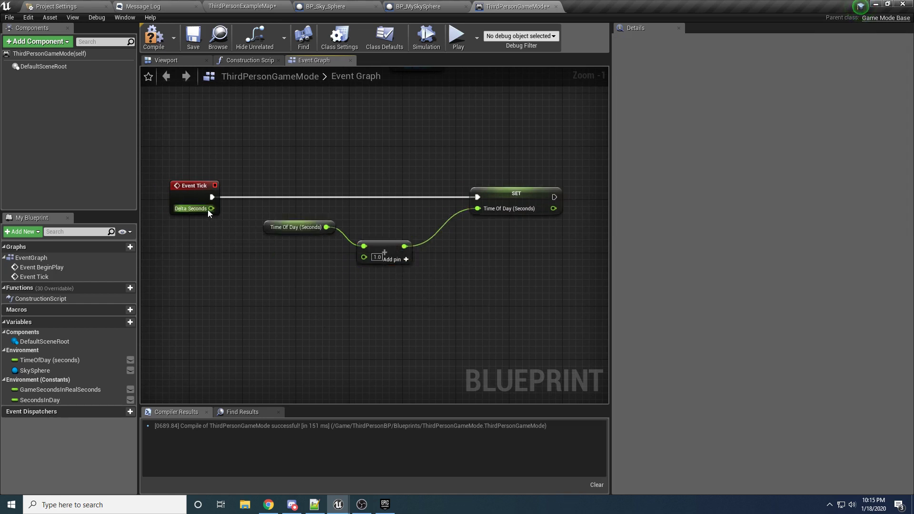
Add a float * float node fed by Event Tick's Delta Seconds and place it below the Time Of Day getter.
left_click_drag(207, 210, 373, 259)
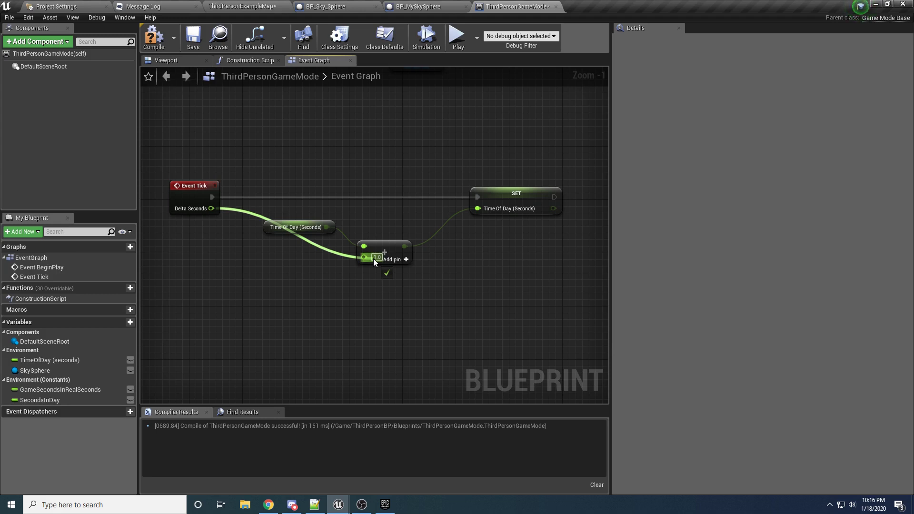
left_click_drag(374, 258, 220, 300)
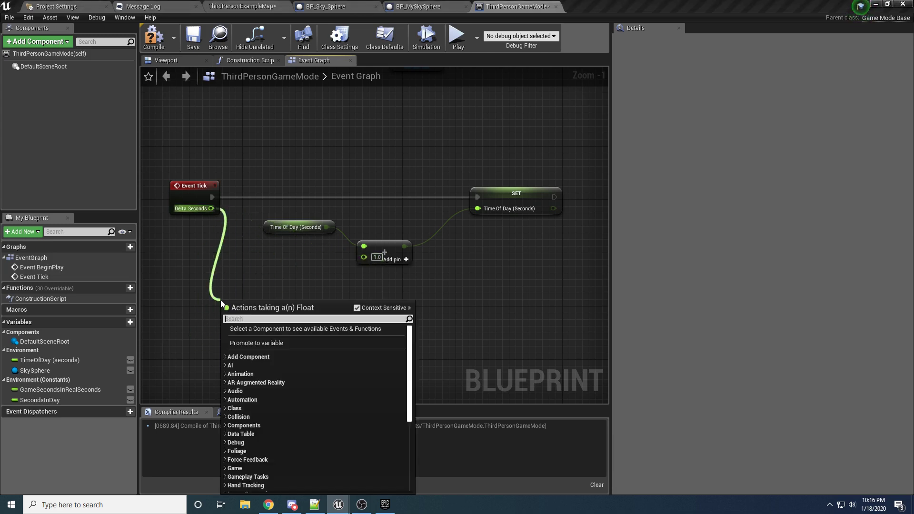
type("float *")
key("Return")
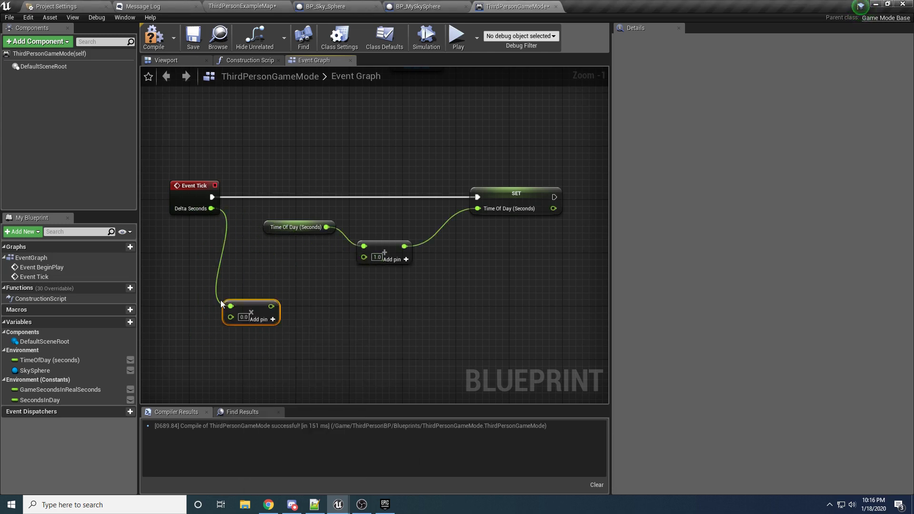
left_click_drag(249, 301, 283, 281)
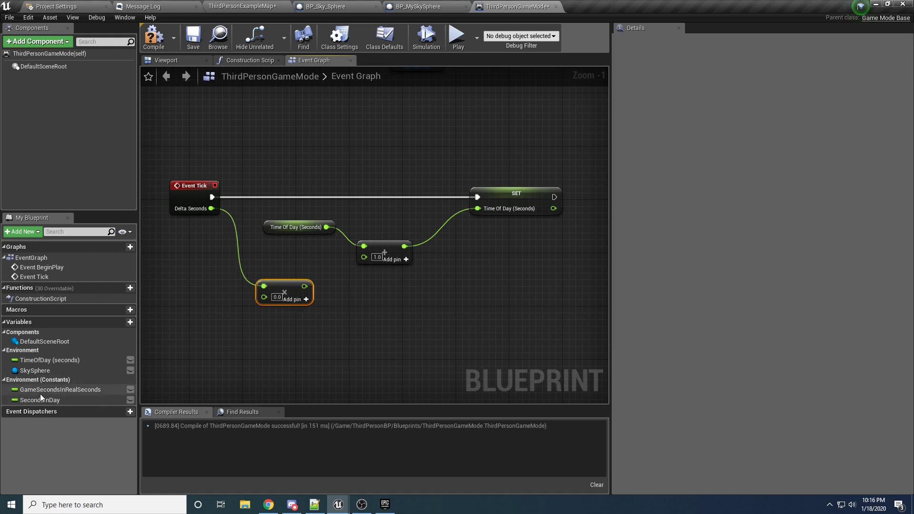
Feed GameSecondsInRealSeconds into the multiplication and connect the product to the addition node's second input.
left_click_drag(40, 389, 264, 297)
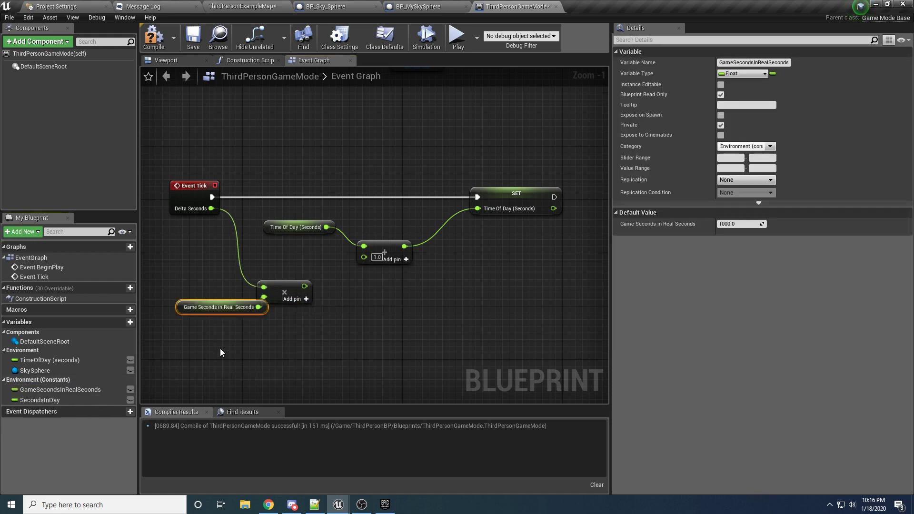
right_click_drag(220, 352, 321, 328)
left_click_drag(281, 289, 254, 296)
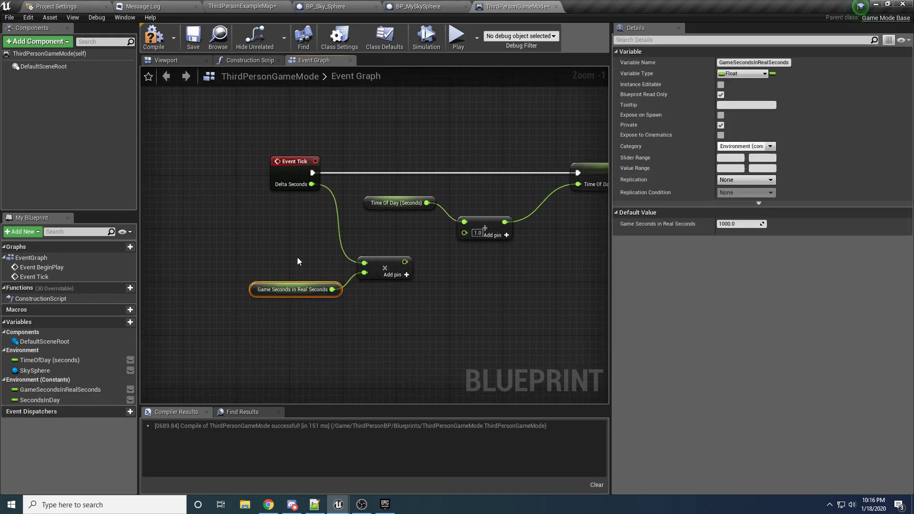
right_click_drag(325, 312, 270, 361)
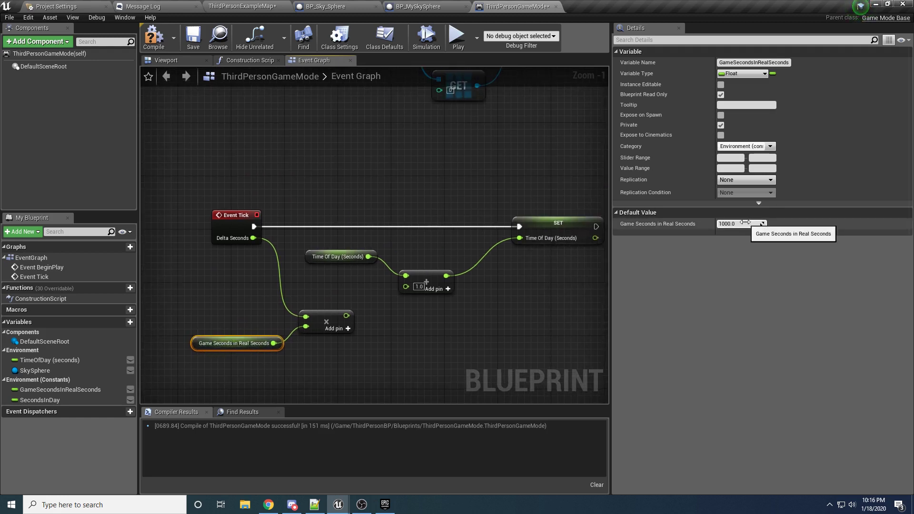
left_click_drag(347, 316, 405, 287)
right_click_drag(260, 377, 288, 371)
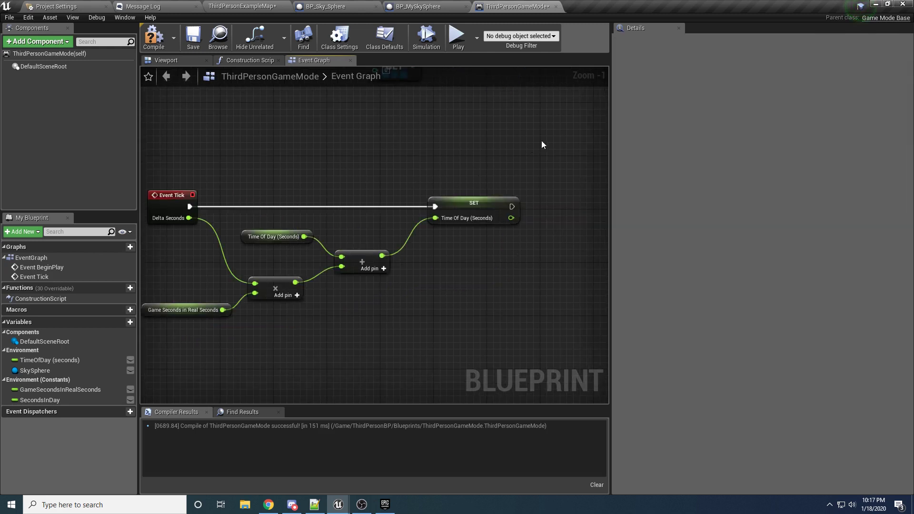
Add a float > float node comparing the Set node's Time Of Day output with SecondsInDay.
left_click_drag(542, 141, 437, 233)
right_click_drag(523, 240, 353, 232)
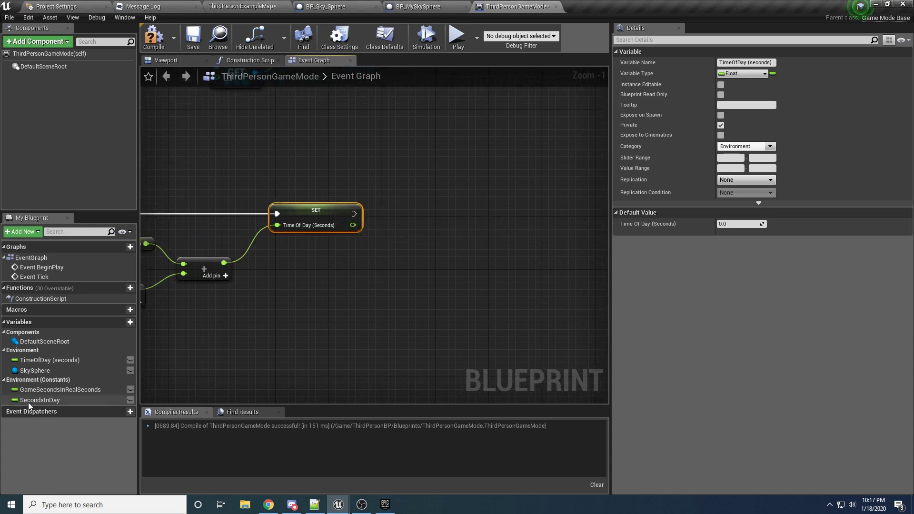
left_click(71, 401)
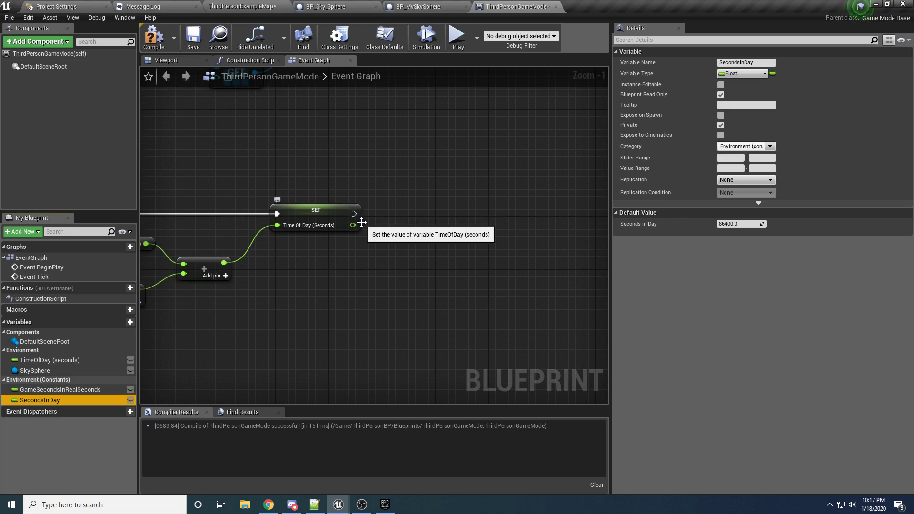
left_click_drag(353, 225, 370, 256)
type("fl")
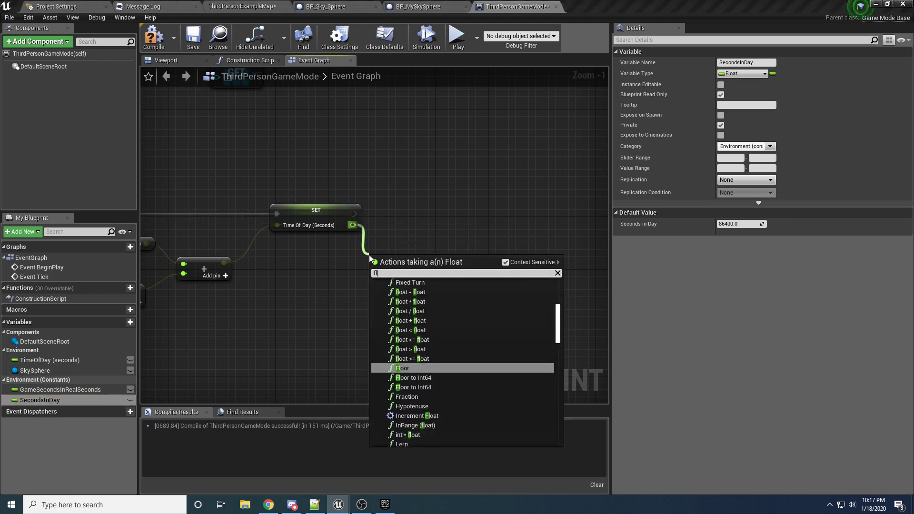
type("oat>")
key("Return")
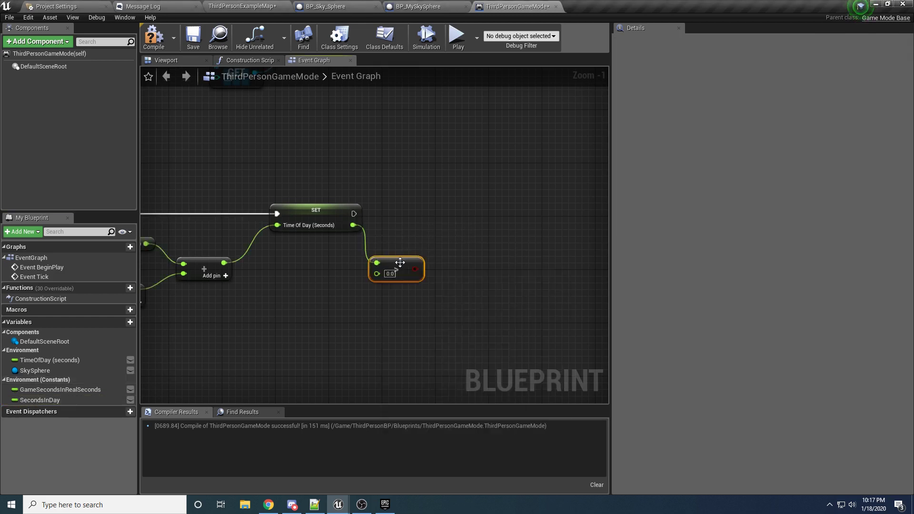
left_click_drag(36, 400, 383, 260)
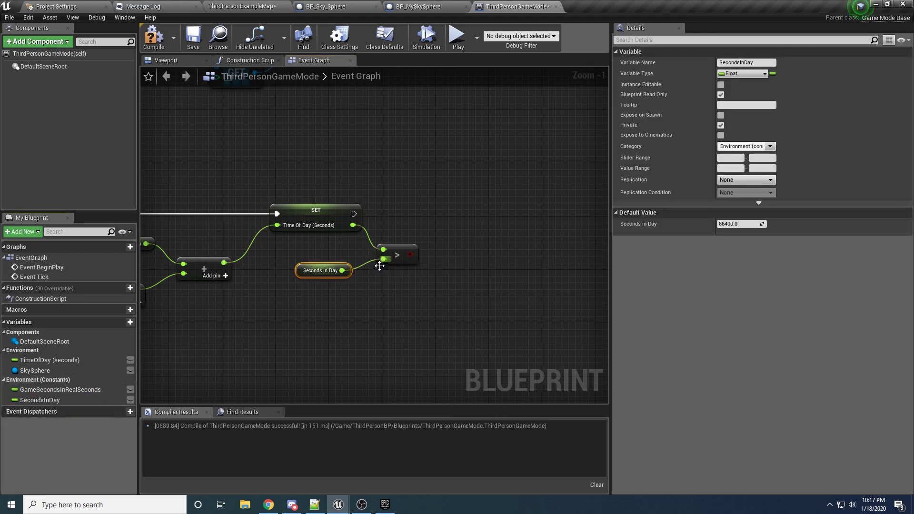
left_click_drag(302, 270, 311, 271)
right_click_drag(347, 254, 276, 267)
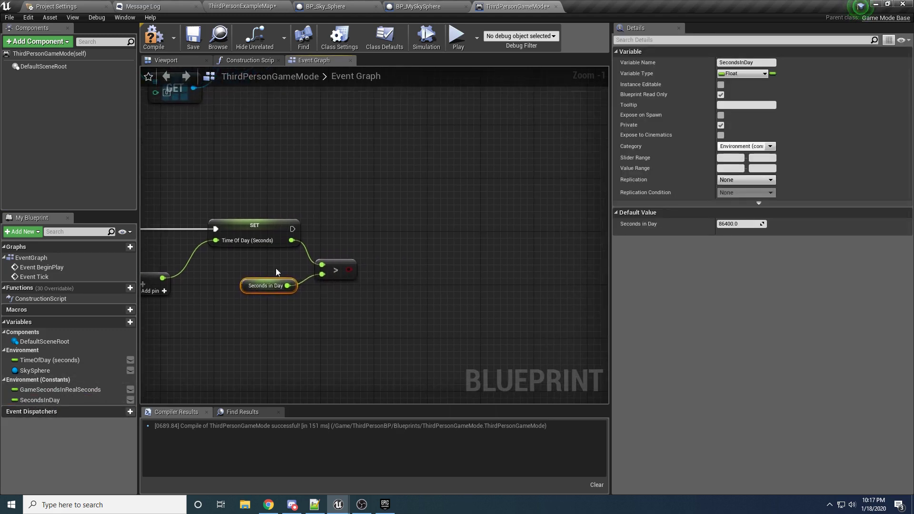
Add a Branch after the Time Of Day Set node, with the greater-than result as its condition.
left_click(415, 250)
left_click(415, 247)
left_click_drag(349, 270, 296, 231)
left_click_drag(448, 243, 414, 217)
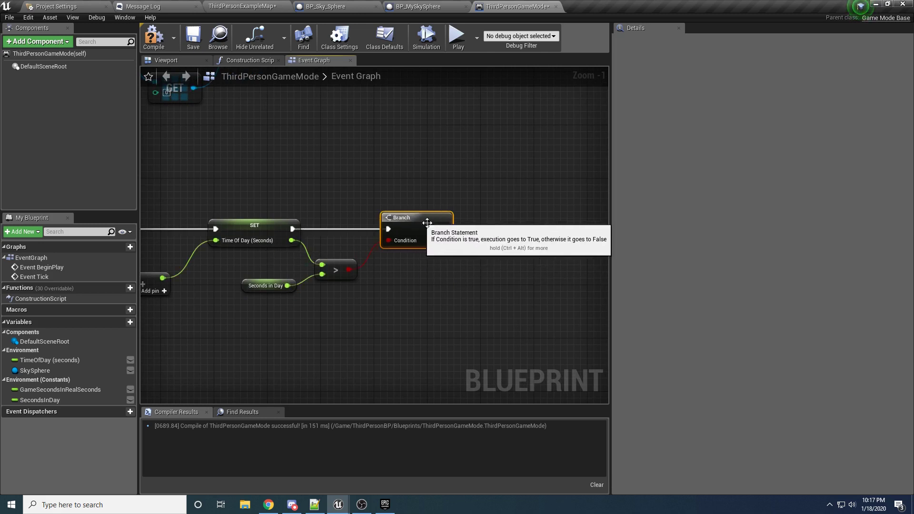
Add a TimeOfDay (seconds) getter below the Branch and feed it into a new % (float) node.
right_click_drag(491, 232, 385, 230)
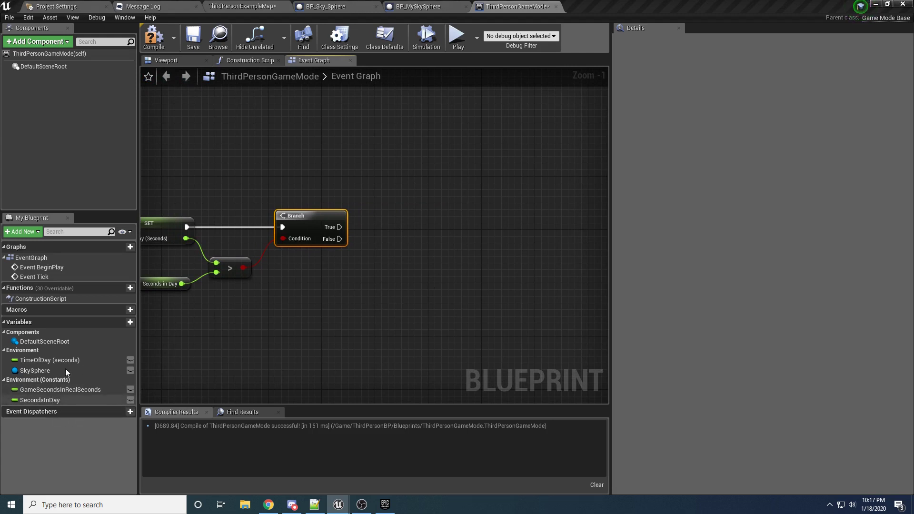
left_click_drag(37, 361, 404, 288)
left_click(404, 287)
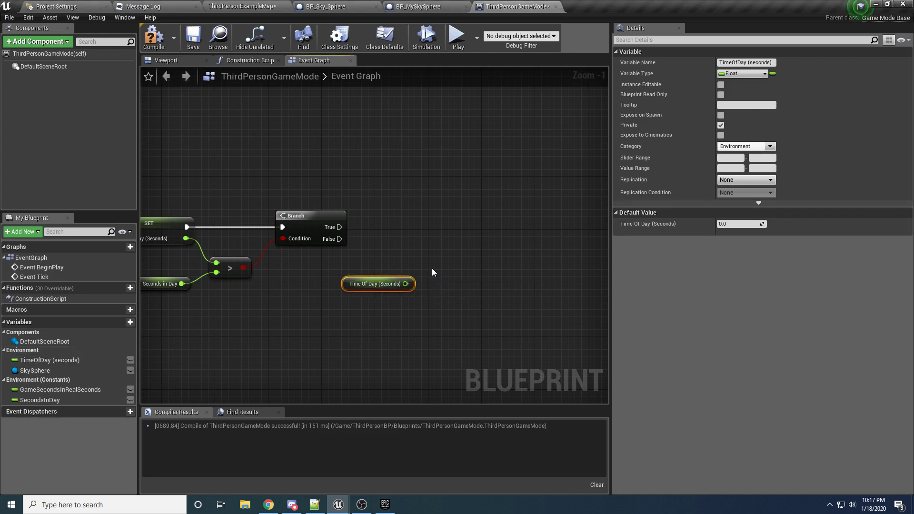
left_click_drag(432, 272, 465, 310)
type("mod")
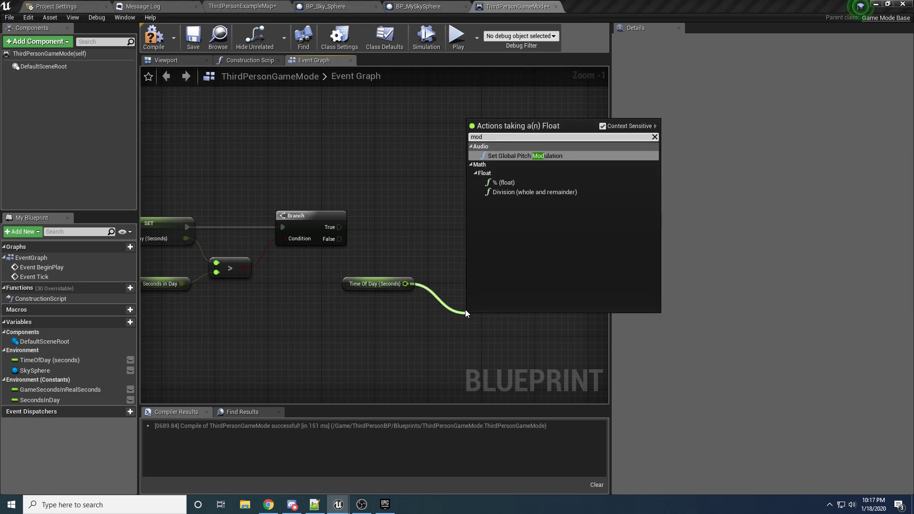
key("Down")
key("Down")
key("Down")
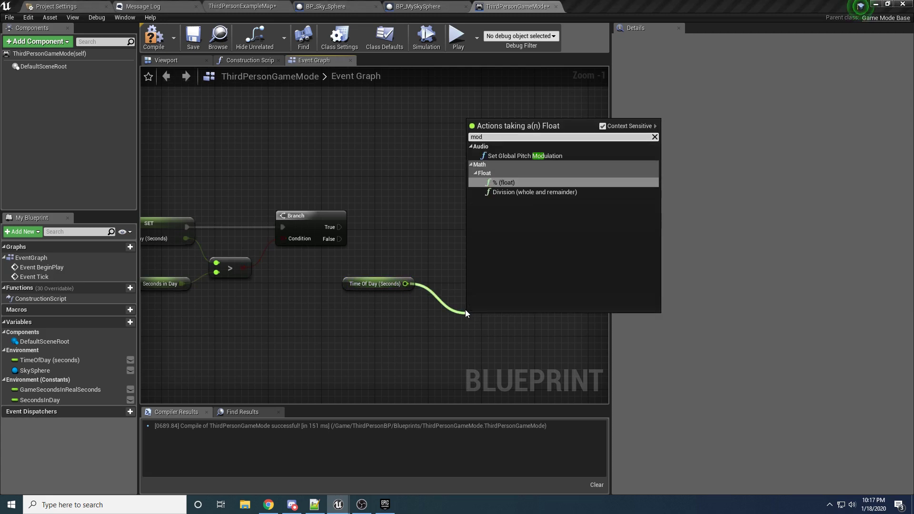
key("Return")
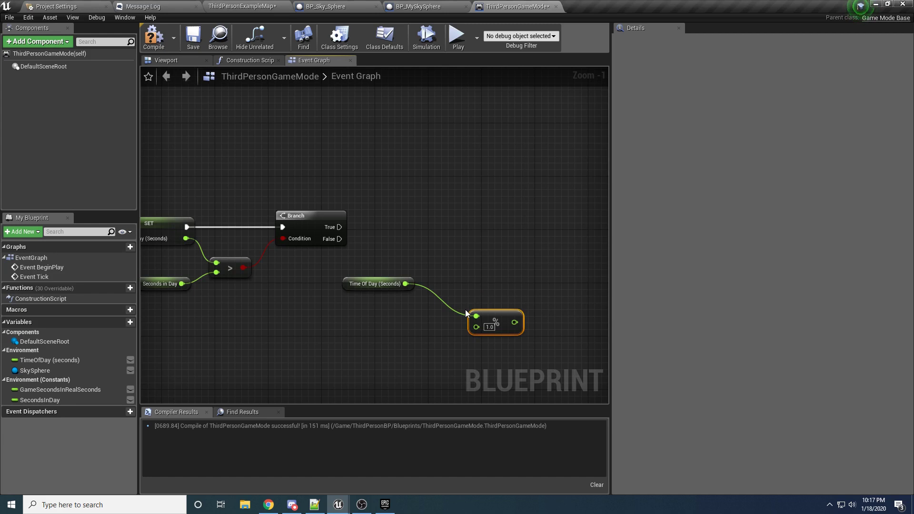
Connect a SecondsInDay getter to the modulo node's second input and tidy the three nodes into a group.
right_click_drag(465, 279, 477, 255)
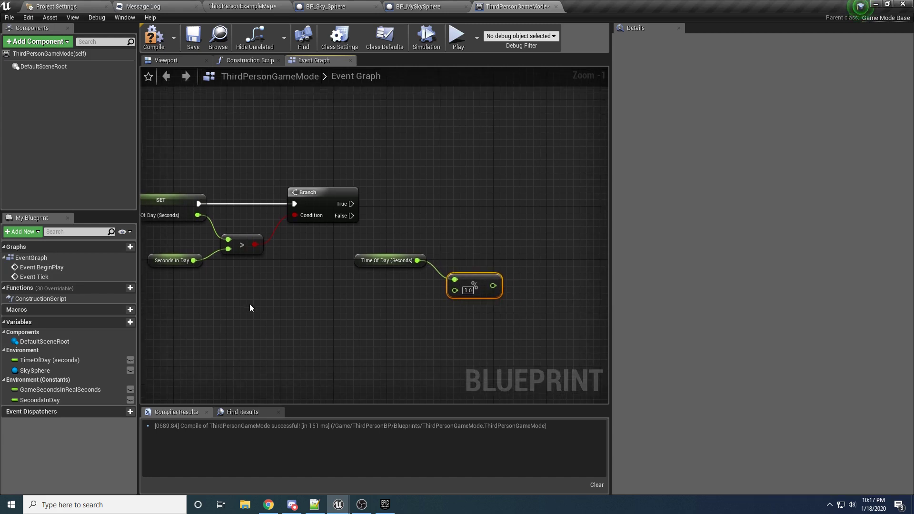
left_click_drag(24, 401, 455, 290)
left_click_drag(371, 302, 382, 300)
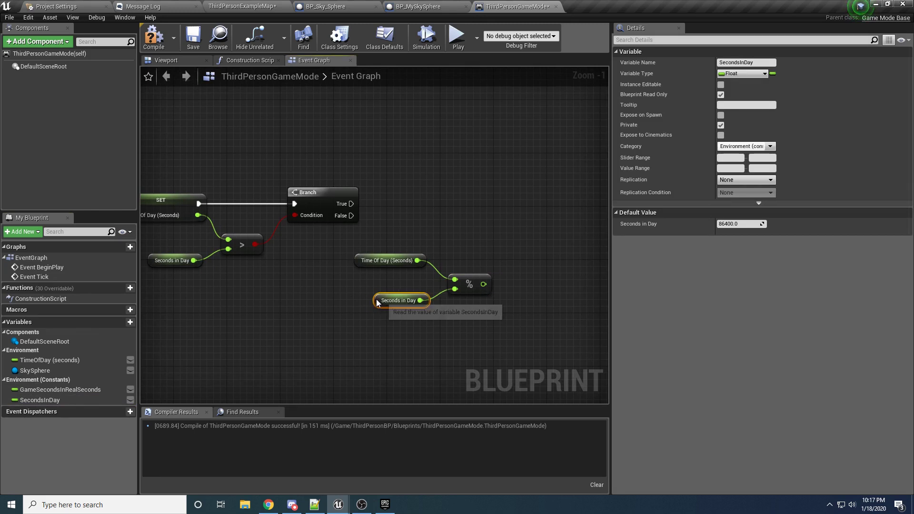
left_click_drag(467, 250, 388, 307)
left_click_drag(471, 280, 458, 281)
left_click(481, 256)
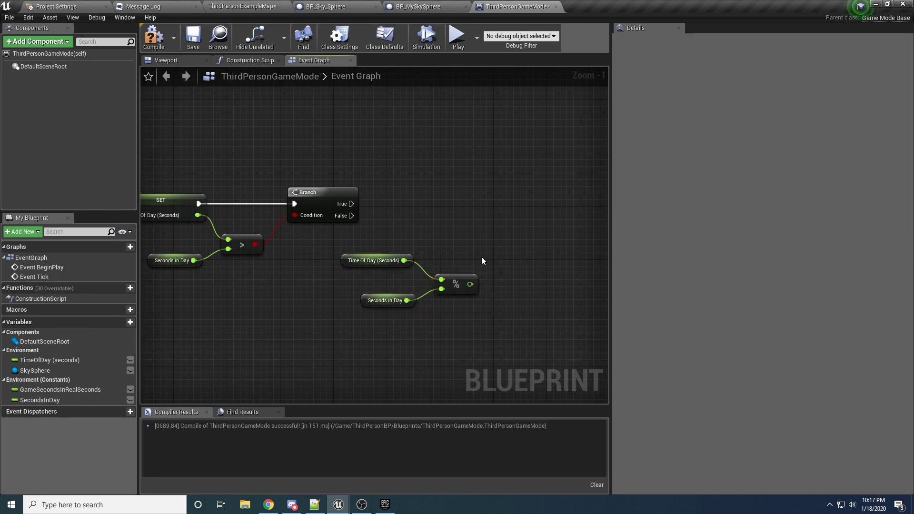
left_click(462, 280)
scroll(462, 280, "up", 1)
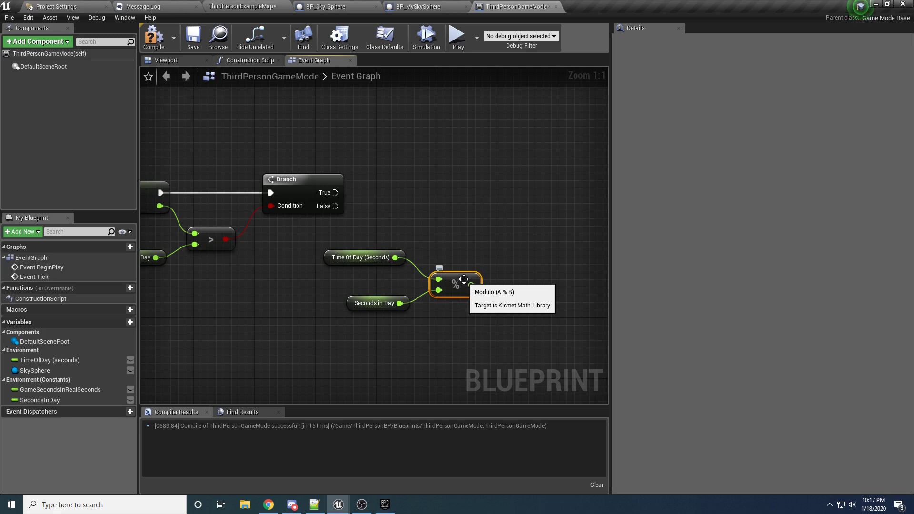
left_click(505, 222)
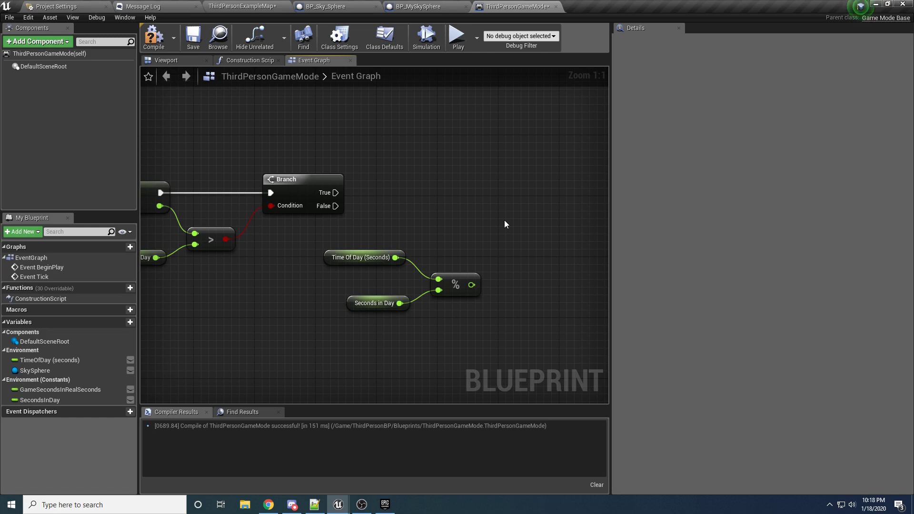
left_click_drag(415, 284, 241, 361)
left_click(447, 322)
left_click(344, 259)
left_click(357, 304)
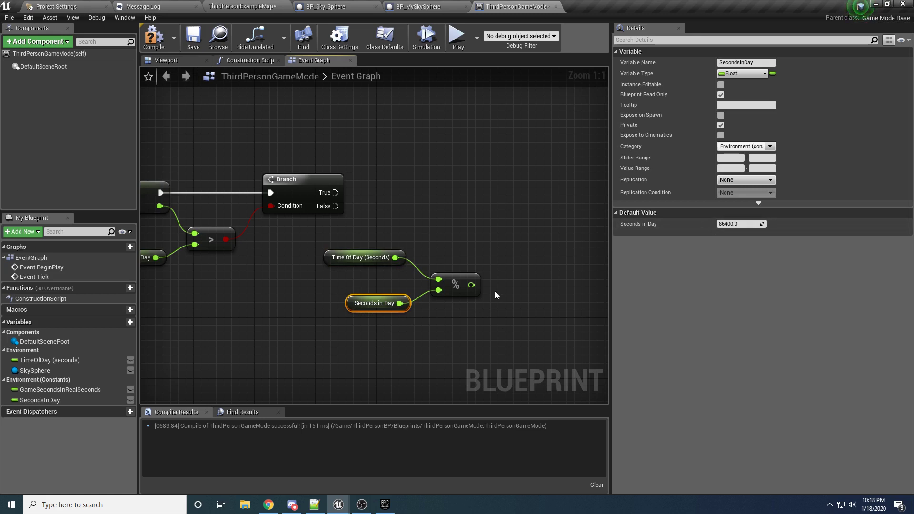
Add a TimeOfDay (seconds) Set node fed by the modulo result and run it from the Branch's True output.
right_click_drag(495, 295, 416, 321)
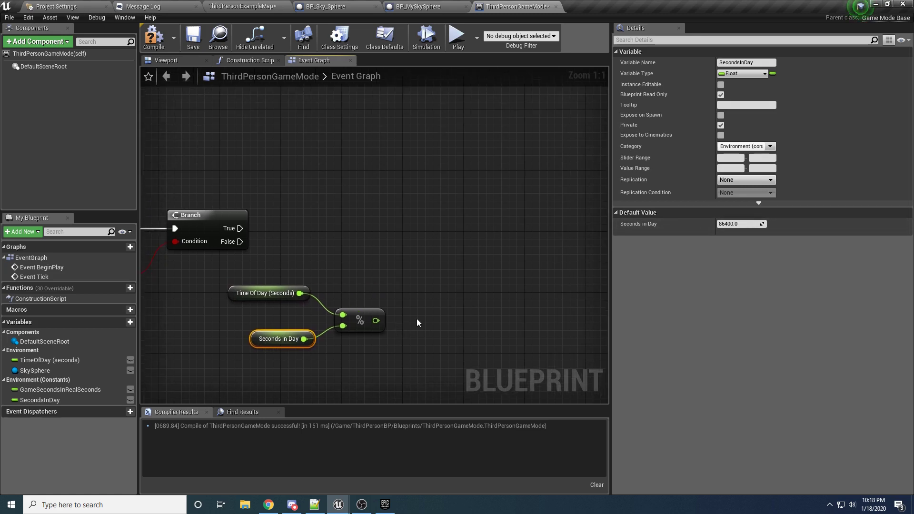
left_click_drag(372, 319, 427, 270)
right_click_drag(448, 259, 403, 306)
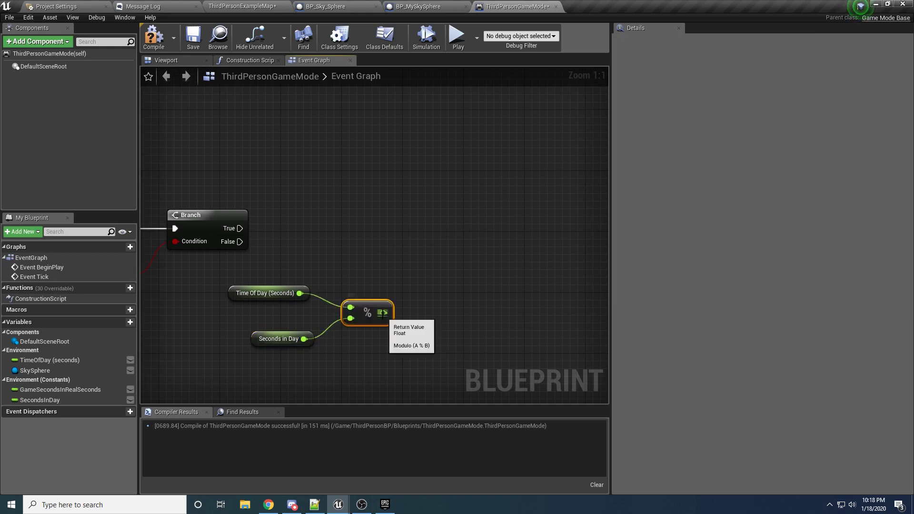
left_click_drag(383, 313, 456, 267)
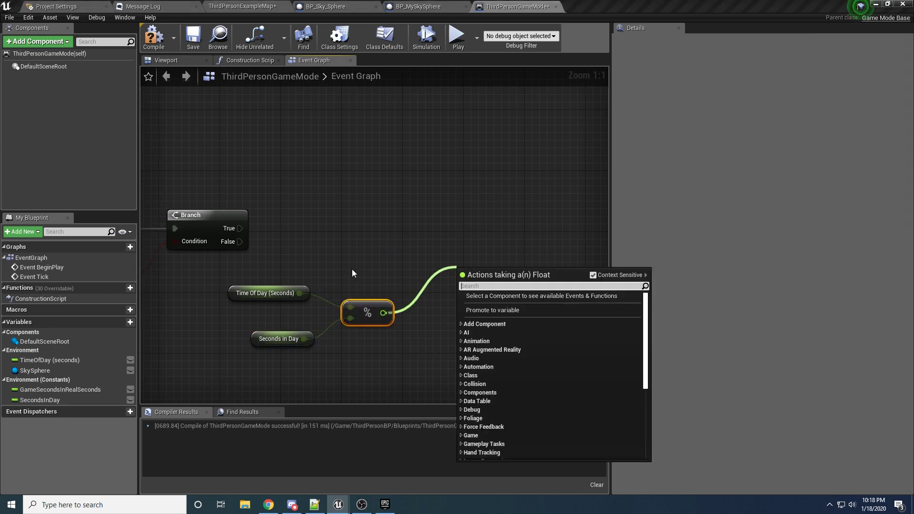
left_click_drag(64, 359, 410, 244, "alt")
left_click_drag(383, 313, 413, 242)
left_click_drag(239, 228, 486, 223)
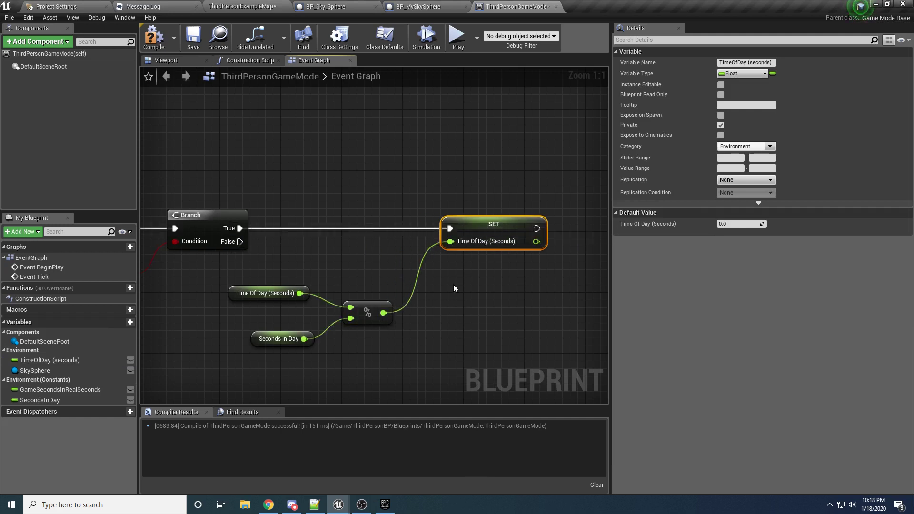
Add a SkySphere getter calling Set Time Of Day, execute it after the new Set node and align both nodes.
right_click_drag(462, 297, 337, 273)
scroll(337, 273, "down", 2)
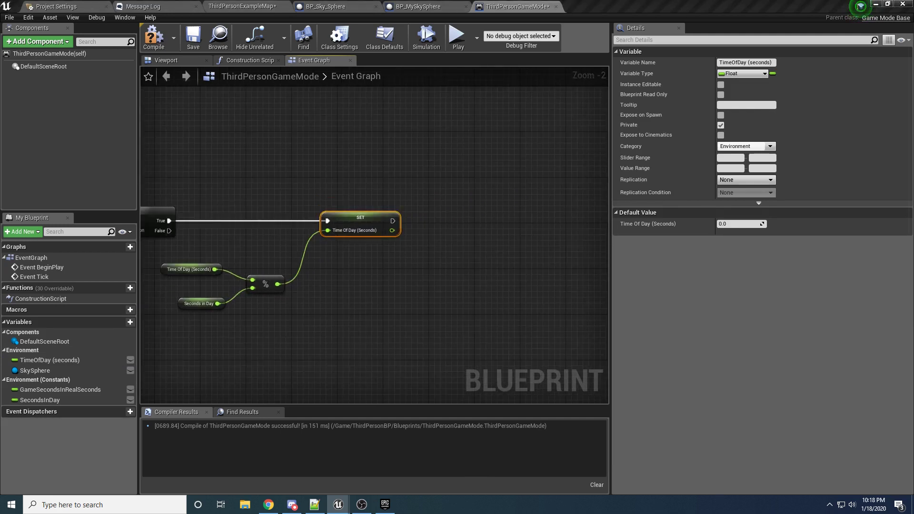
left_click_drag(35, 370, 529, 224)
left_click(500, 247)
type("set time of")
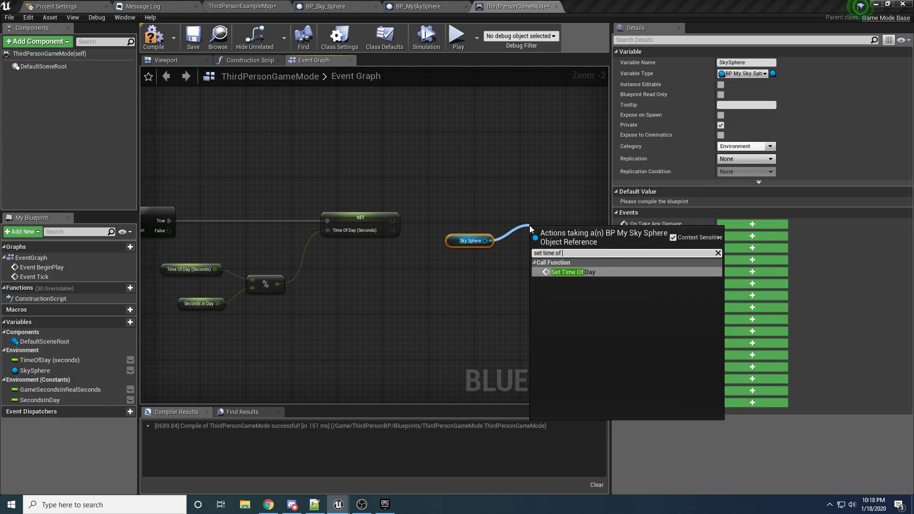
key("Return")
scroll(390, 227, "up", 2)
left_click_drag(394, 217, 598, 243)
right_click_drag(599, 243, 449, 232)
left_click_drag(470, 224, 432, 196)
left_click_drag(328, 238, 312, 231)
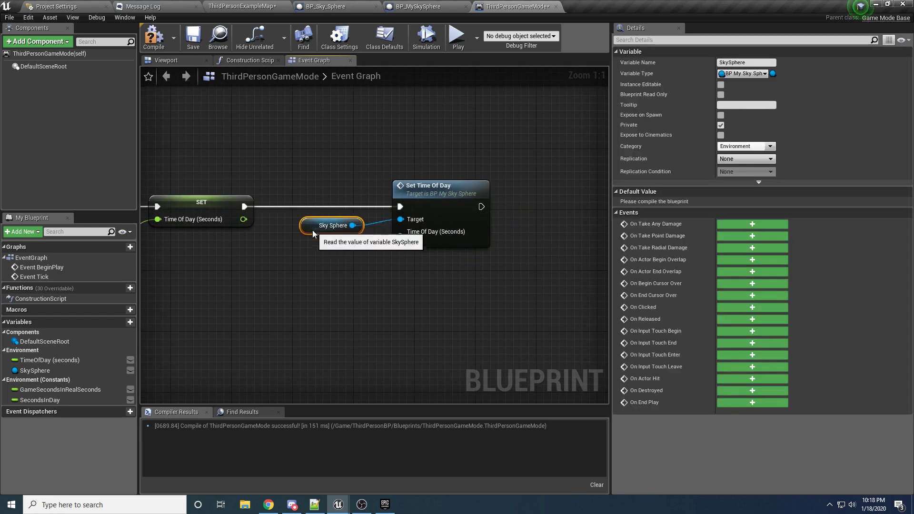
Feed a TimeOfDay (seconds) getter into the Set Time Of Day call and move the call with its getters farther from the Set node.
right_click_drag(247, 246, 255, 234)
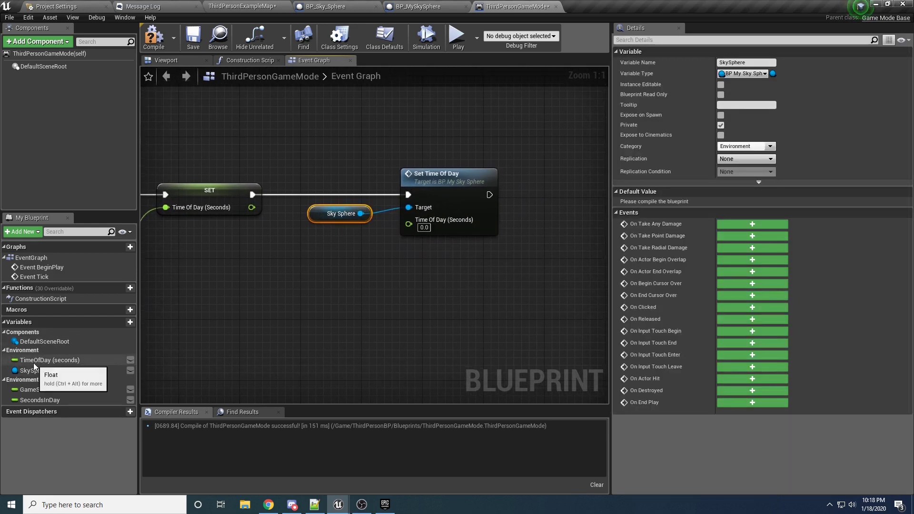
left_click_drag(43, 360, 410, 224)
left_click_drag(315, 226, 315, 257)
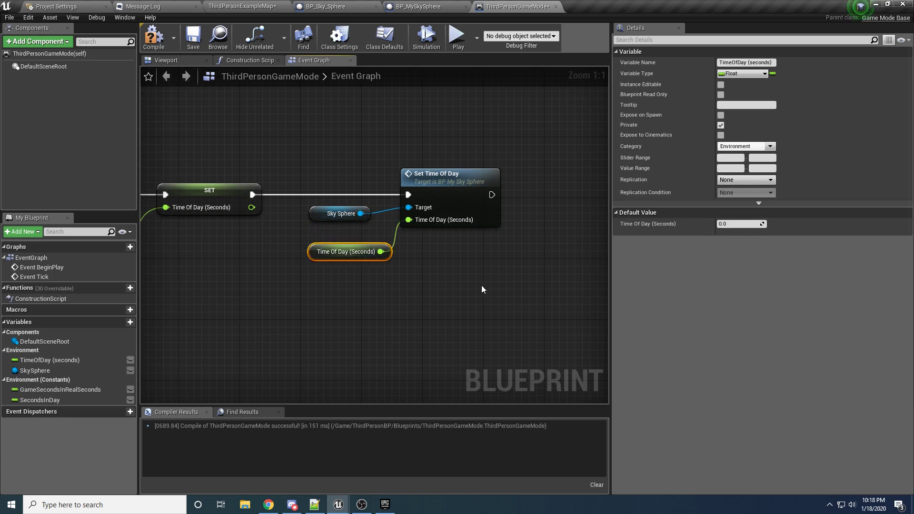
left_click_drag(482, 287, 349, 200)
left_click_drag(433, 175, 511, 176)
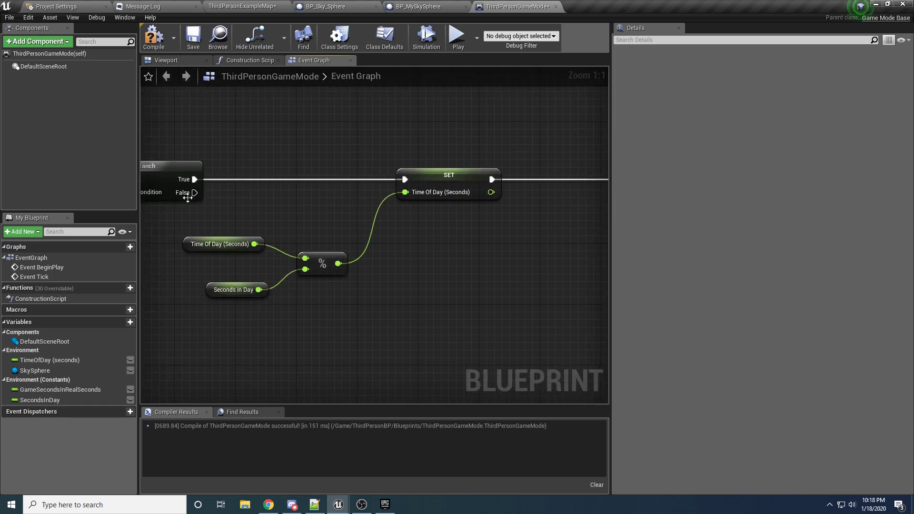
Route the Branch's False output through reroute nodes beneath the Set node, joining the execution wire before Set Time Of Day.
scroll(273, 212, "down", 1)
right_click_drag(273, 213, 230, 213)
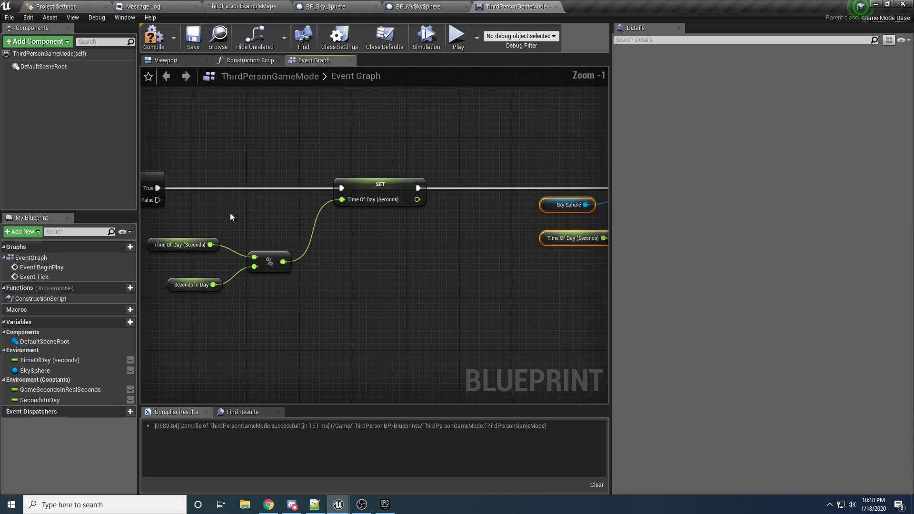
double_click(487, 188)
left_click_drag(158, 200, 495, 189)
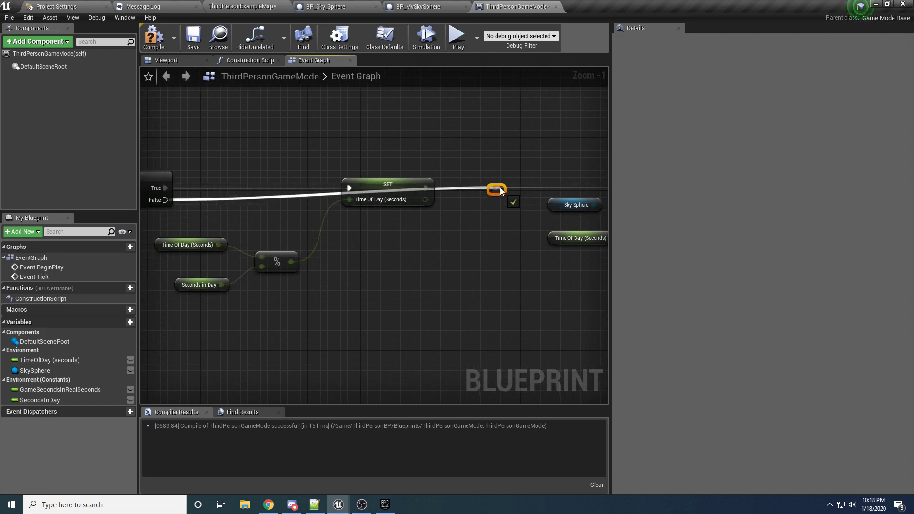
double_click(276, 196)
right_click_drag(217, 224, 497, 206)
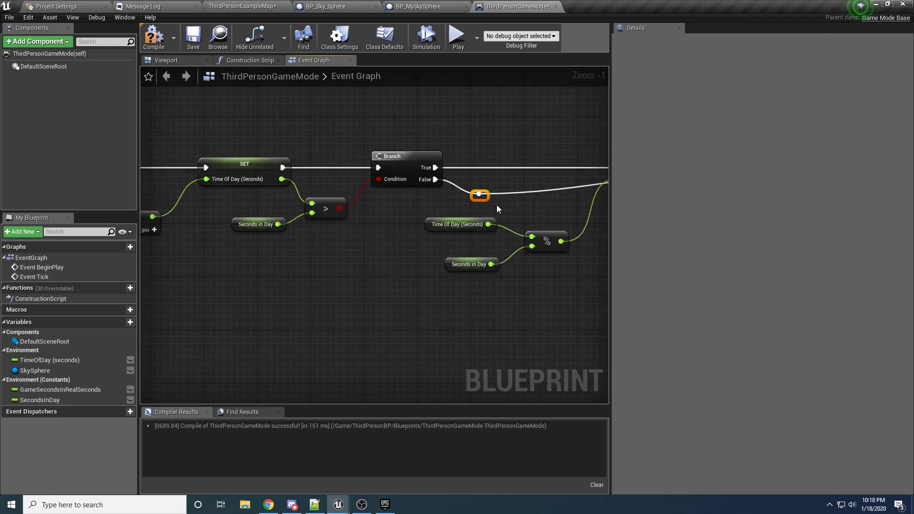
right_click_drag(559, 183, 297, 208)
double_click(357, 207)
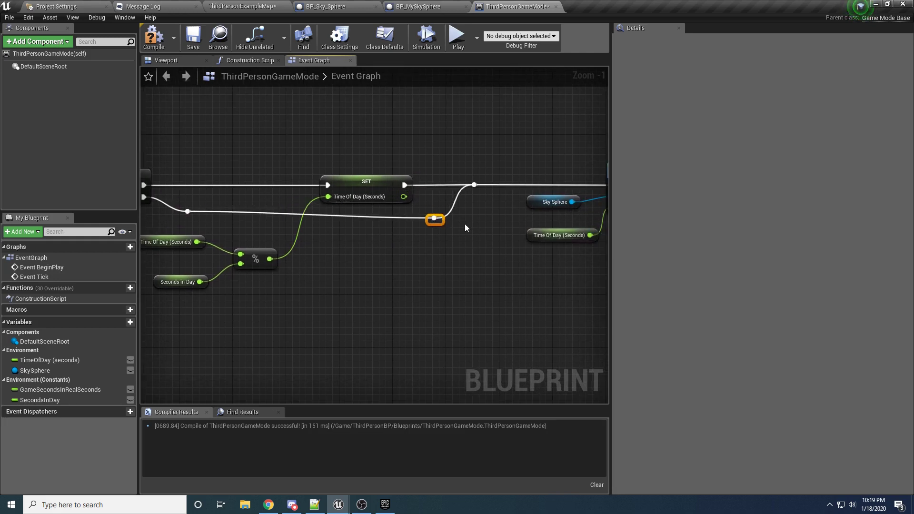
Review the Event Tick chain from the time increment through the Branch and modulo wrap to the Set Time Of Day call.
right_click_drag(347, 233, 208, 236)
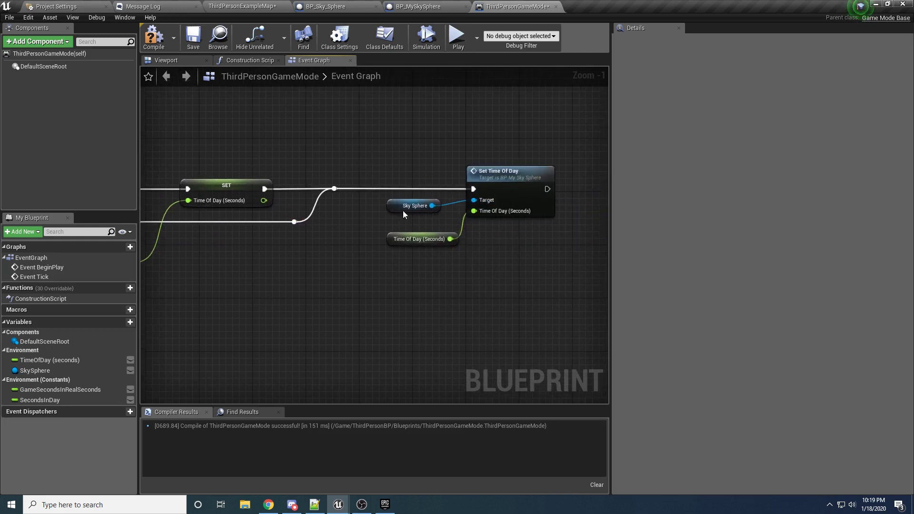
left_click(312, 298)
scroll(313, 298, "down", 3)
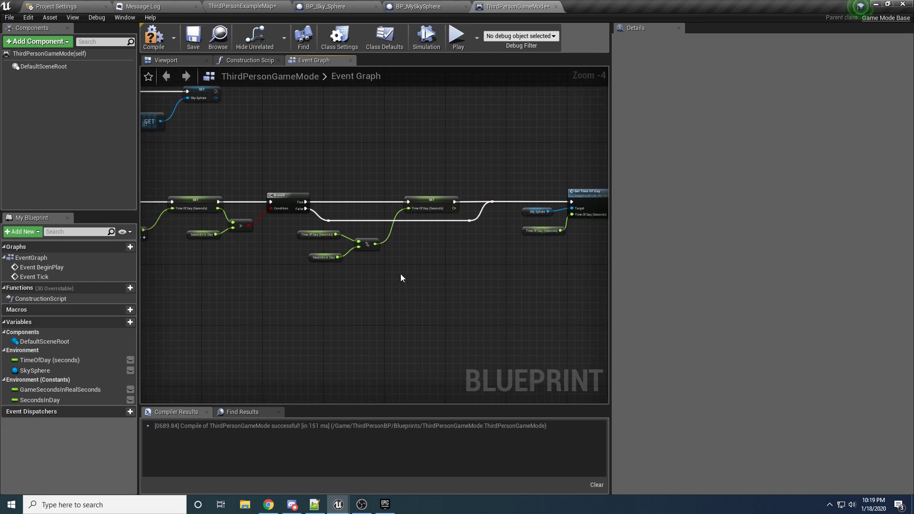
right_click_drag(315, 270, 362, 248)
scroll(264, 204, "up", 4)
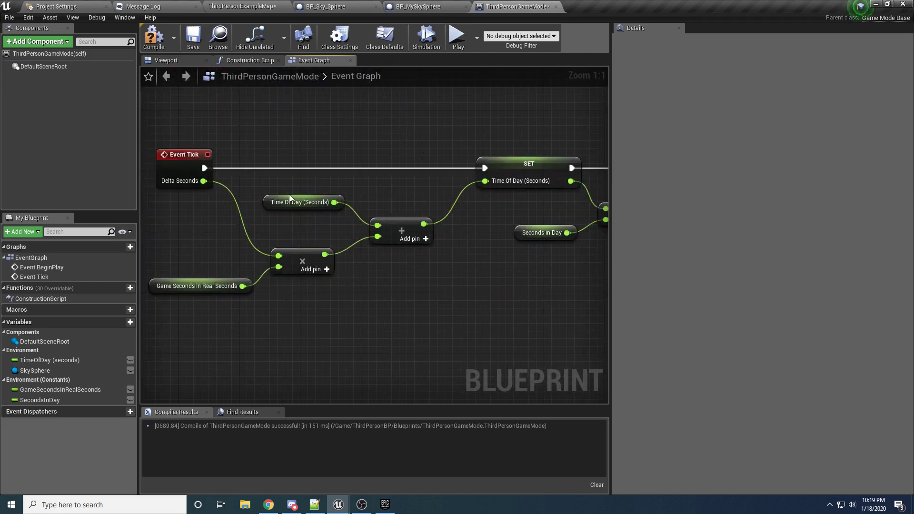
right_click_drag(319, 192, 332, 193)
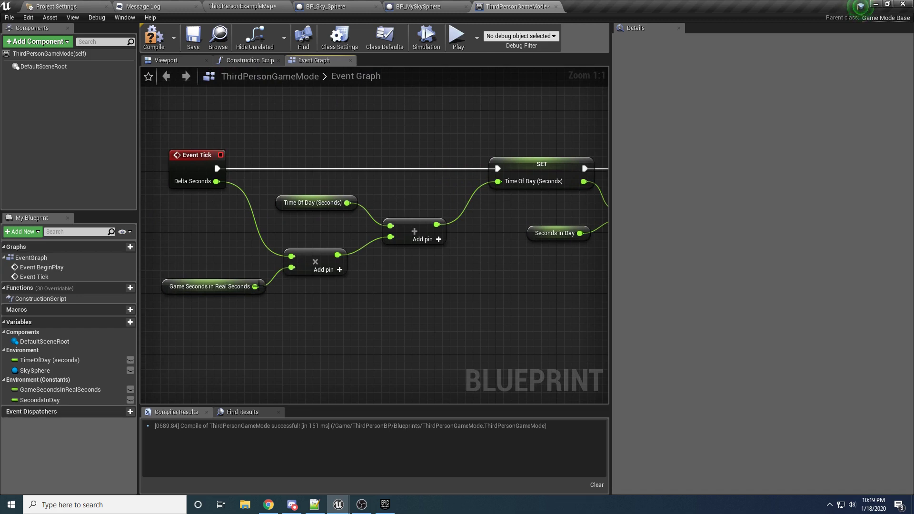
left_click_drag(205, 305, 226, 316)
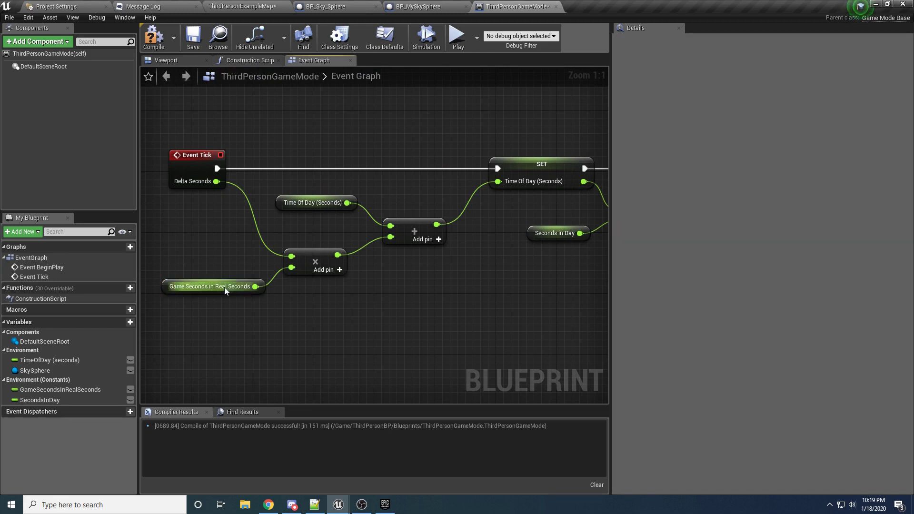
right_click_drag(484, 264, 337, 296)
left_click(395, 194)
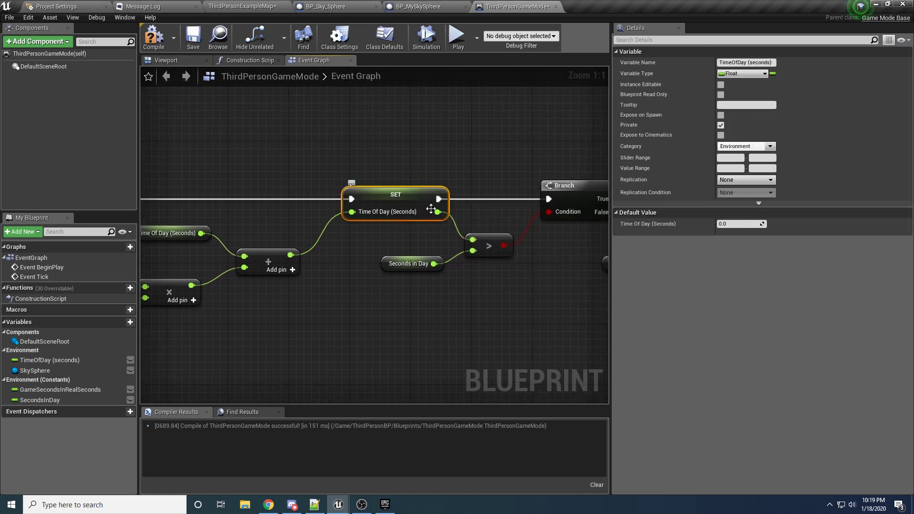
right_click_drag(509, 163, 329, 177)
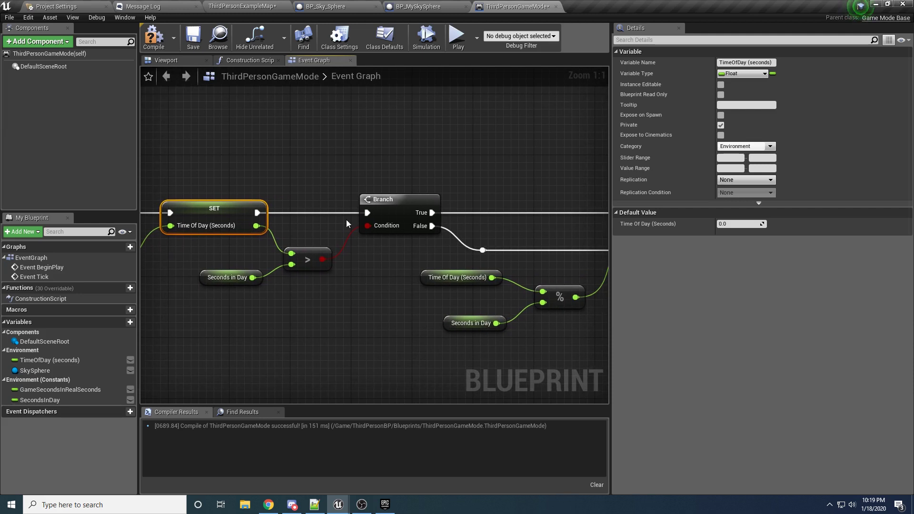
left_click(386, 208)
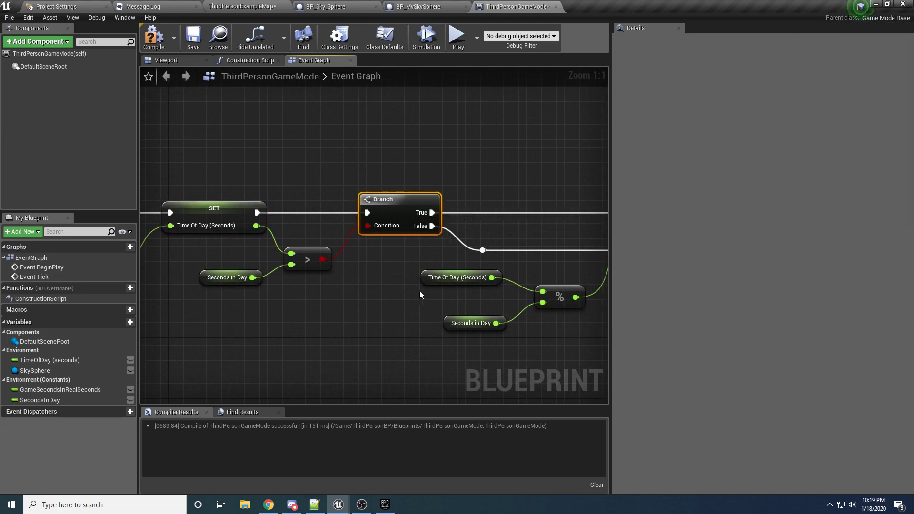
right_click_drag(419, 289, 197, 273)
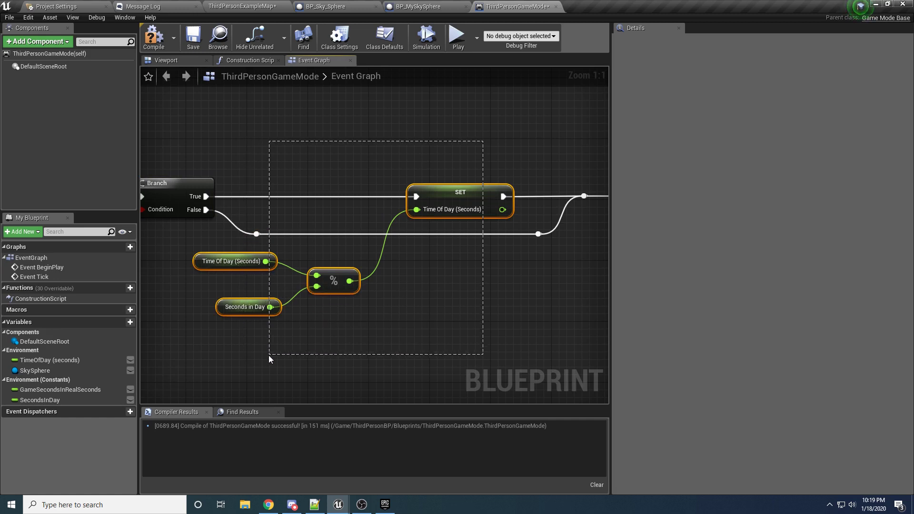
left_click_drag(268, 355, 270, 355)
right_click_drag(449, 314, 302, 314)
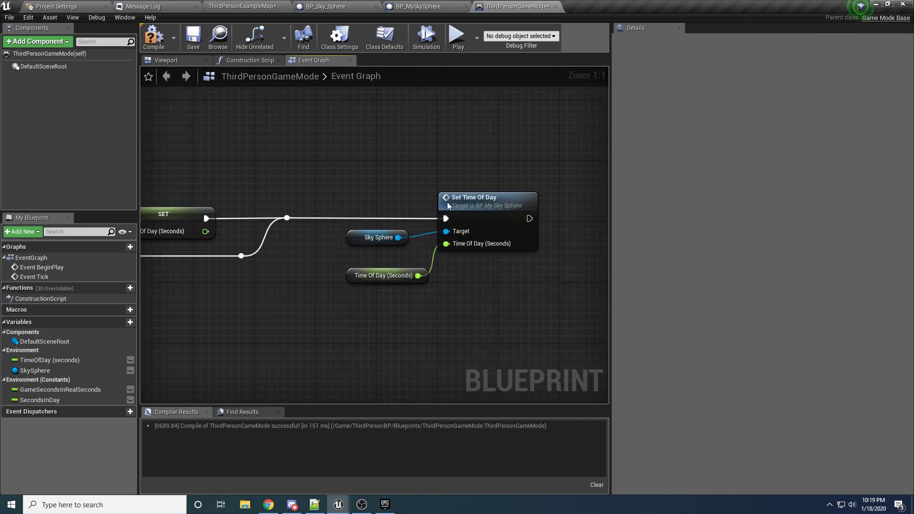
mouse_move(535, 138)
left_mouse_down()
mouse_move(353, 323)
mouse_move(362, 324)
left_mouse_up()
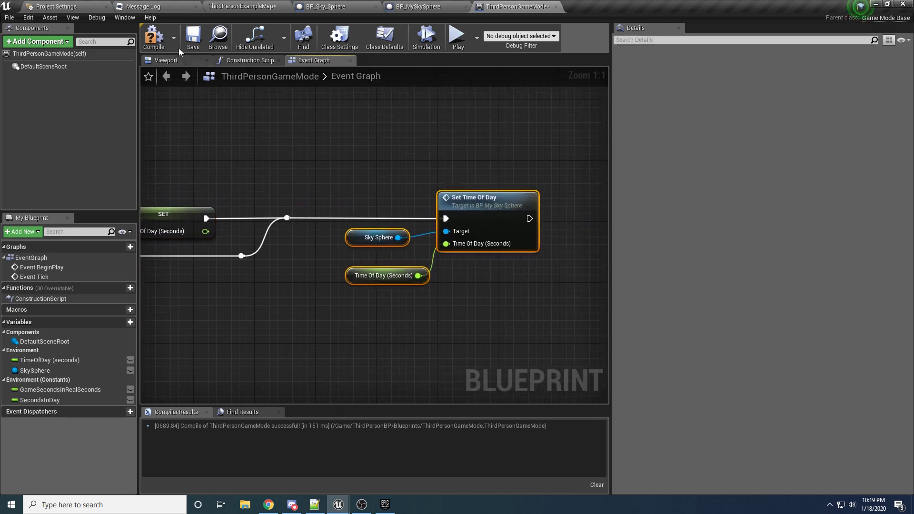
Open the sky sphere's Set Time Of Day function and examine its light rotation and Update Sun Direction nodes.
double_click(451, 194)
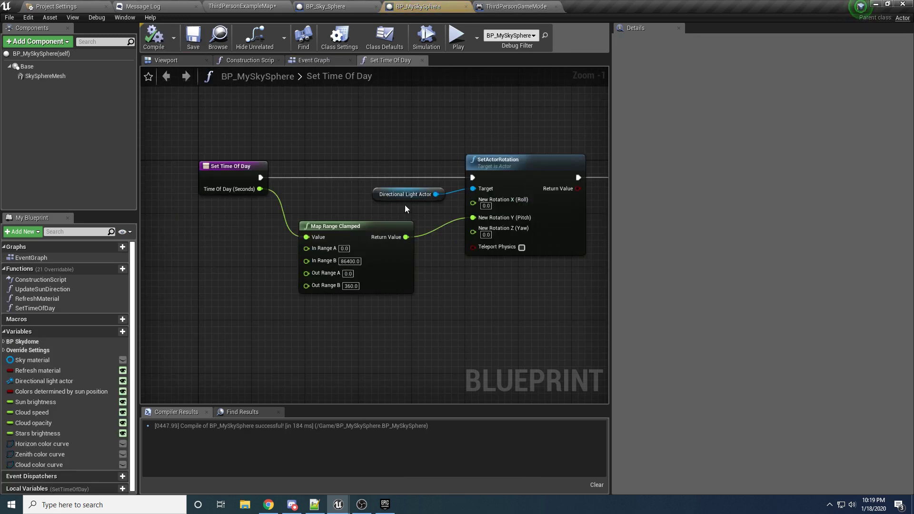
right_click_drag(509, 177, 410, 197)
right_click_drag(461, 180, 381, 200)
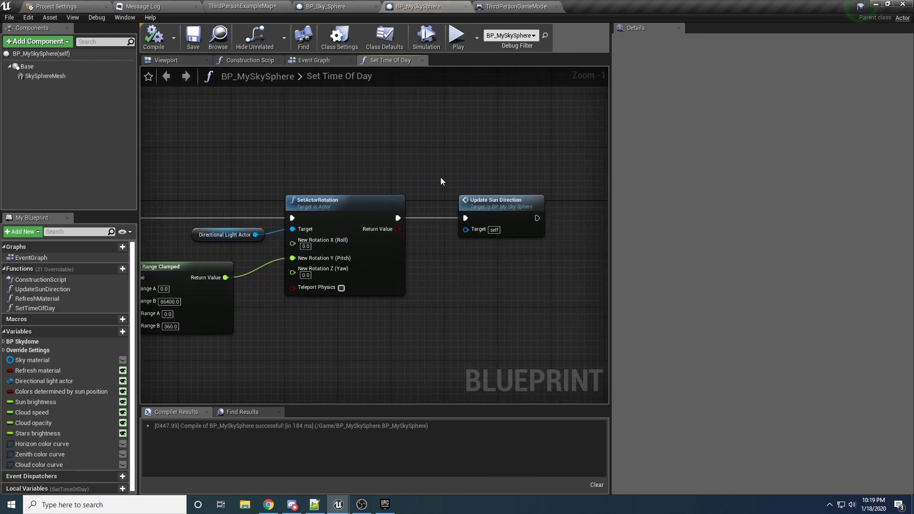
left_click(516, 196)
Compile and save BP_MySkySphere, then save all remaining project changes.
left_click(155, 45)
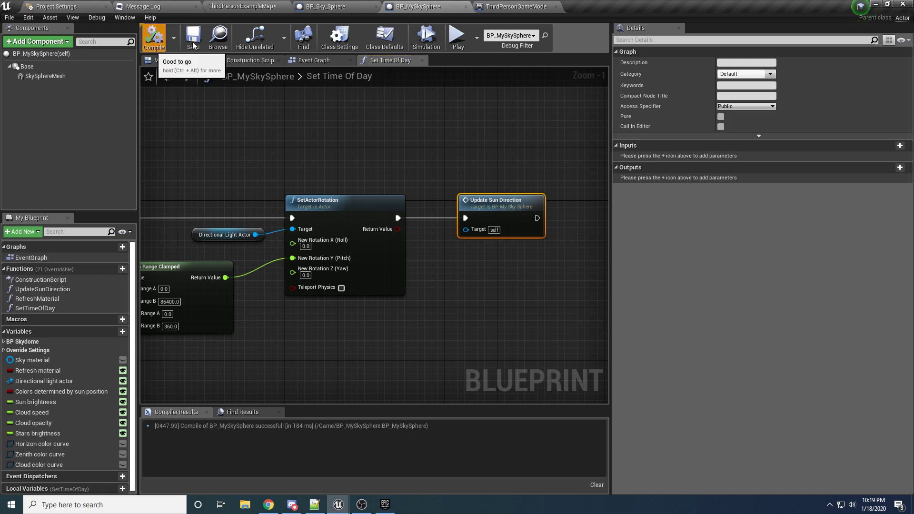
left_click(195, 45)
left_click(9, 19)
left_click(27, 71)
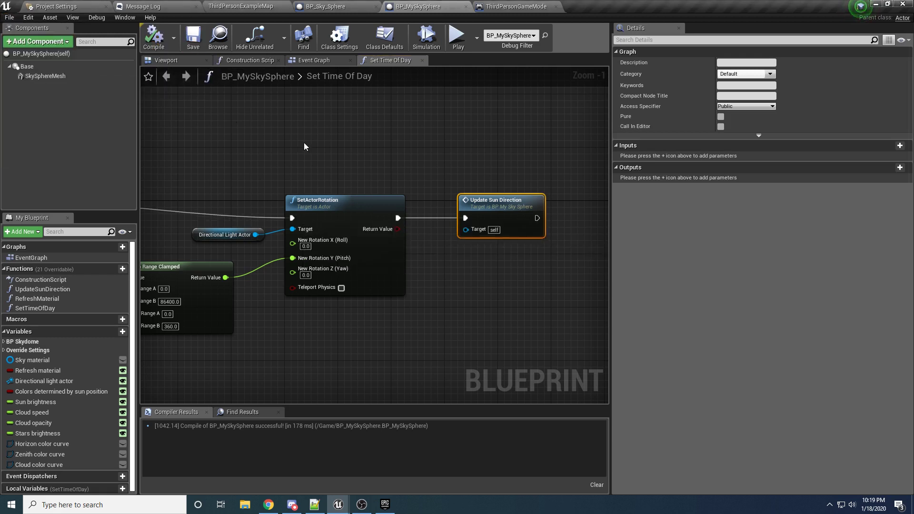
Play the level in a preview window, stop it and read the play session's entries in the Message Log.
right_click_drag(310, 147, 450, 129)
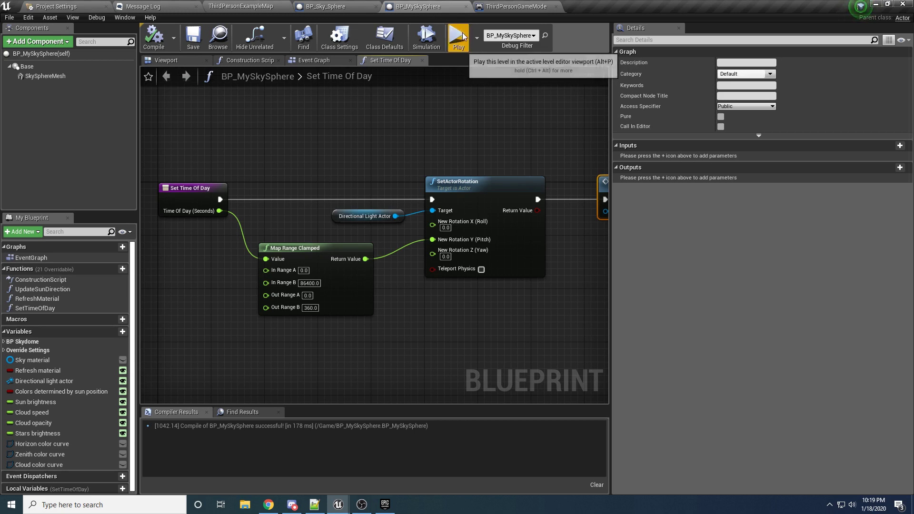
key("alt+p")
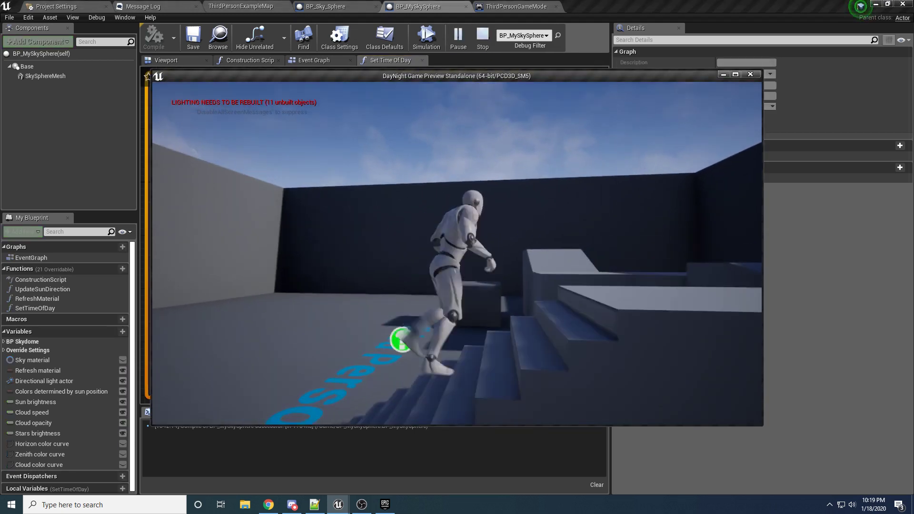
key("Escape")
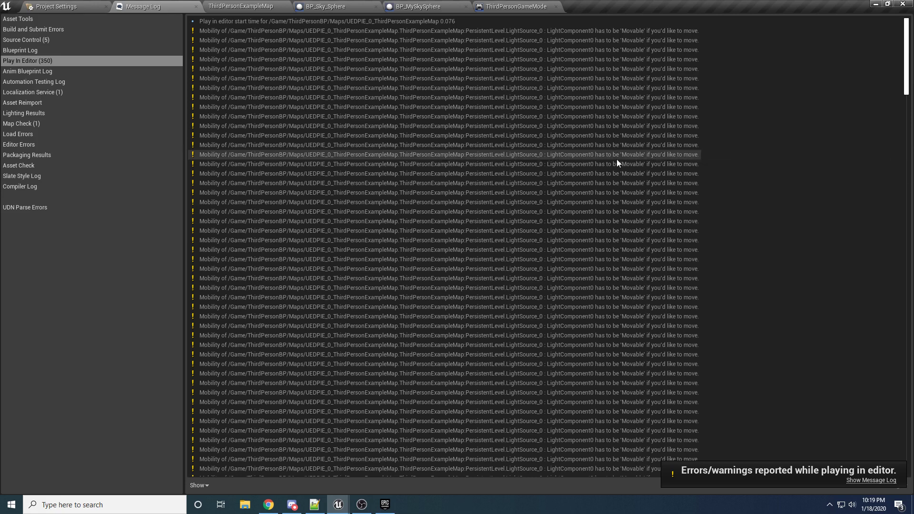
Set the mobility of the Light Source directional light in ThirdPersonExampleMap to Movable.
left_click(57, 7)
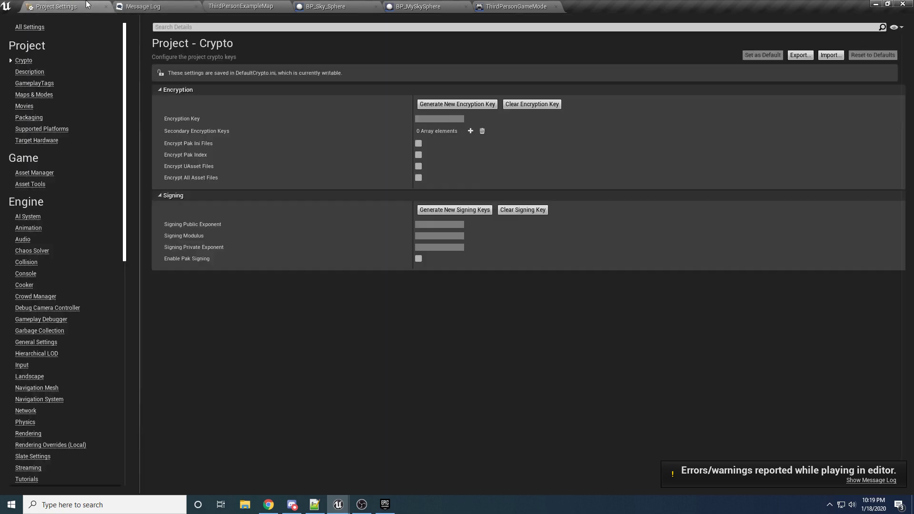
left_click(222, 4)
key("w")
right_click_drag(415, 186, 397, 195)
left_click(415, 185)
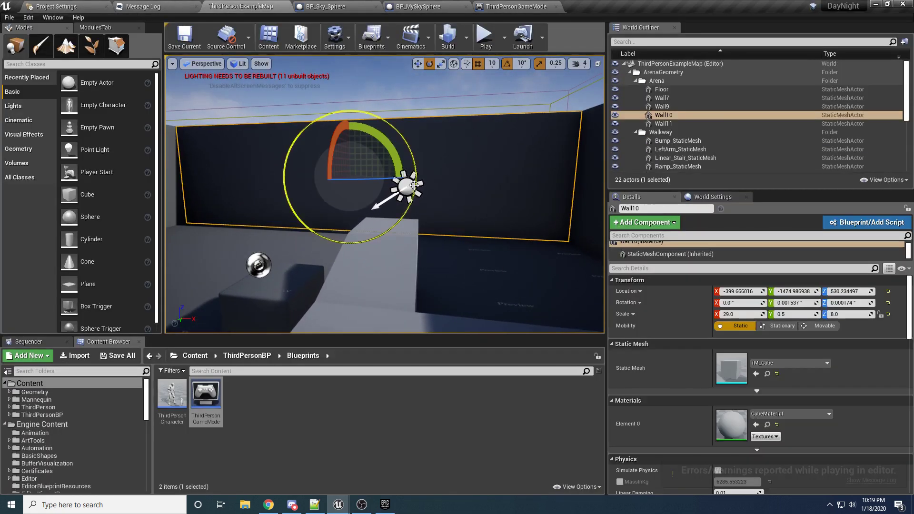
left_click(403, 186)
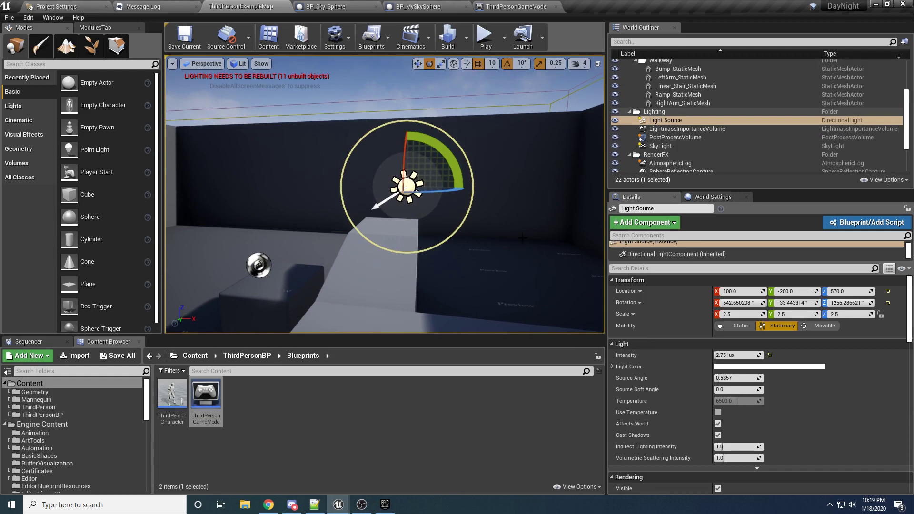
left_click(820, 326)
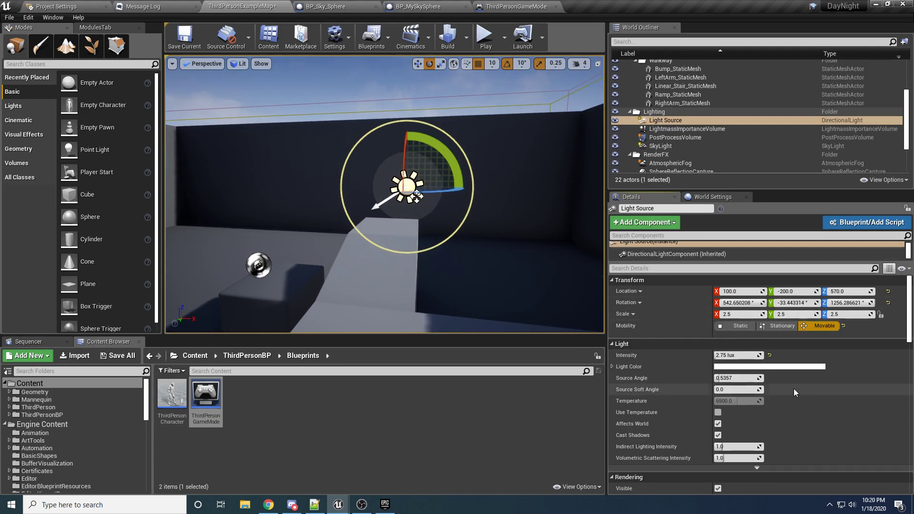
Play the level in the viewport, eject to inspect the sky and arena lighting from outside, repossess the character and stop.
left_click(484, 37)
left_click(473, 214)
key("w")
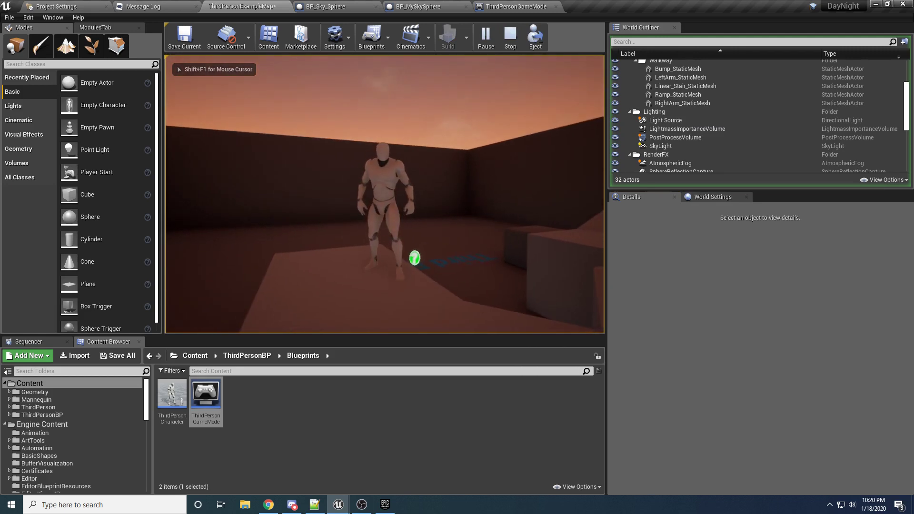
key("F8")
key("s")
right_click_drag(385, 194, 357, 291)
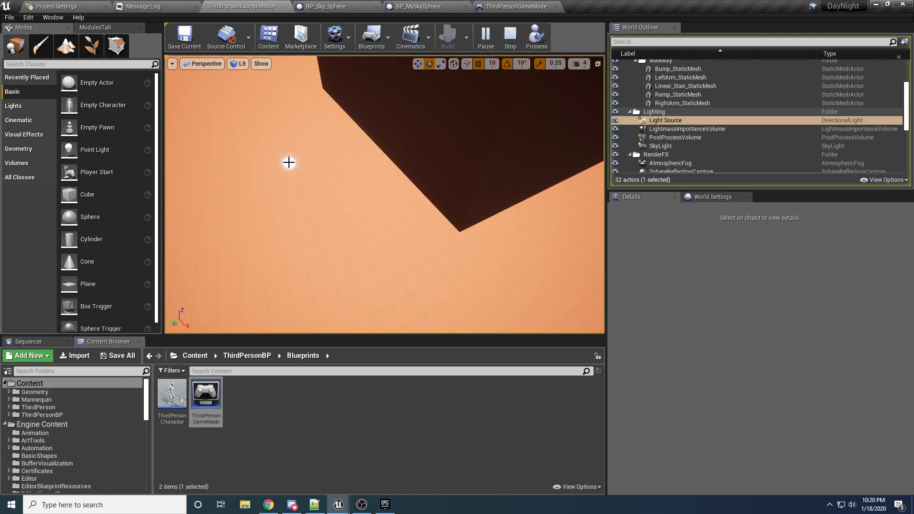
key("a")
right_click_drag(306, 200, 373, 119)
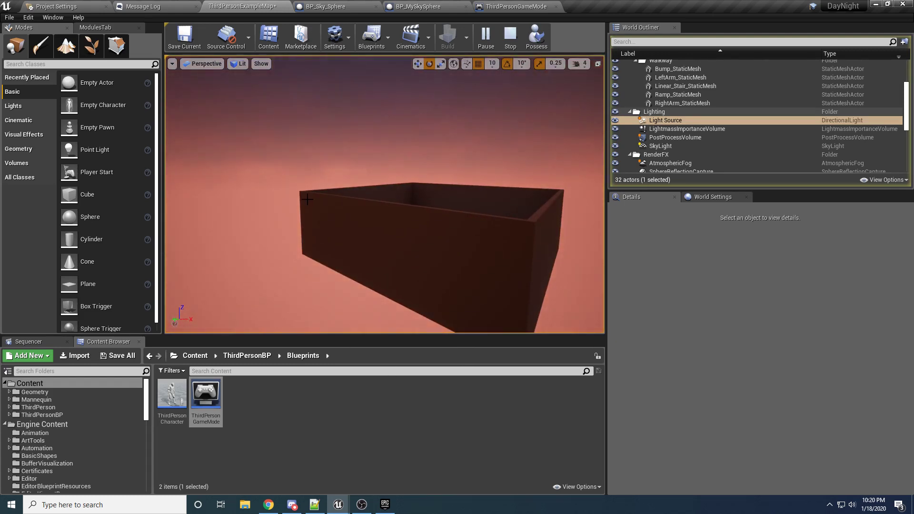
right_click_drag(307, 200, 326, 216)
key("F8")
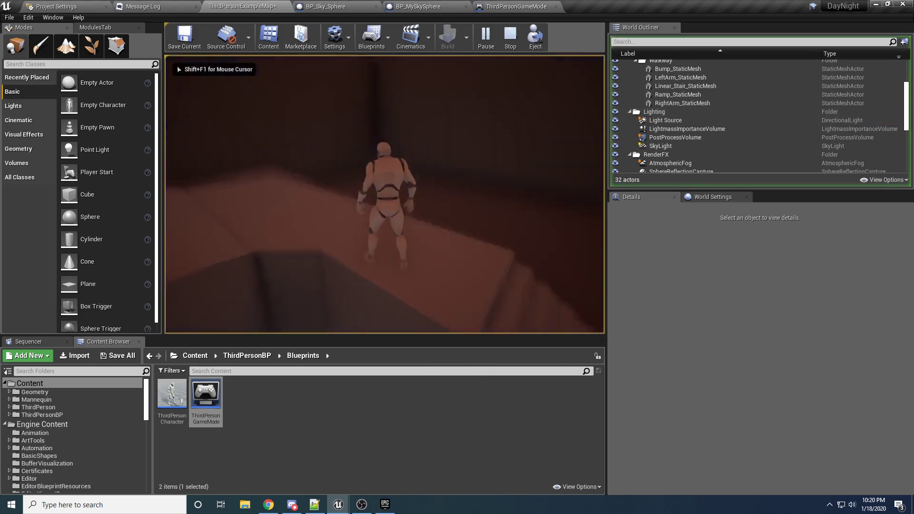
key("Escape")
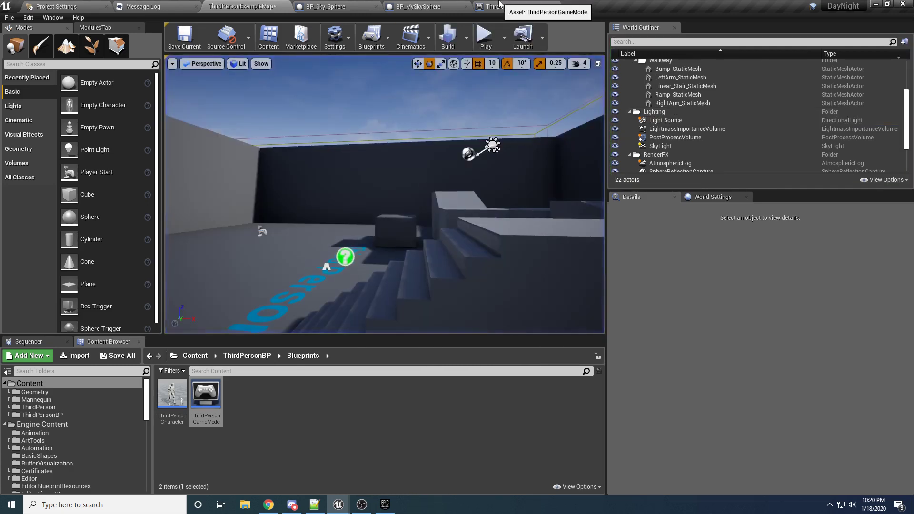
Set the default value of ThirdPersonGameMode's GameSecondsInRealSeconds variable to 10000.
left_click(499, 6)
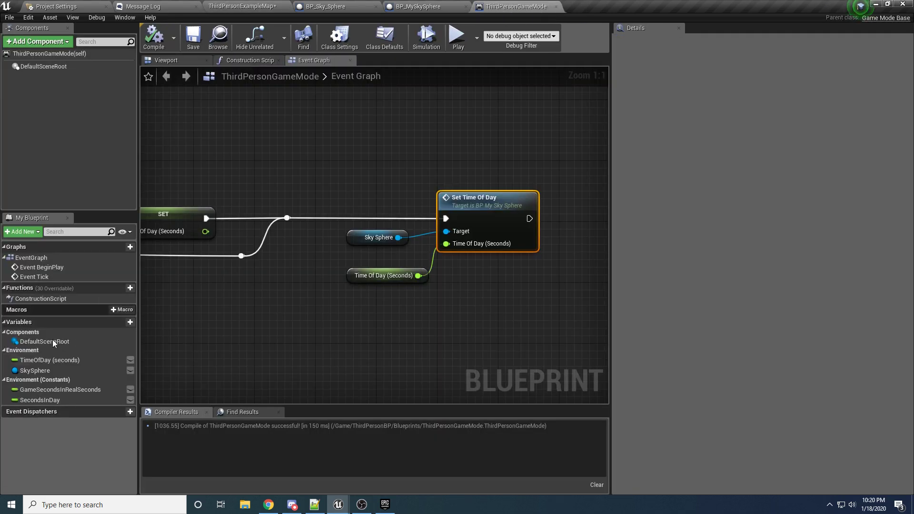
left_click(39, 360)
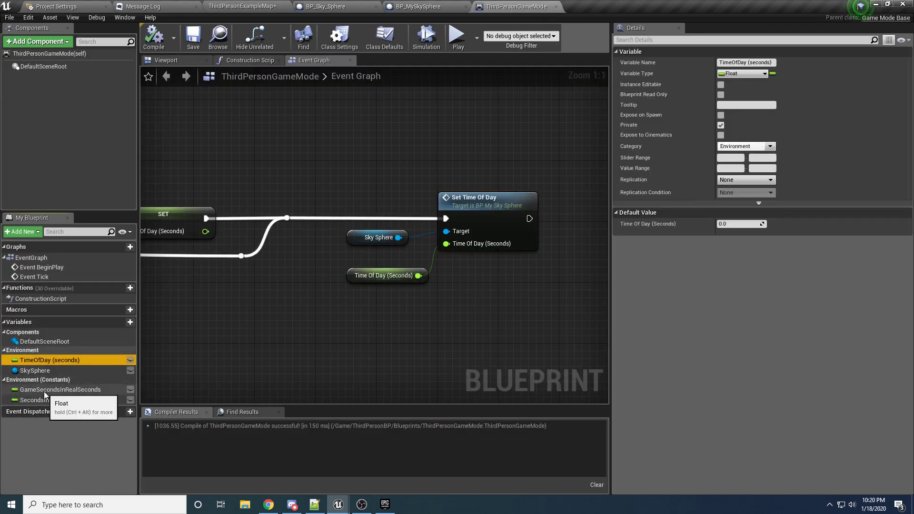
left_click(57, 390)
type("10")
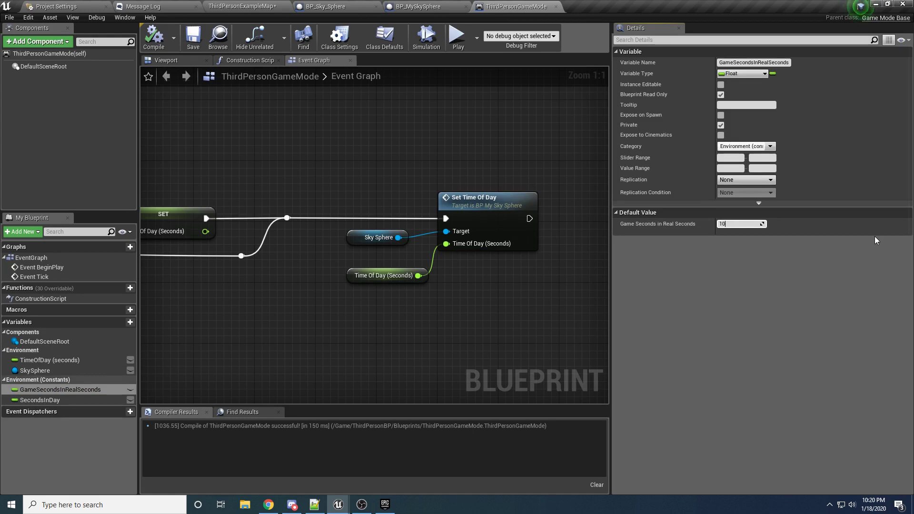
type("000")
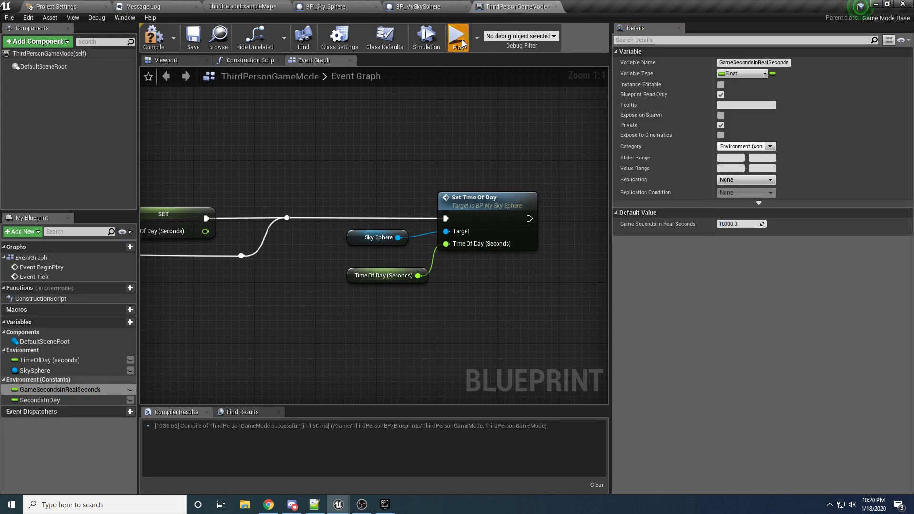
Play the game in a preview window, run and jump around the arena to watch the accelerated day-night cycle, and stop.
left_click(458, 38)
key("w")
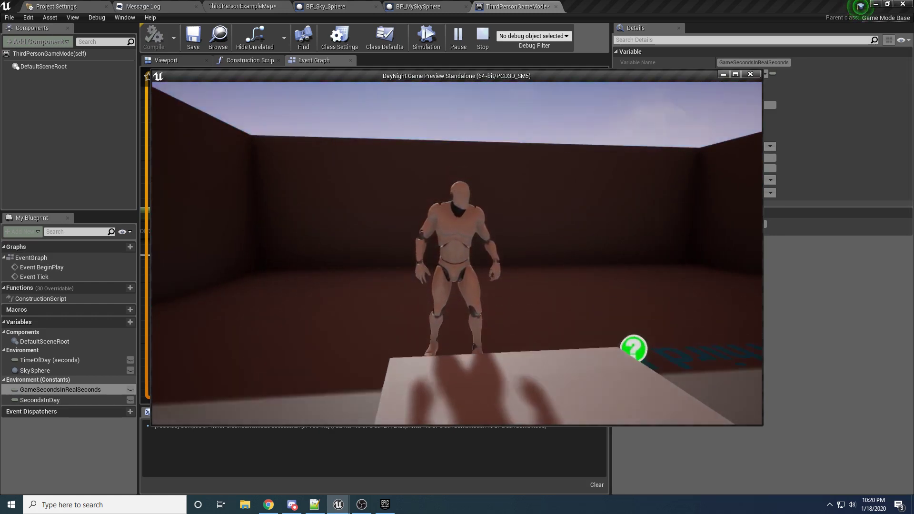
key("s")
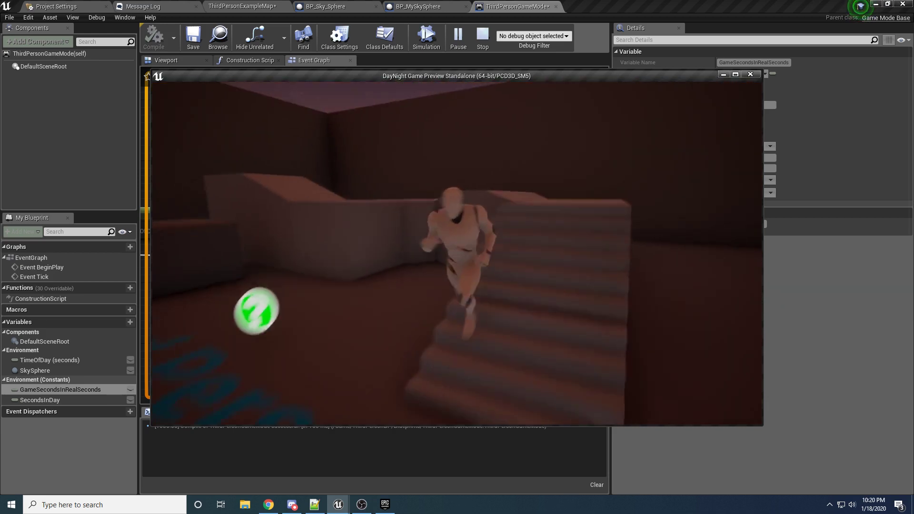
key("w")
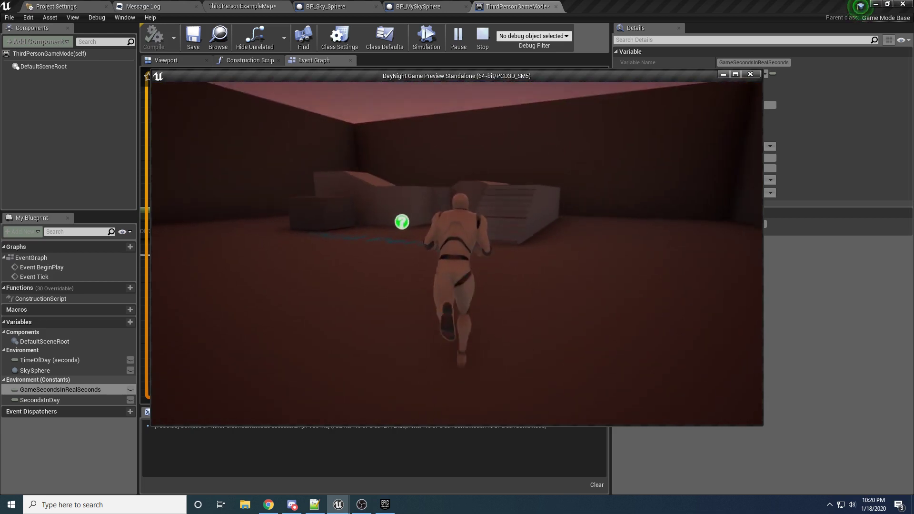
key("d")
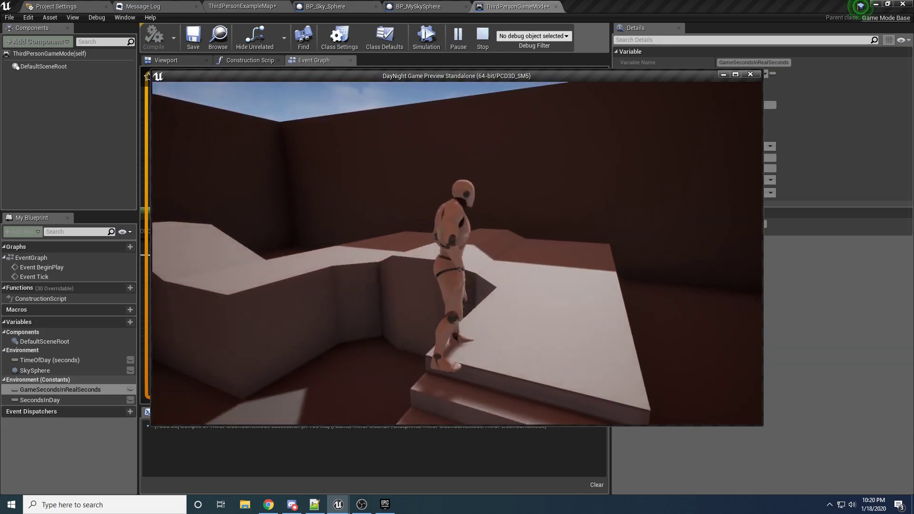
key("s")
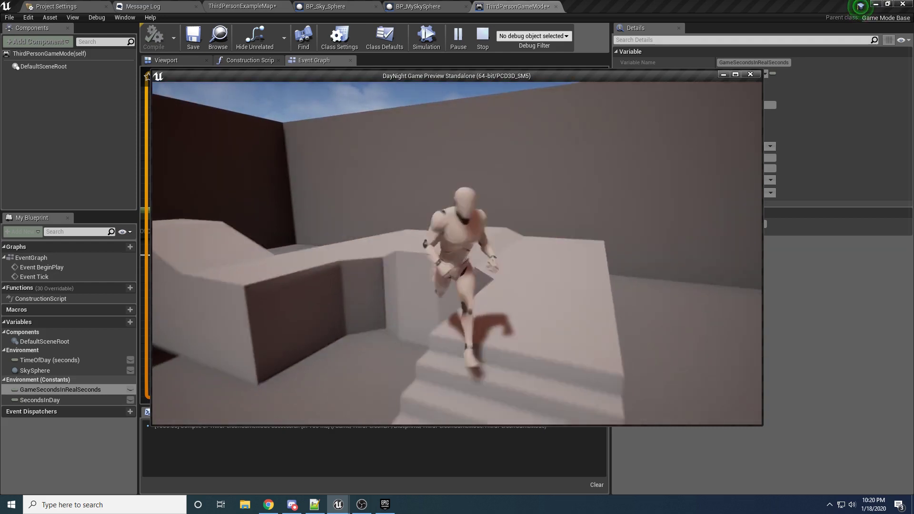
key("w")
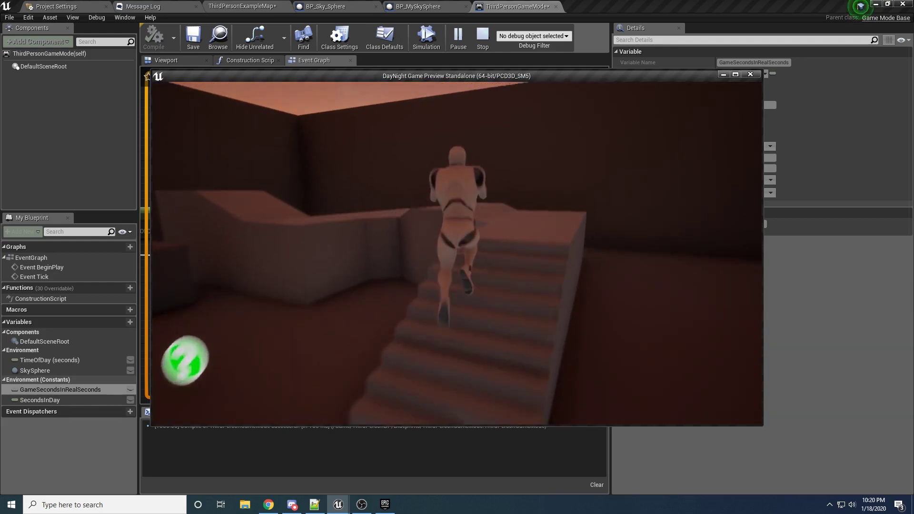
key("s")
key("space")
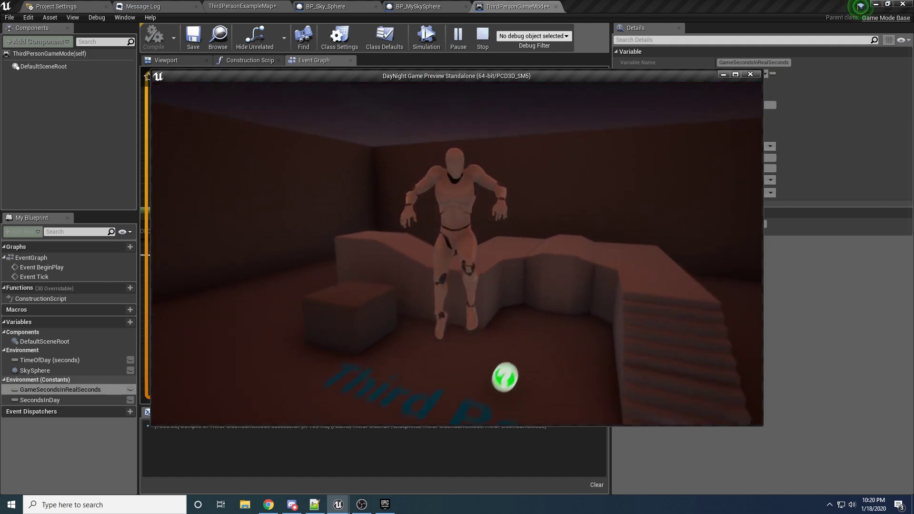
key("w")
key("space")
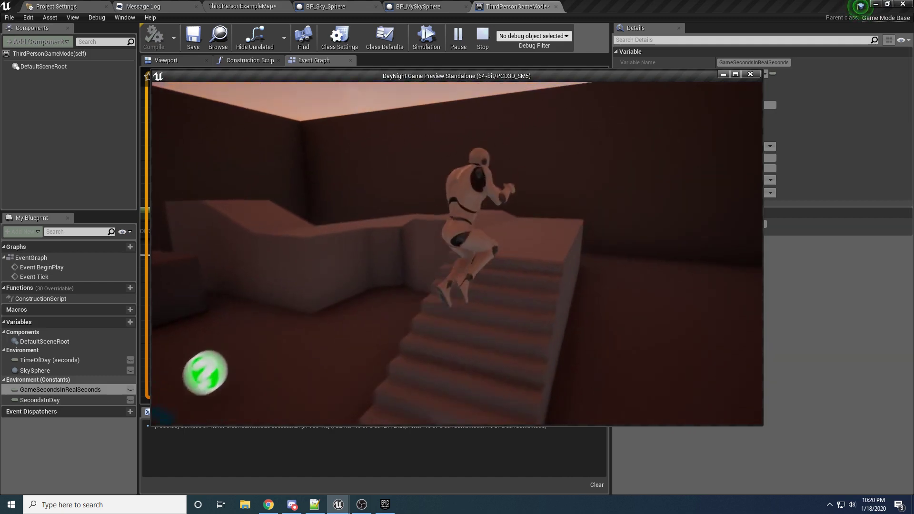
key("s")
key("w")
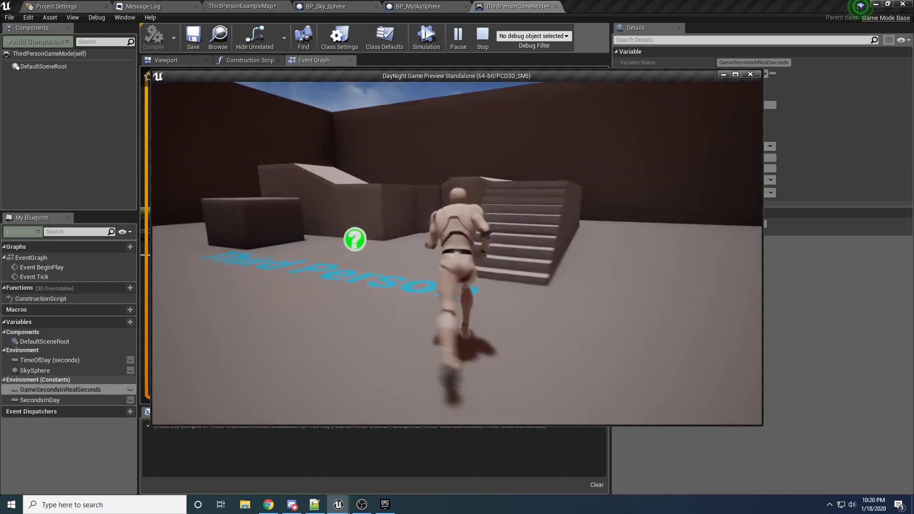
key("Escape")
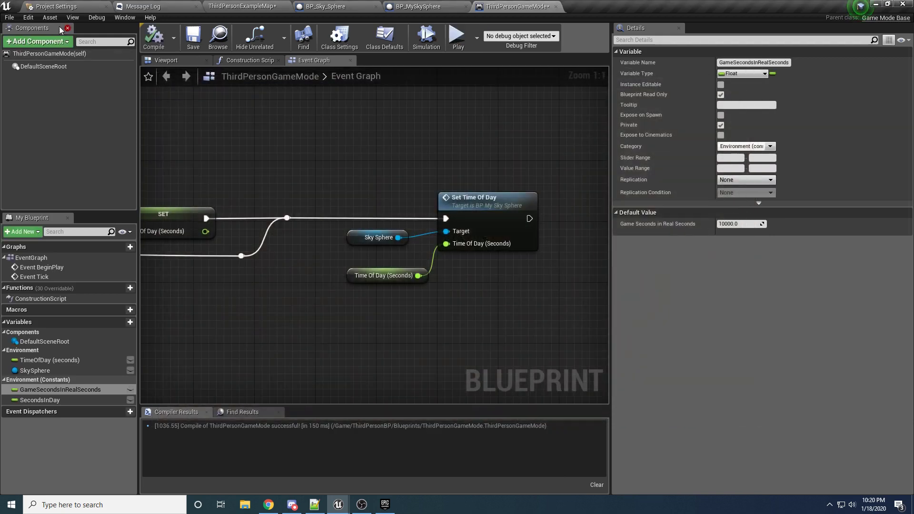
Save all project changes and open the default value of the TimeOfDay (seconds) variable.
left_click(9, 17)
left_click(52, 67)
left_click(64, 362)
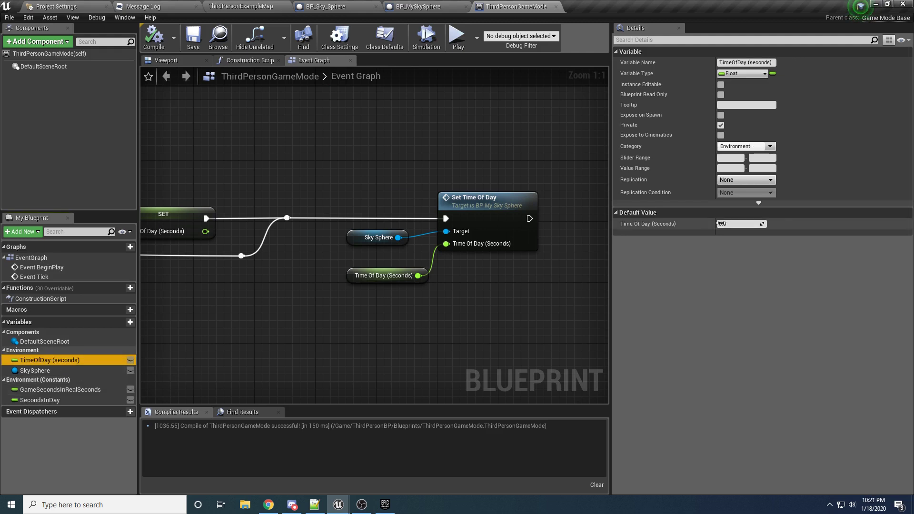
left_click(738, 224)
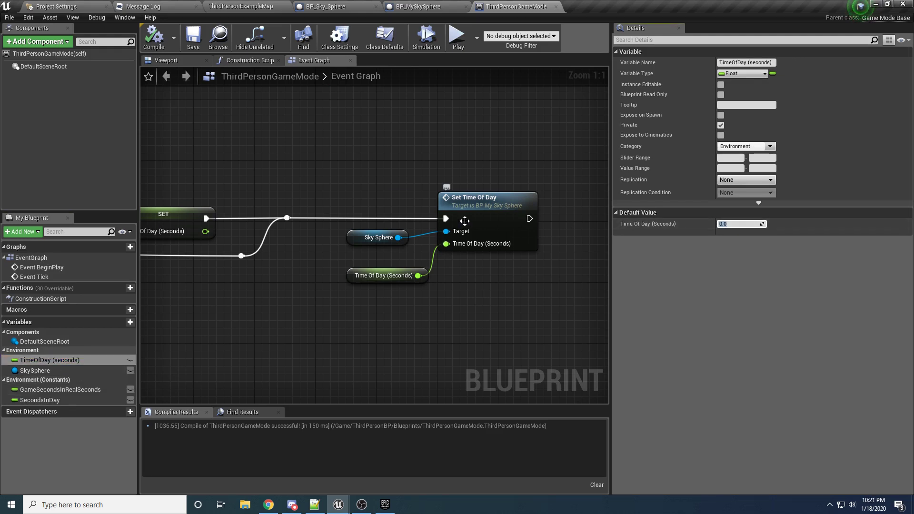
Return to ThirdPersonExampleMap and build the level, including its lighting and navigation.
left_click(390, 6)
left_click(227, 6)
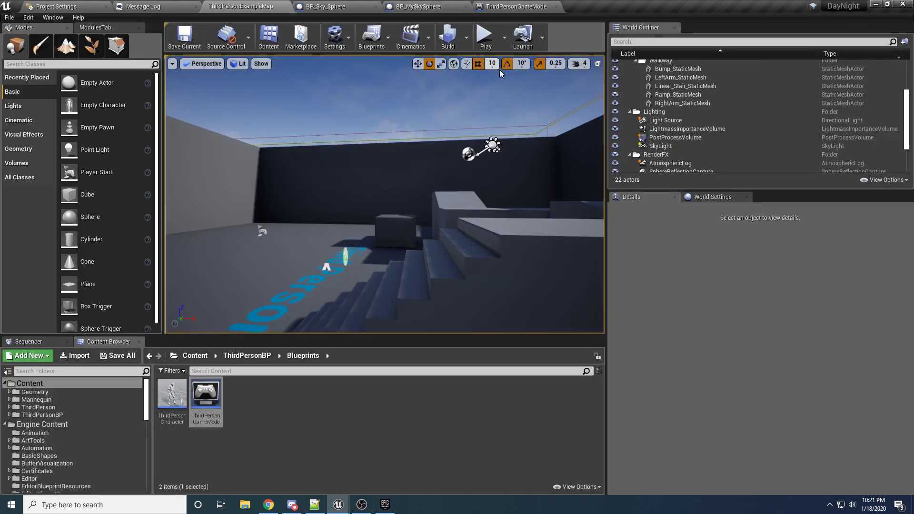
left_click(450, 39)
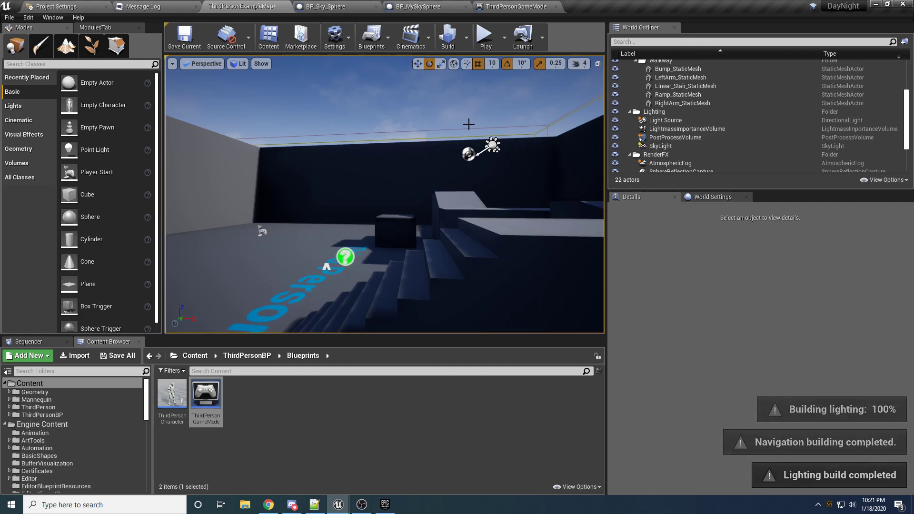
Play the rebuilt level in the viewport, run the character to the stairs while checking the changing light, and stop.
key("s")
right_click_drag(460, 123, 533, 118)
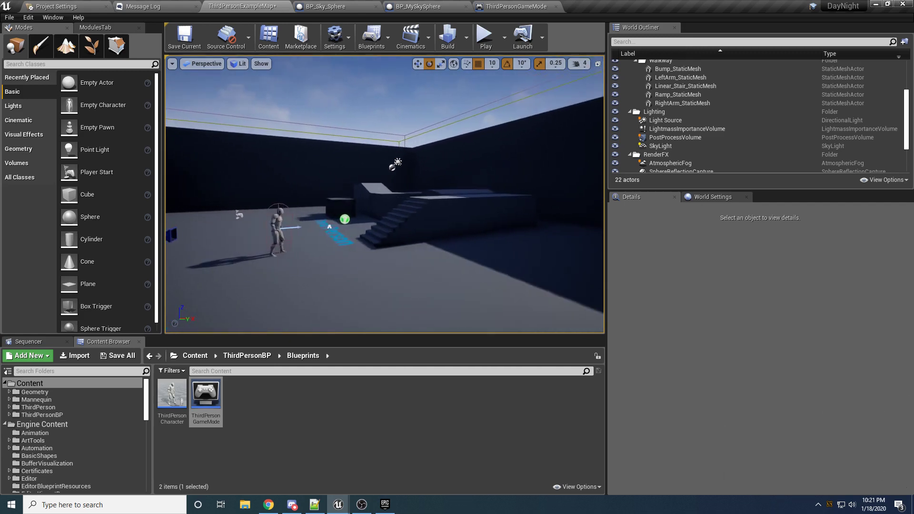
left_click(484, 37)
key("w")
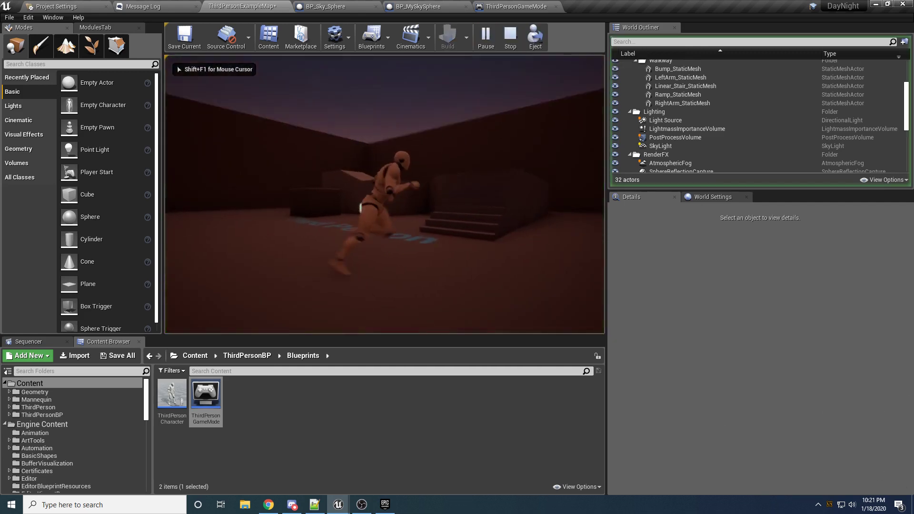
key("d")
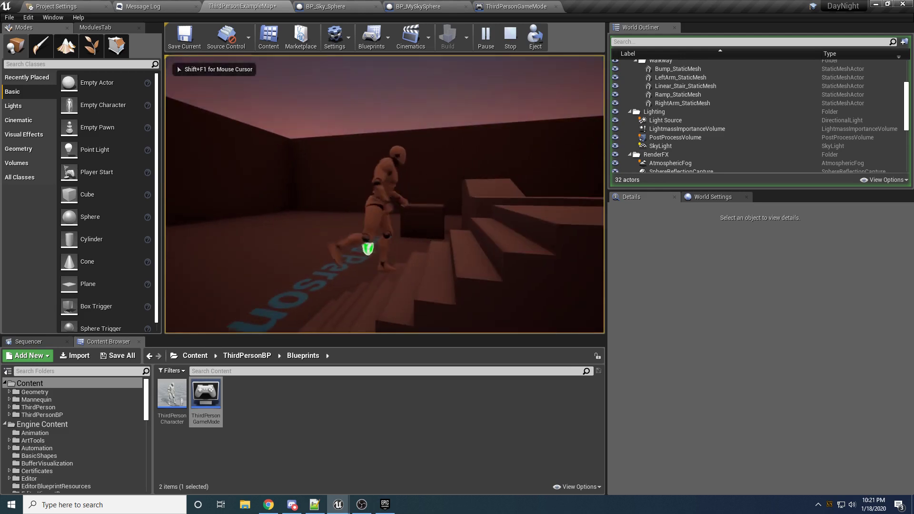
key("w")
key("Escape")
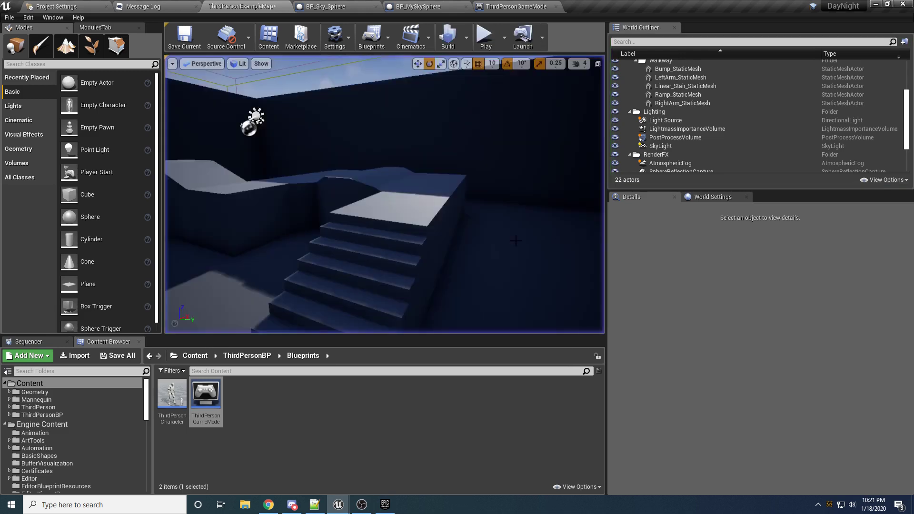
Play the level in the viewport in repeated short runs, checking the sky and arena lighting at the start time.
key("s")
right_click_drag(516, 241, 378, 252)
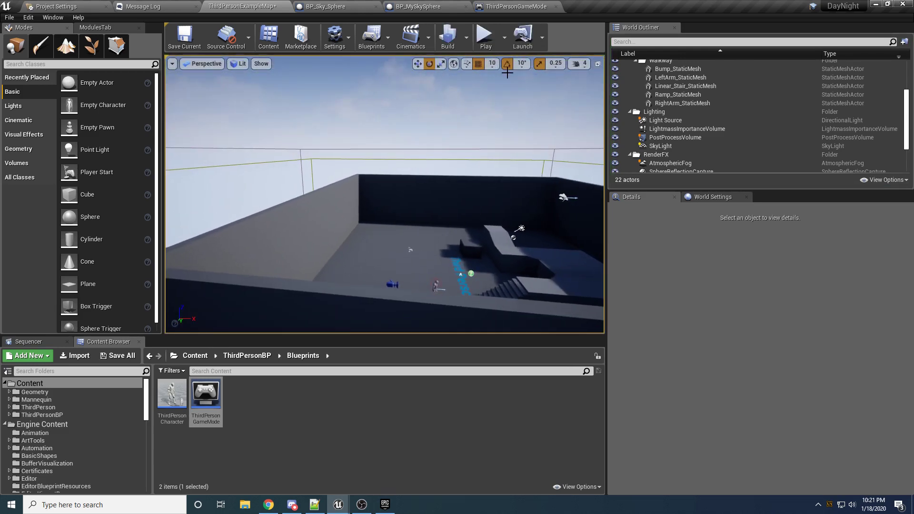
left_click(485, 37)
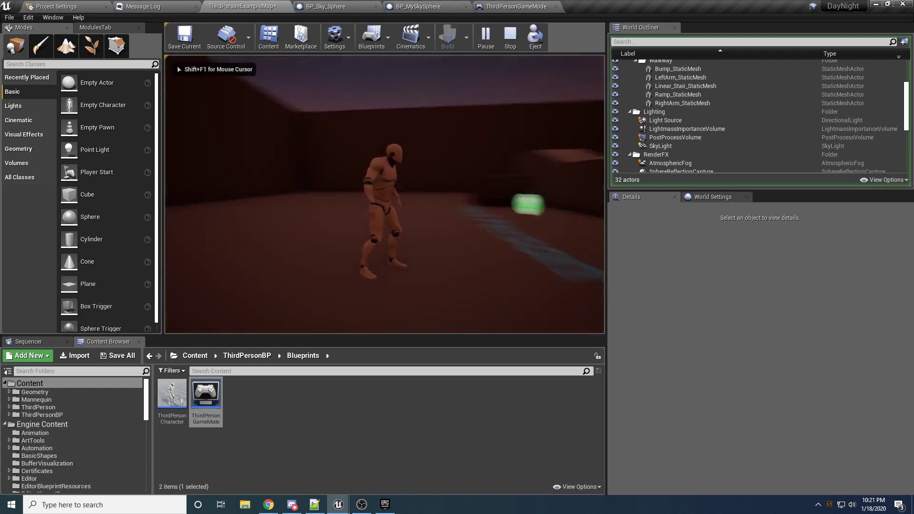
key("Escape")
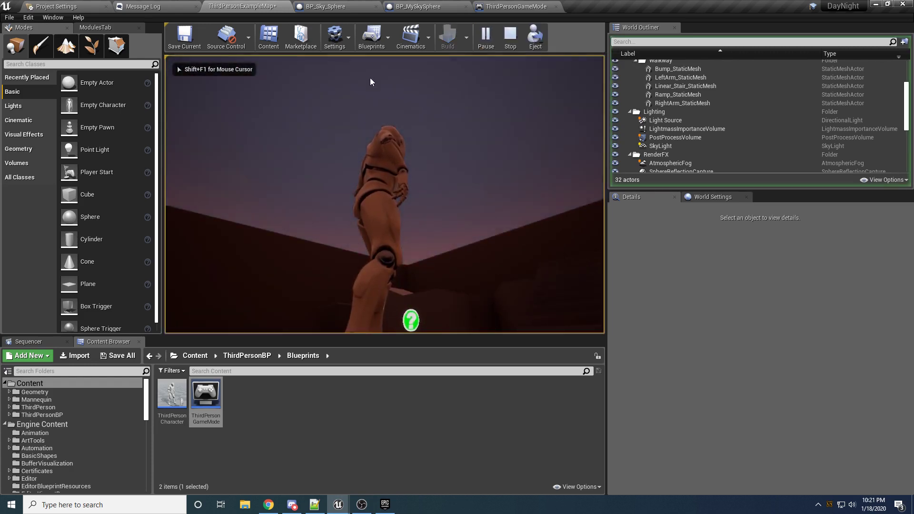
key("Escape")
left_click(484, 37)
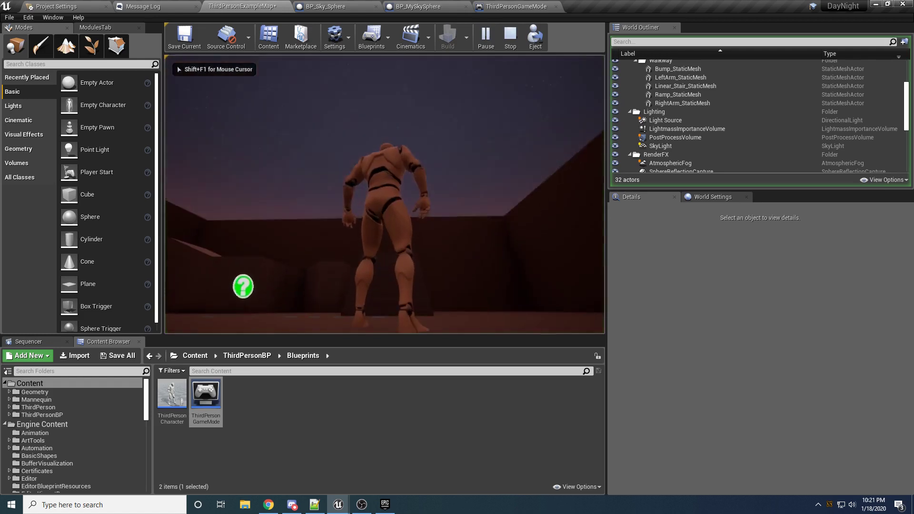
key("Escape")
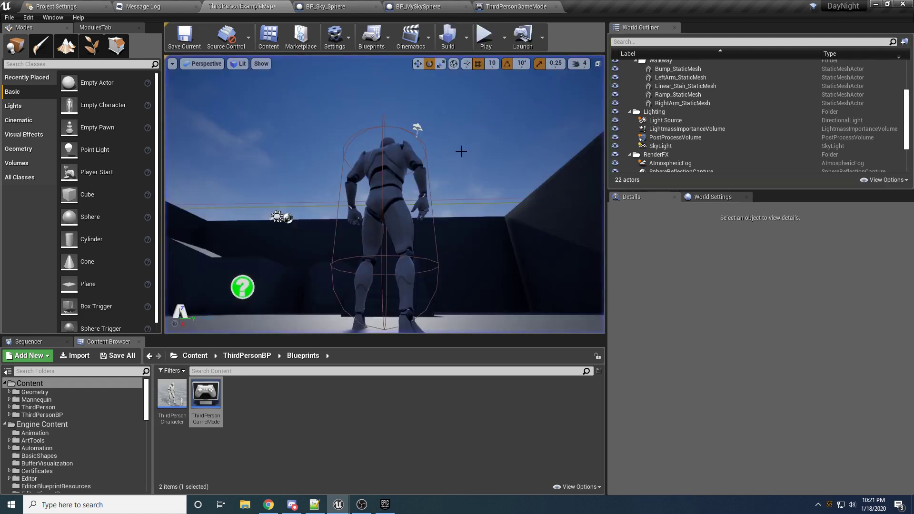
right_click_drag(461, 151, 360, 150)
key("w")
key("s")
right_click_drag(418, 138, 414, 164)
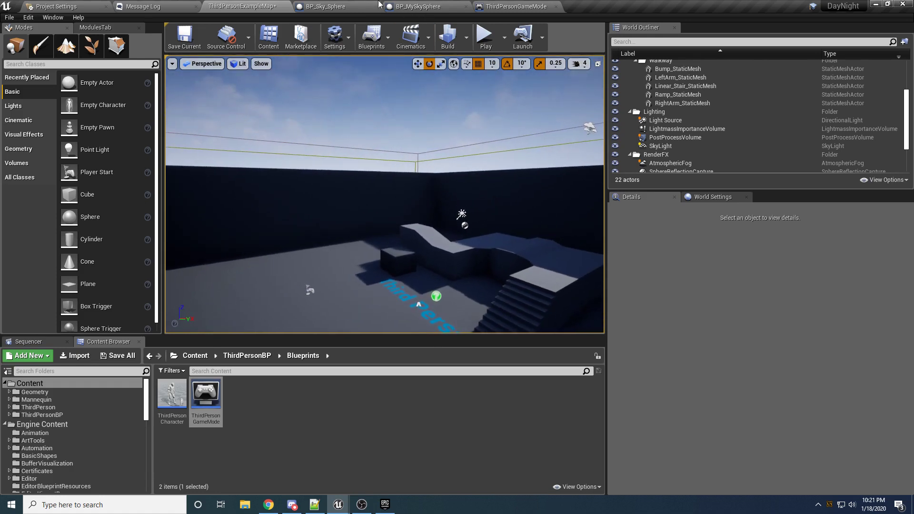
In BP_MySkySphere's Set Time Of Day function, set Map Range Clamped's Out Range A to 90 and Out Range B to 450.
left_click(418, 6)
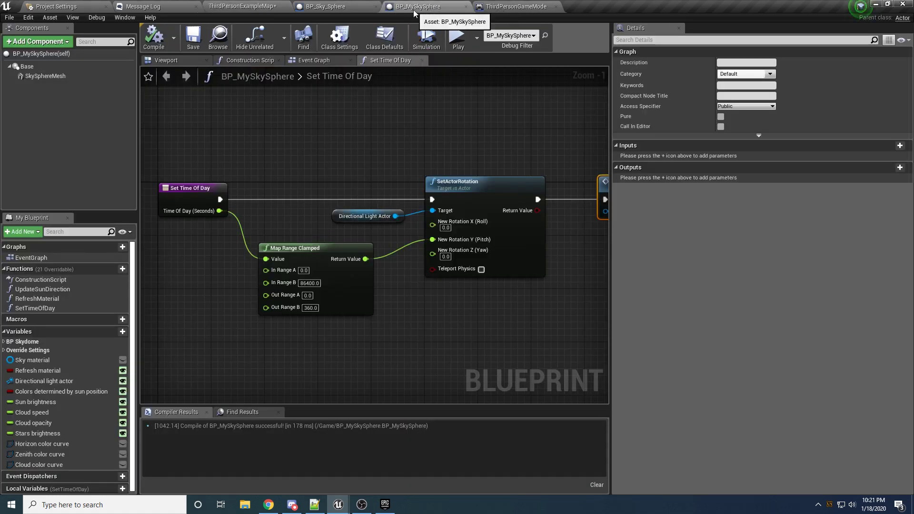
scroll(324, 292, "up", 1)
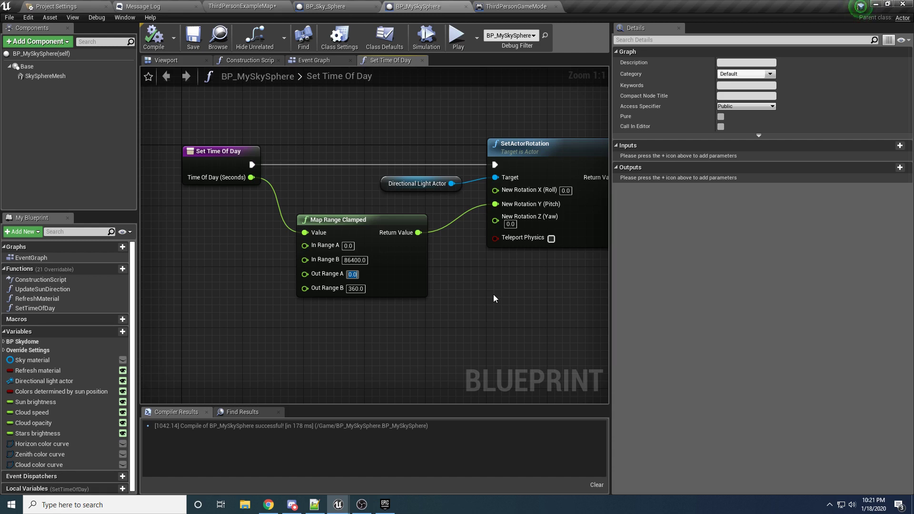
type("90")
key("Return")
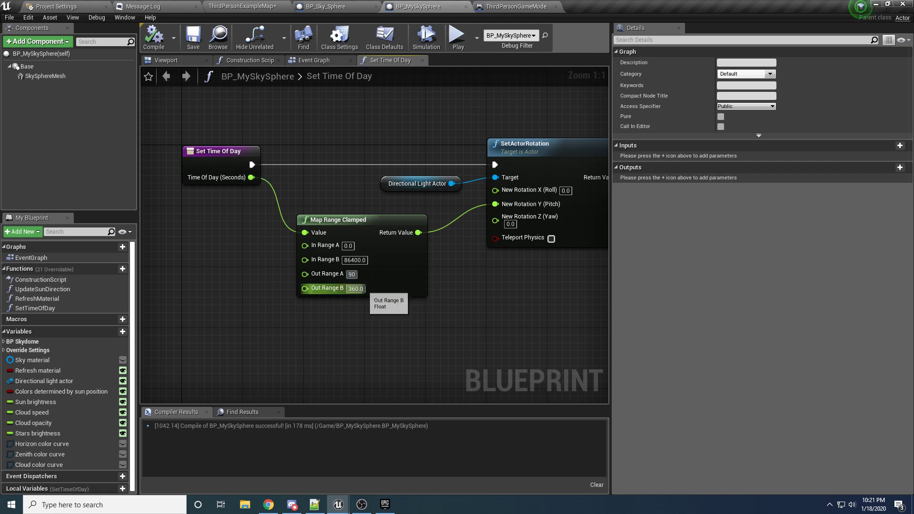
left_click(365, 288)
type("450")
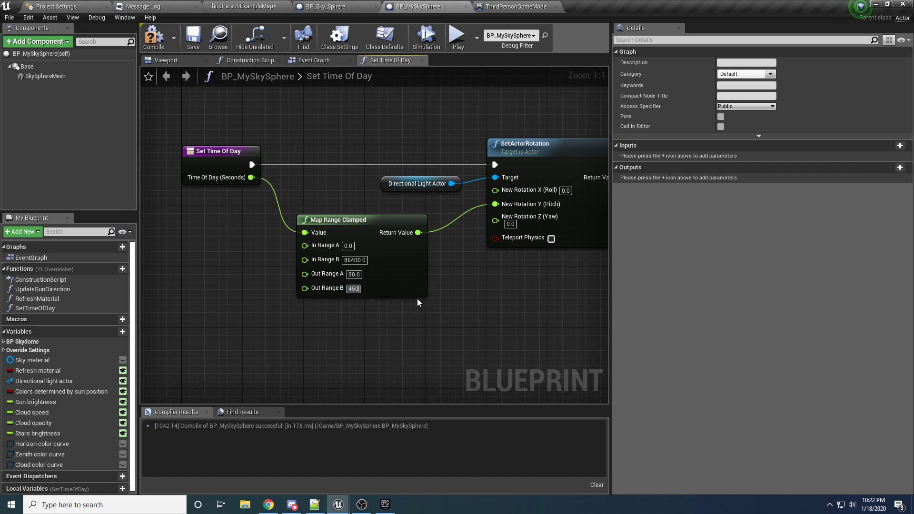
key("Return")
Play the game in a preview window, run the character onto the stairs while watching the shifted day-night cycle, and stop.
left_click(458, 47)
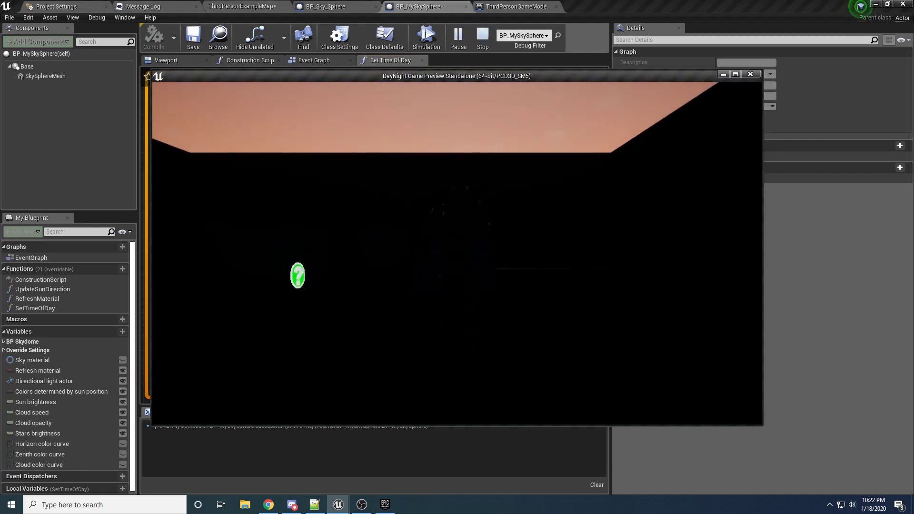
key("s")
key("w")
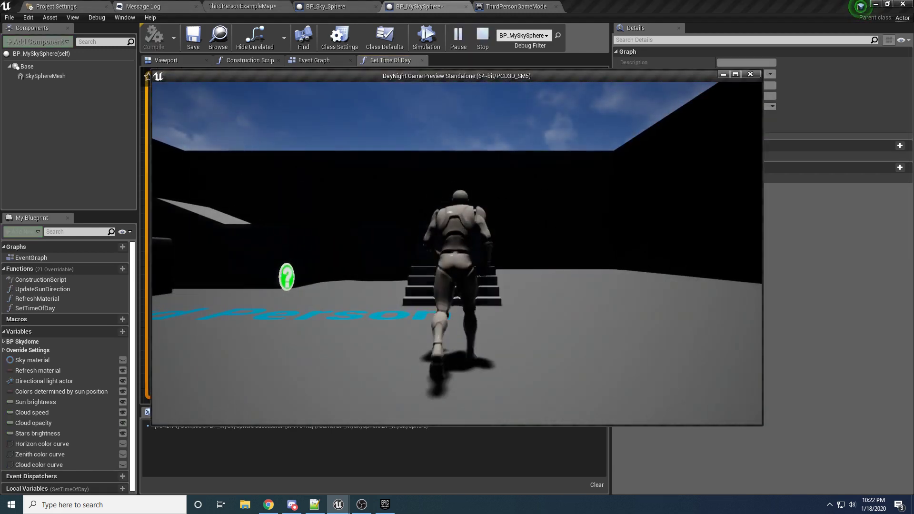
key("a")
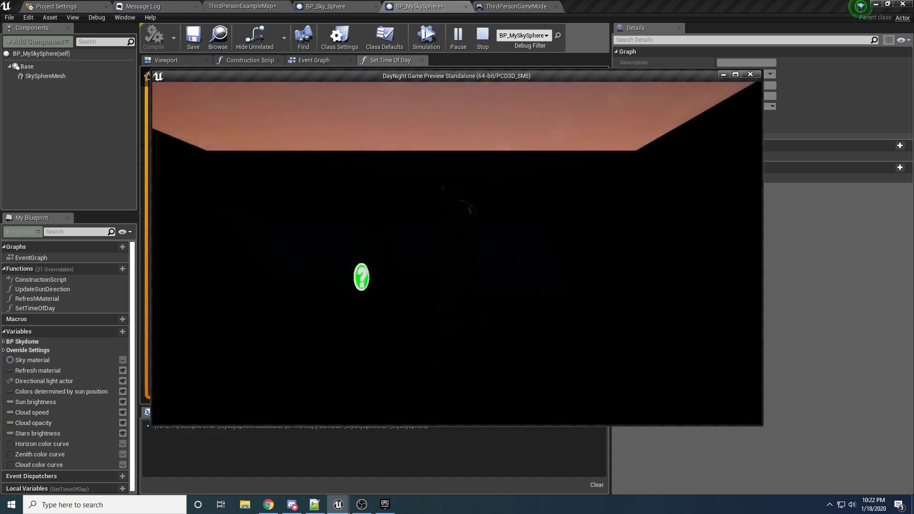
key("w")
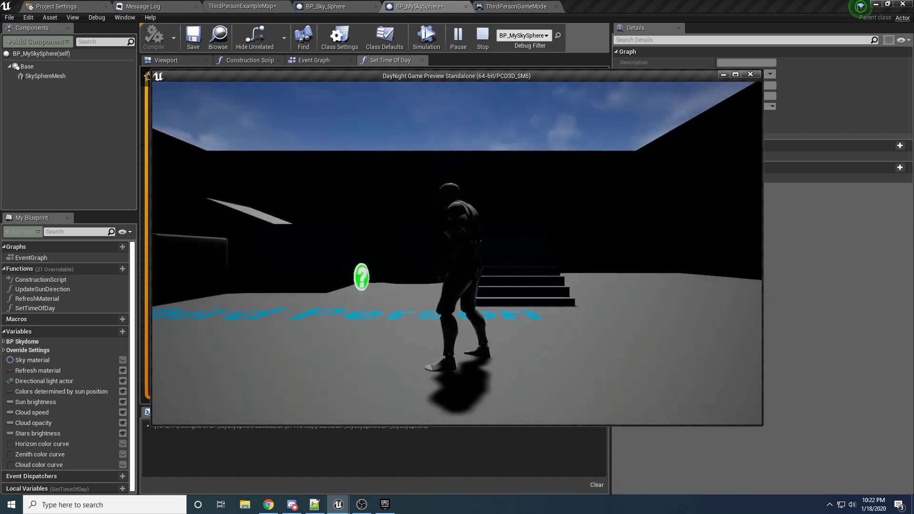
key("w")
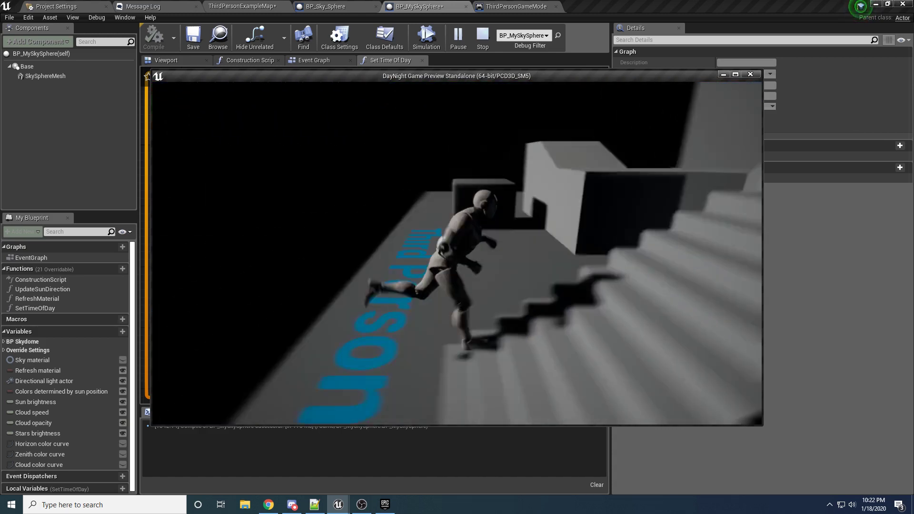
key("Escape")
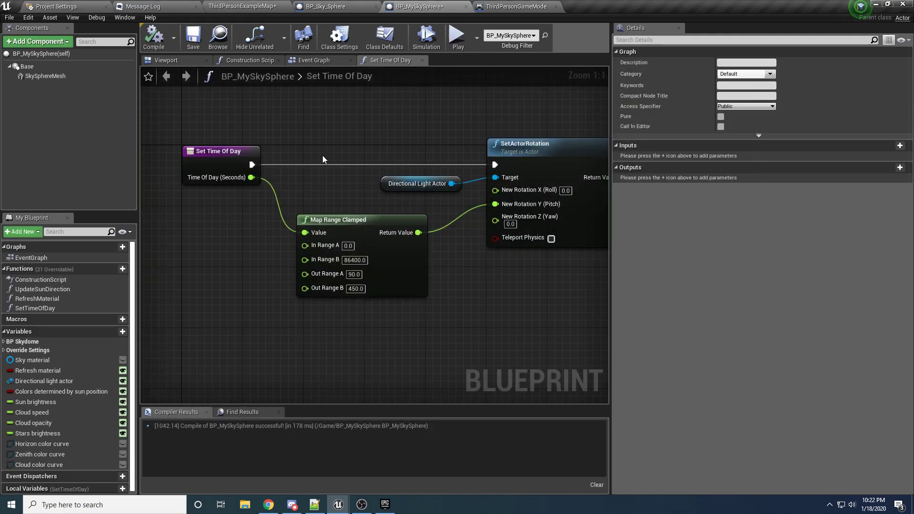
Compile and save BP_MySkySphere, and save all project changes.
right_click_drag(327, 120, 309, 120)
left_click(155, 38)
left_click(193, 38)
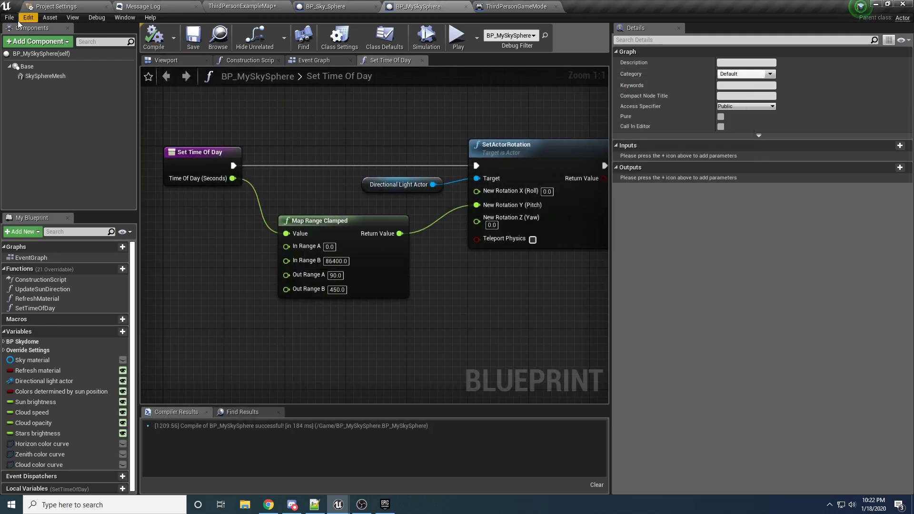
left_click(10, 18)
left_click(26, 71)
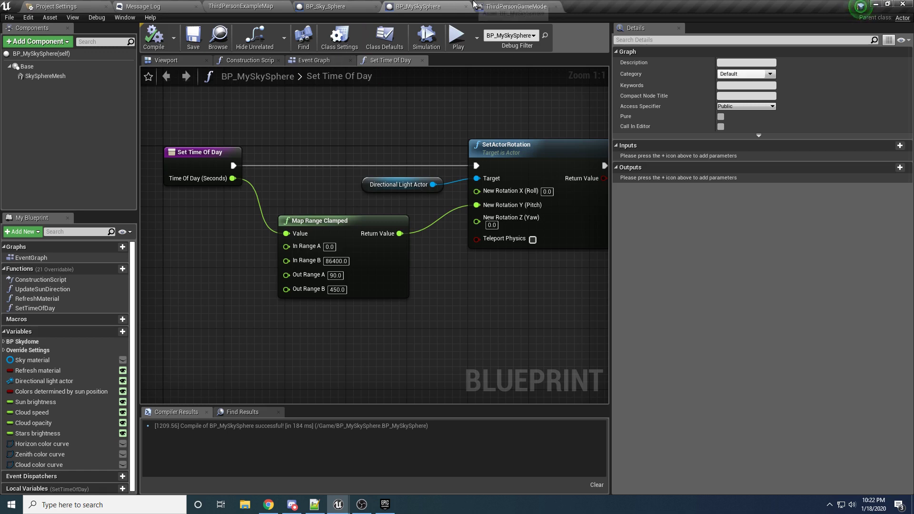
Try a default of 43000 for ThirdPersonGameMode's TimeOfDay (seconds) variable in a short preview run.
left_click(518, 7)
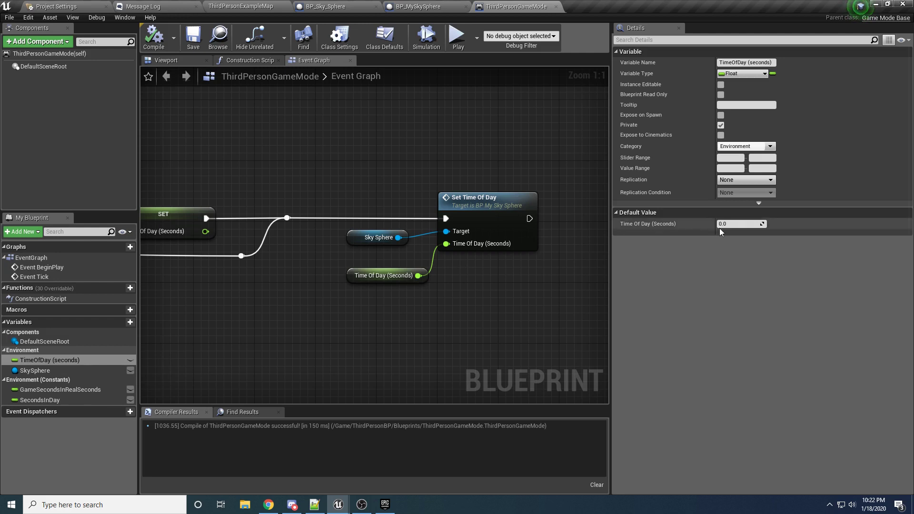
left_click(733, 225)
type("43000")
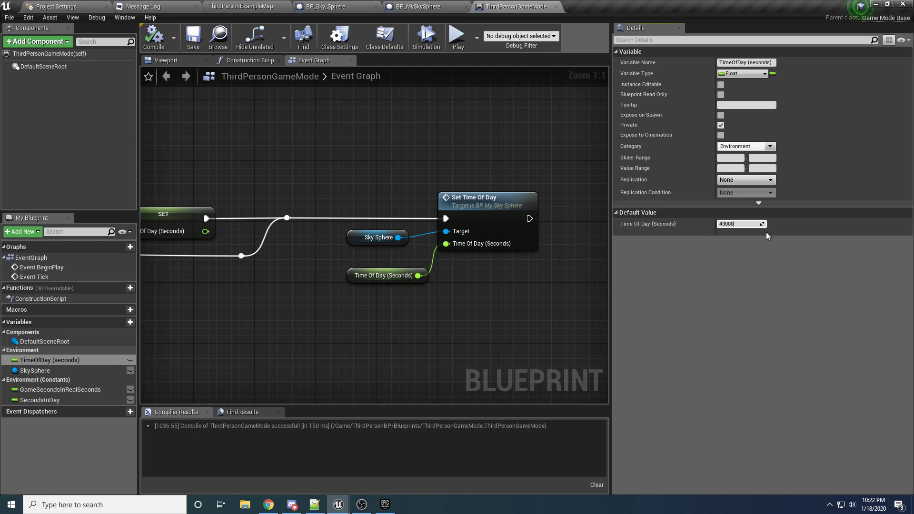
key("Return")
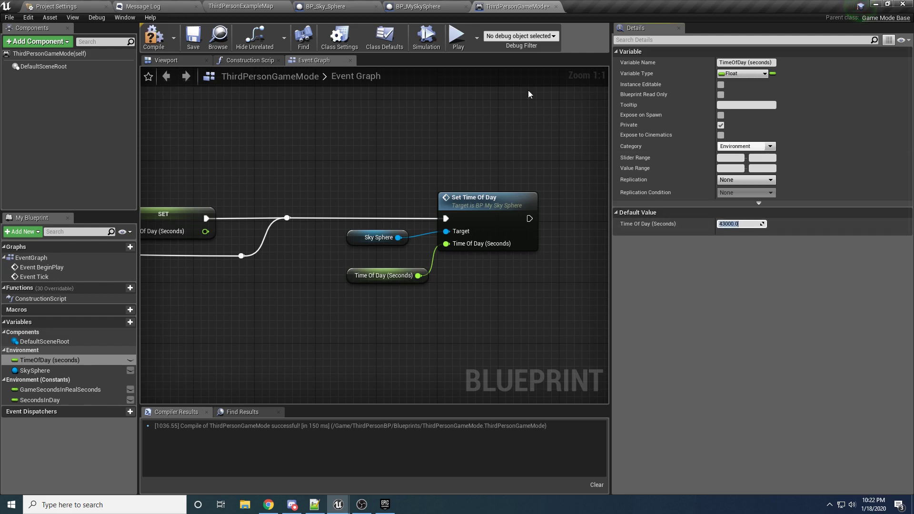
left_click(458, 39)
key("w")
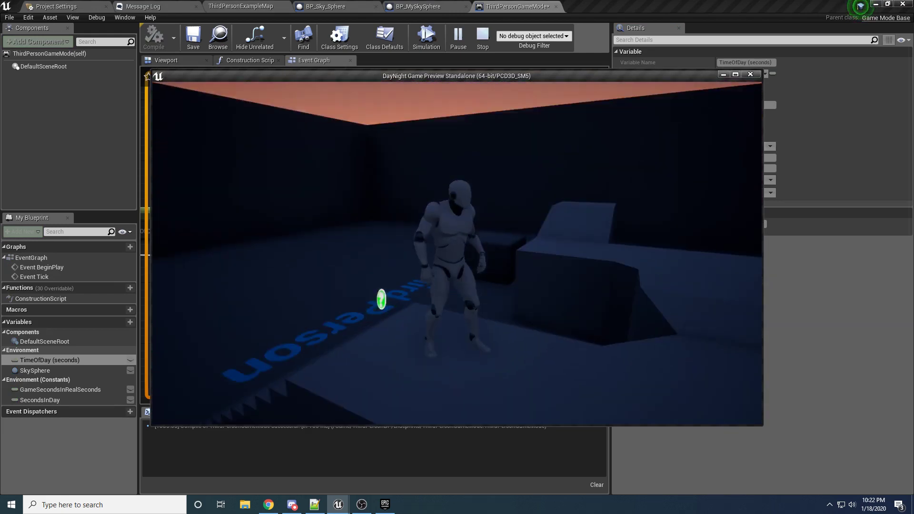
key("Escape")
Set the TimeOfDay (seconds) default back to 0 and check the day-night cycle in a preview run.
left_click(741, 224)
type("0")
key("Return")
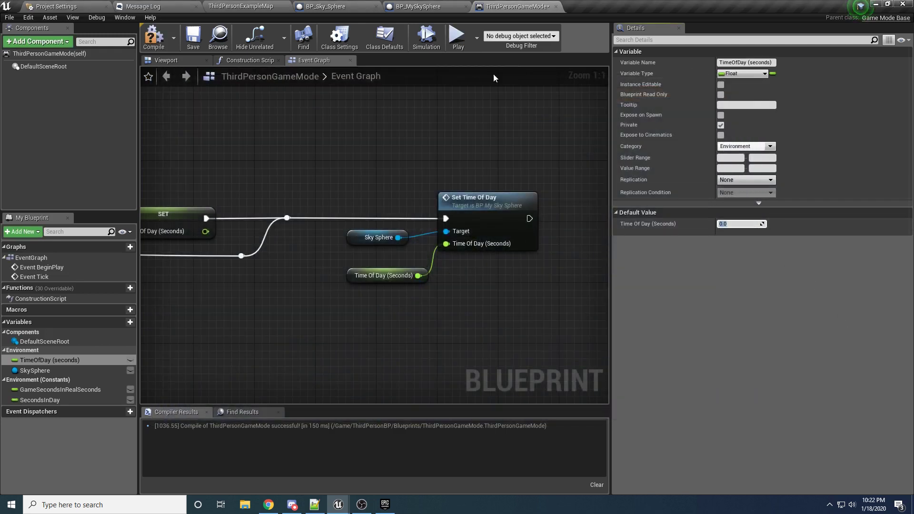
left_click(457, 36)
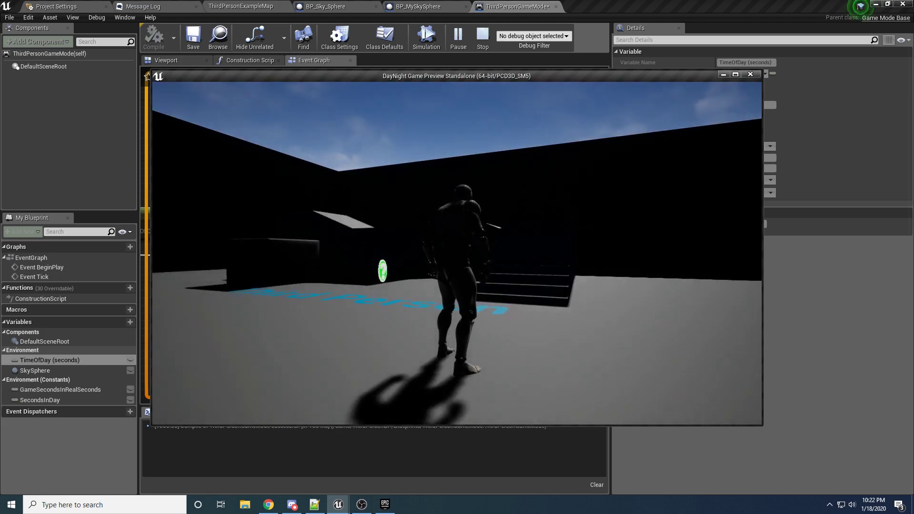
key("w")
key("w")
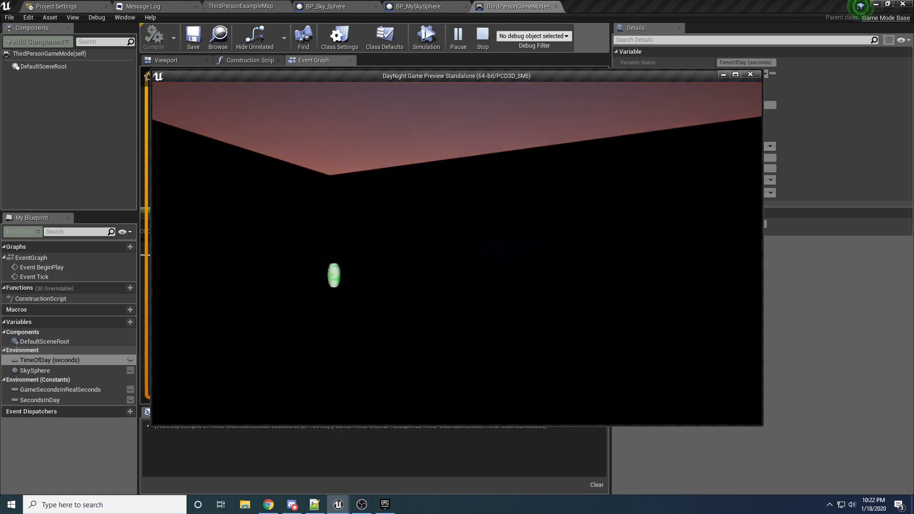
key("Escape")
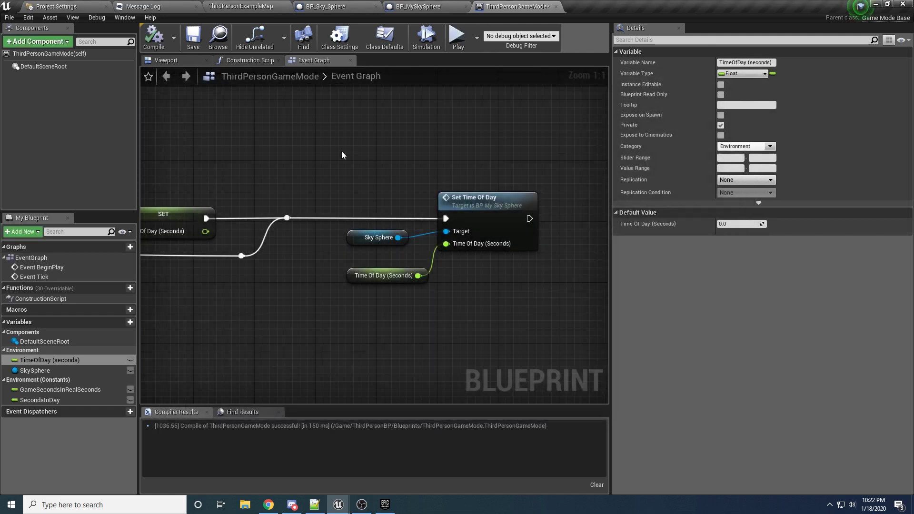
Return to ThirdPersonExampleMap, select the SkyLight, and examine the sun and the arena lighting from several viewpoints.
left_click(207, 6)
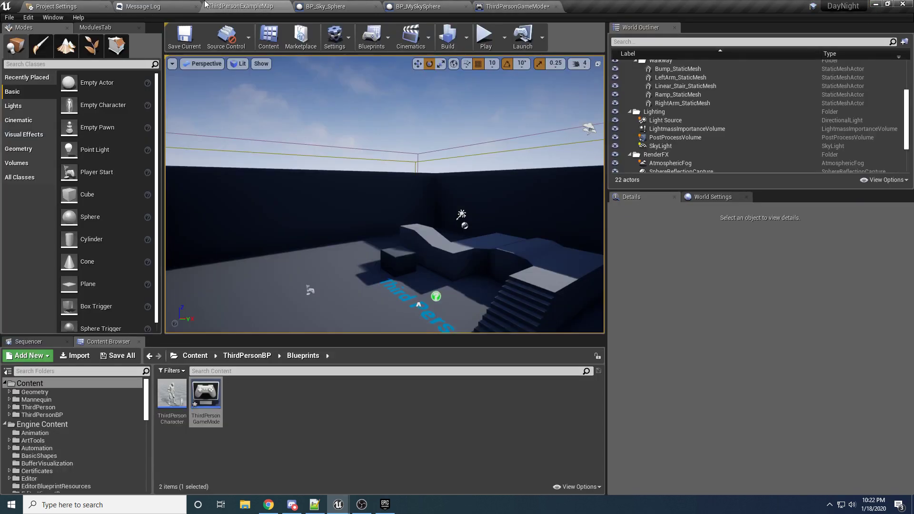
mouse_move(354, 159)
right_mouse_down()
mouse_move(381, 152)
mouse_move(354, 159)
right_mouse_up()
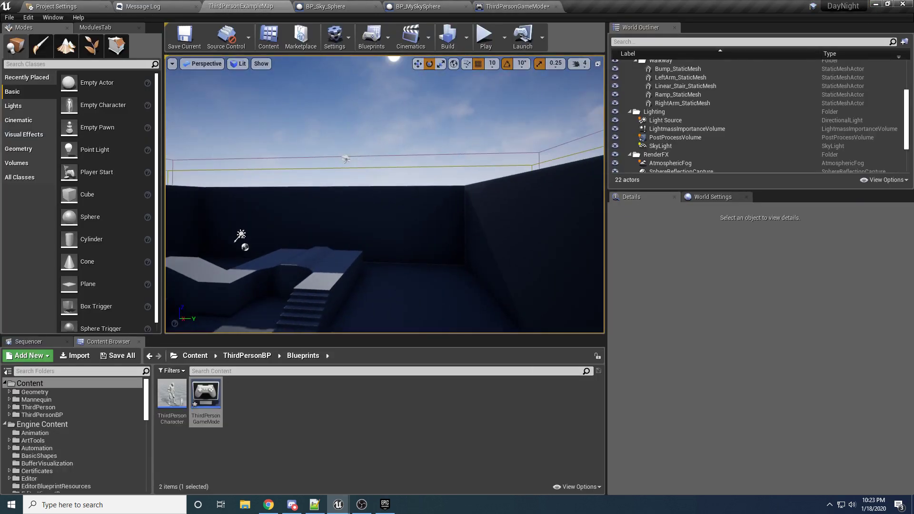
left_click(346, 159)
left_click(663, 147)
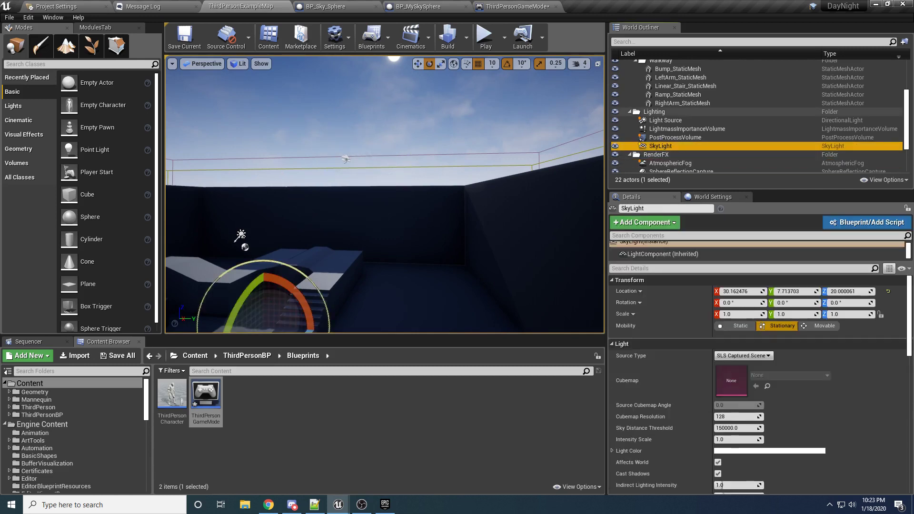
right_click_drag(428, 181, 361, 252)
key("s")
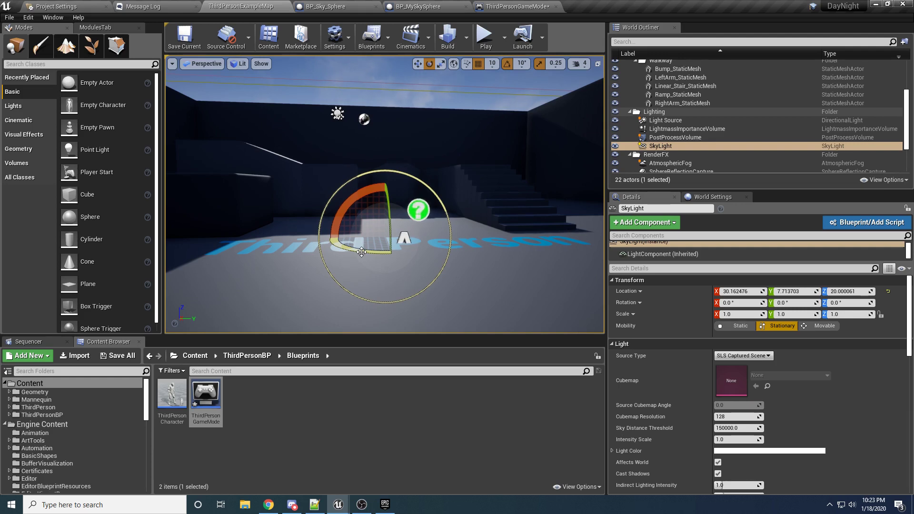
right_click_drag(351, 248, 345, 200)
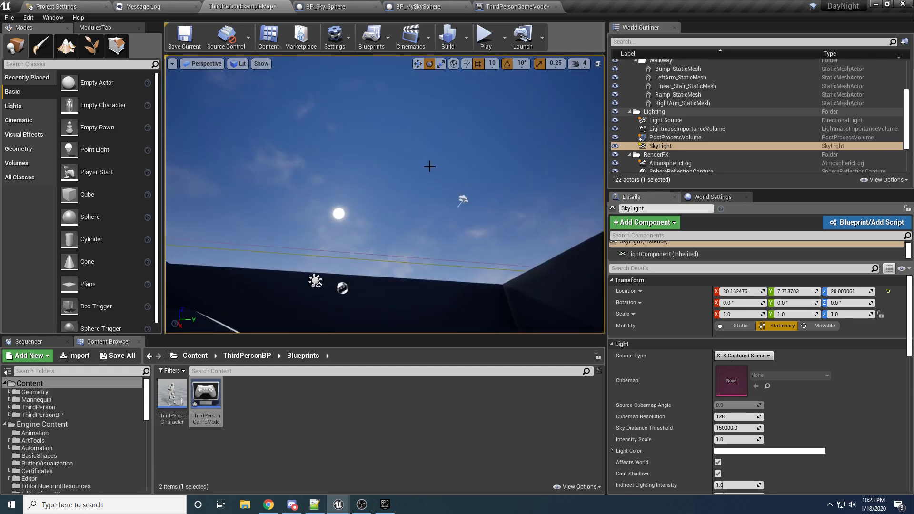
right_click_drag(429, 166, 440, 200)
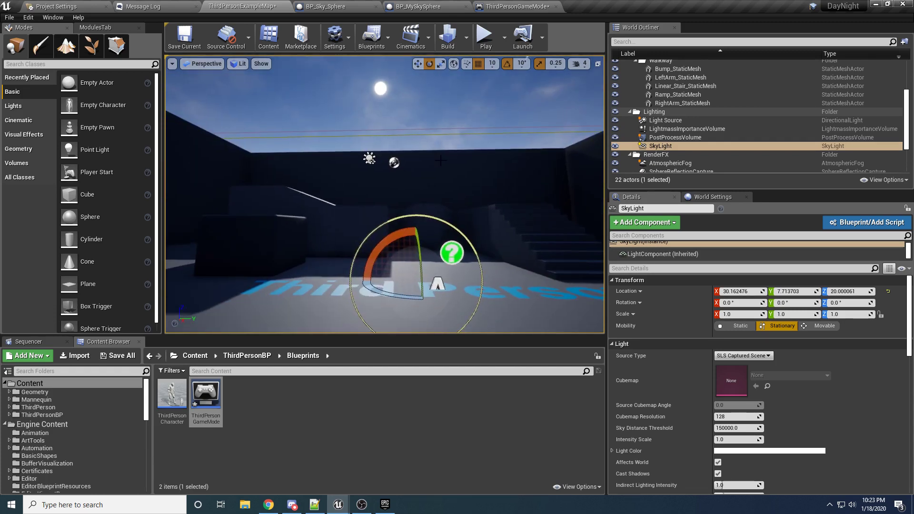
right_click_drag(441, 160, 441, 124)
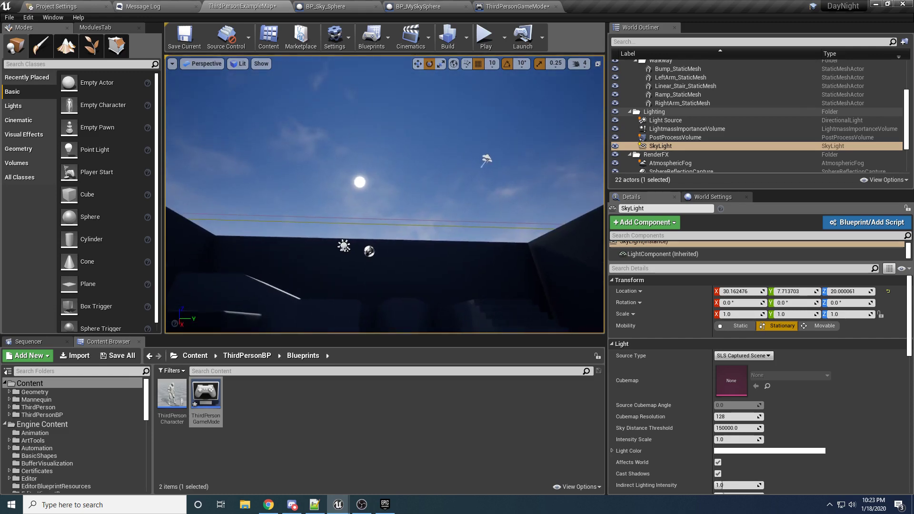
mouse_move(441, 160)
right_mouse_down()
mouse_move(441, 202)
mouse_move(453, 163)
right_mouse_up()
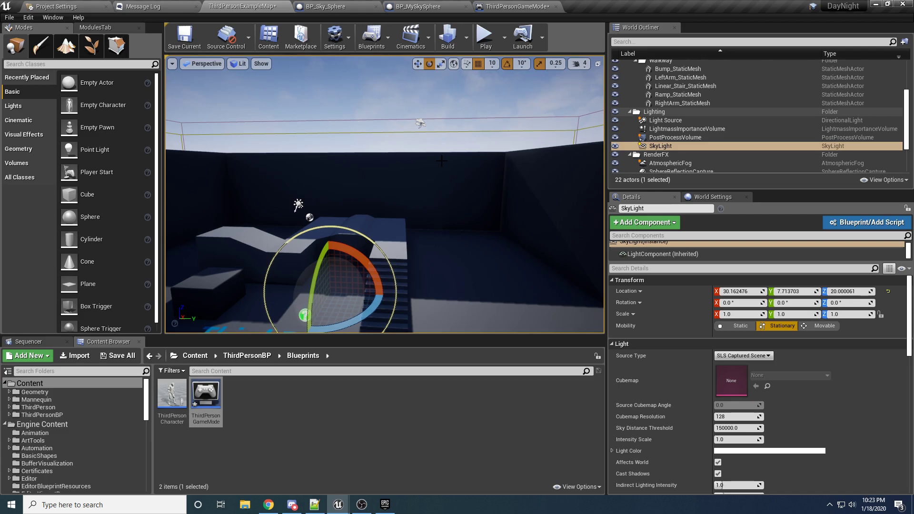
Run a brief preview of the map, and set ThirdPersonGameMode's TimeOfDay (seconds) default to 43000.
left_click(485, 37)
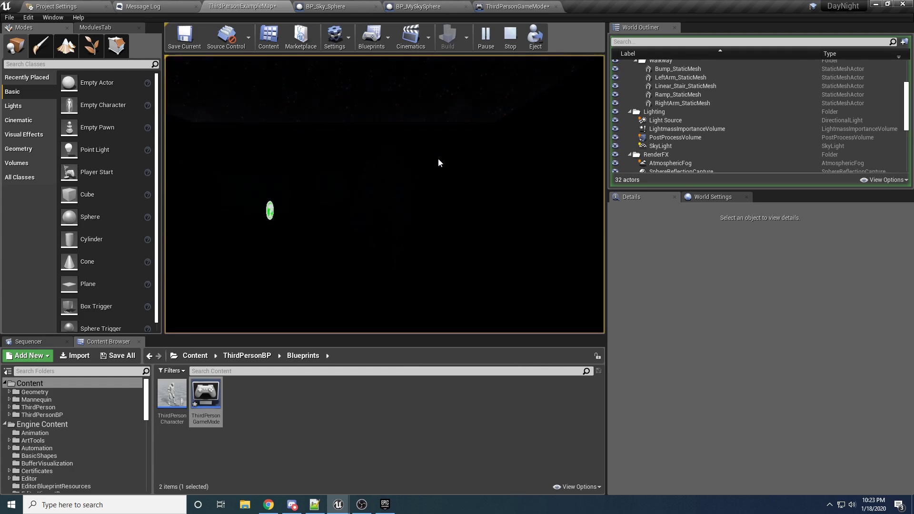
key("Escape")
left_click(518, 7)
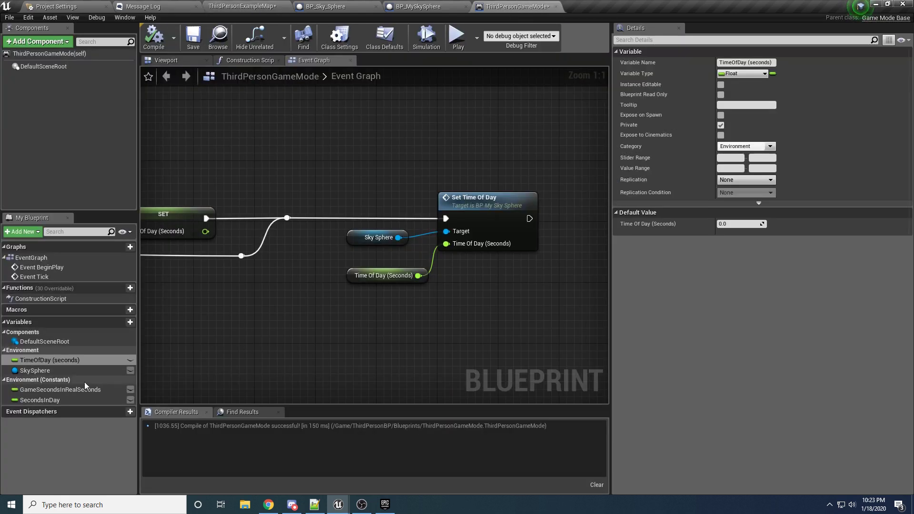
left_click(737, 224)
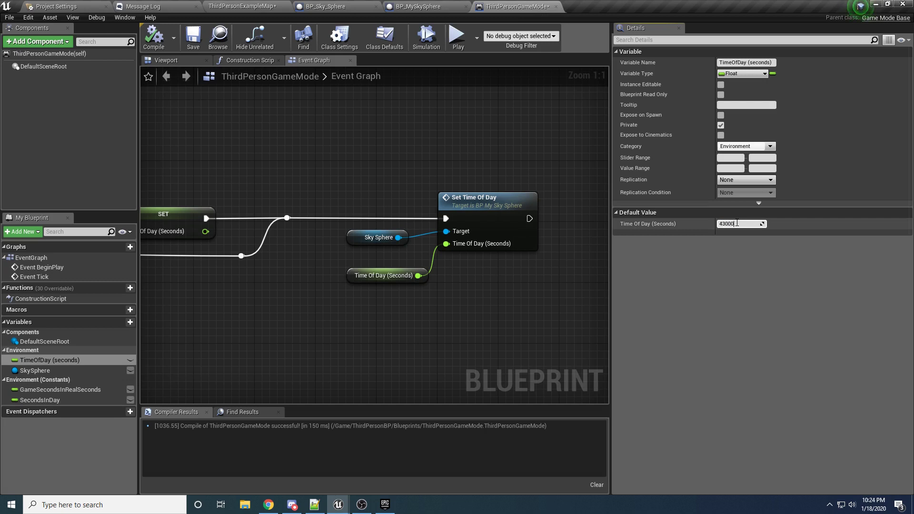
key("Return")
Preview the game from ThirdPersonGameMode and move the character onto the walkway to check the arena lighting.
left_click(458, 37)
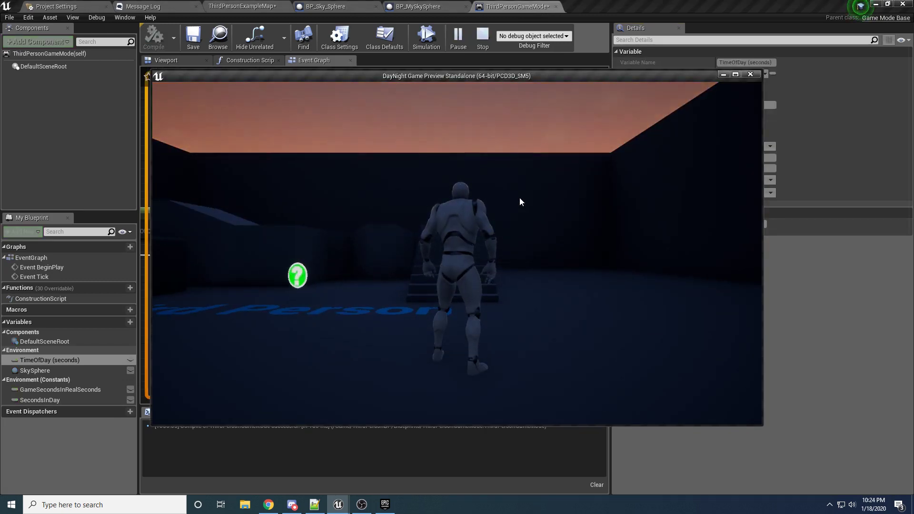
left_click(520, 199)
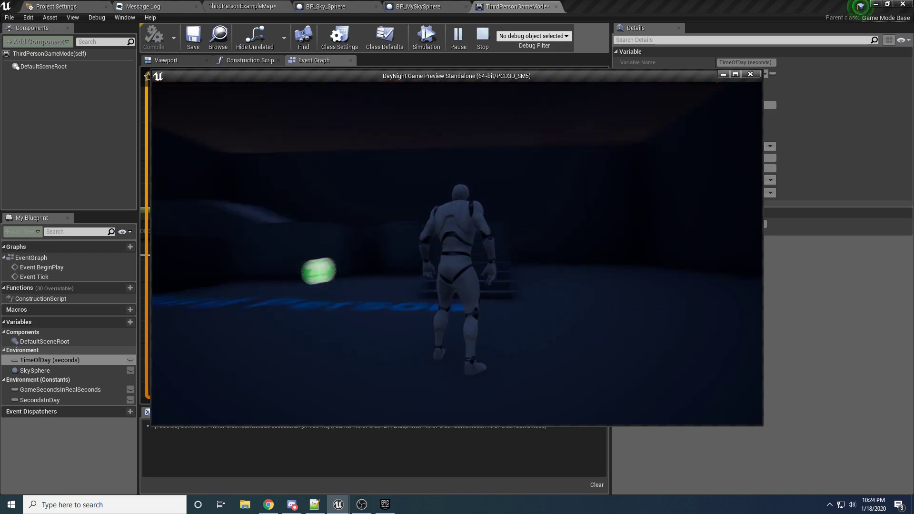
key("w")
key("space")
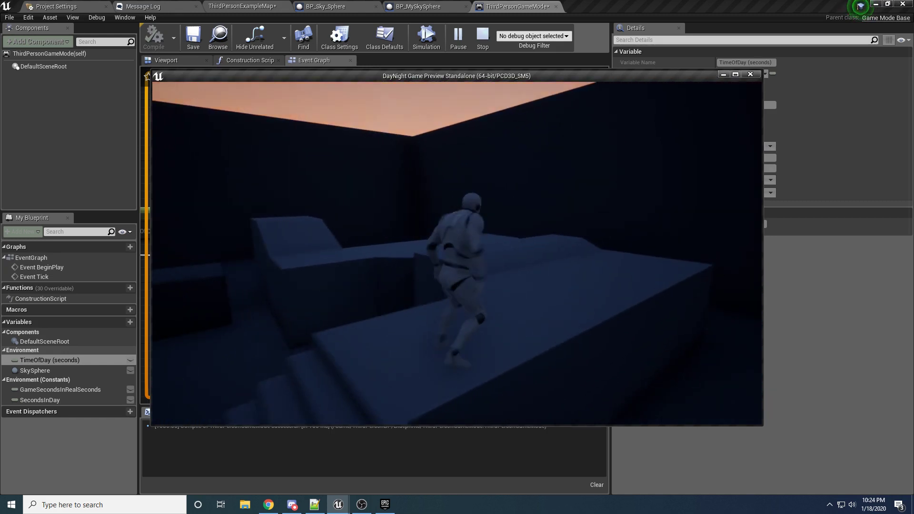
key("Escape")
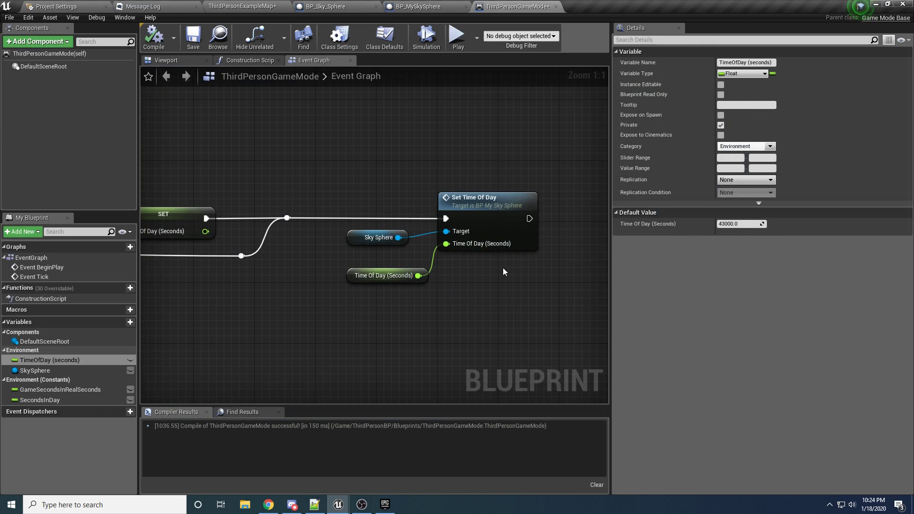
Save all project changes and return to ThirdPersonExampleMap.
left_click(9, 17)
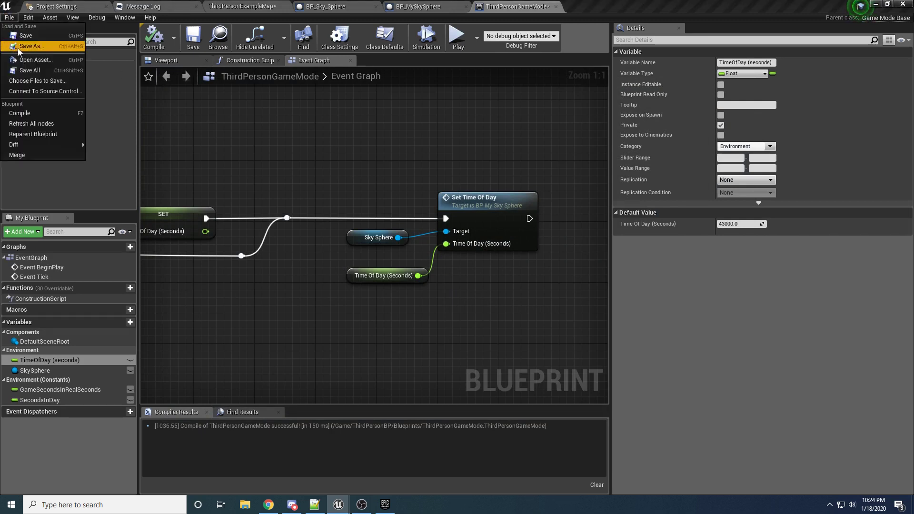
left_click(28, 70)
left_click(99, 3)
left_click(152, 3)
left_click(251, 4)
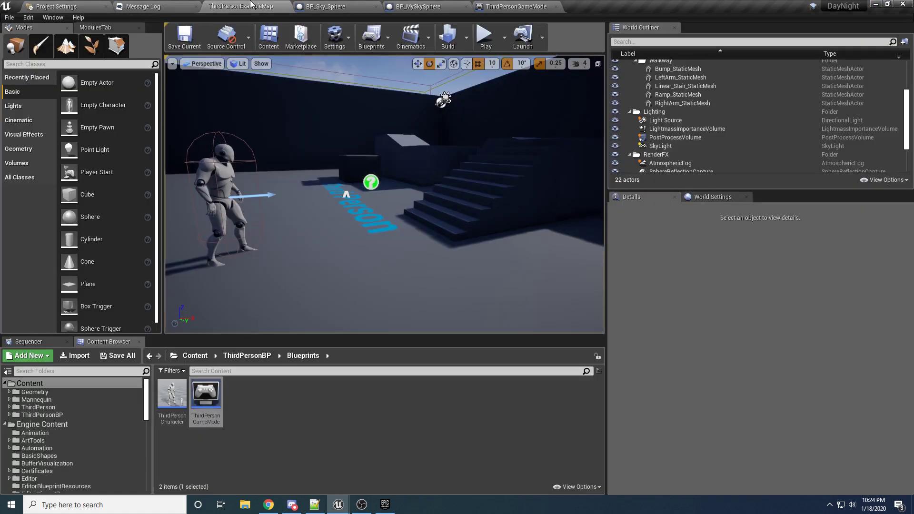
Set the SkyLight's source type to SLS Specified Cubemap and assign DaylightAmbientCubemap as its cubemap.
right_click_drag(379, 241, 449, 216)
left_click(660, 145)
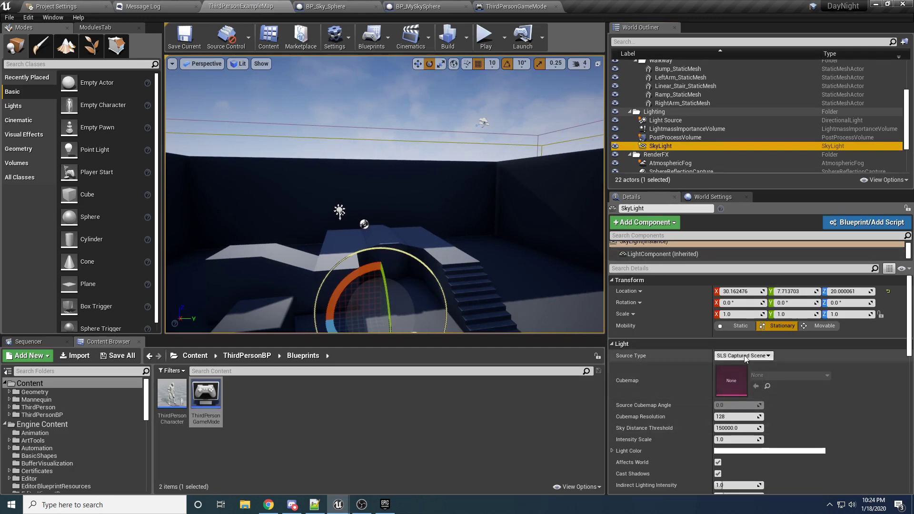
left_click(727, 356)
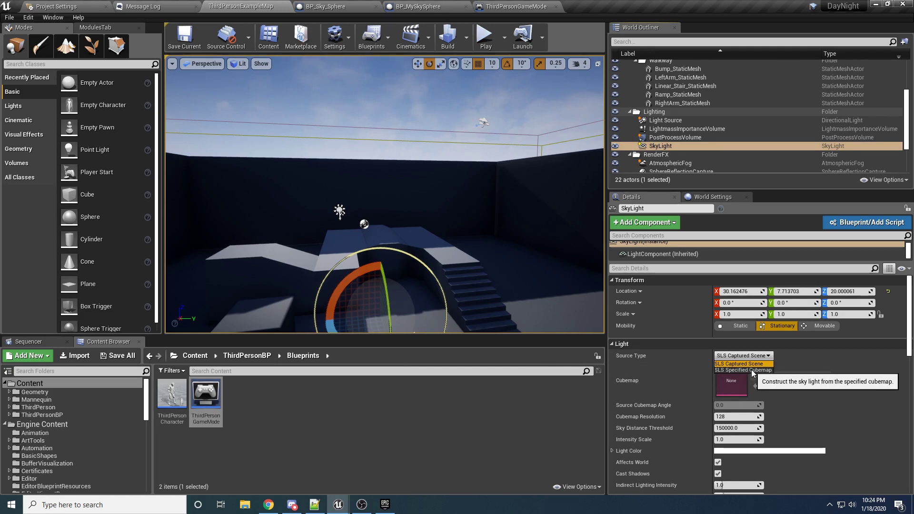
left_click(751, 369)
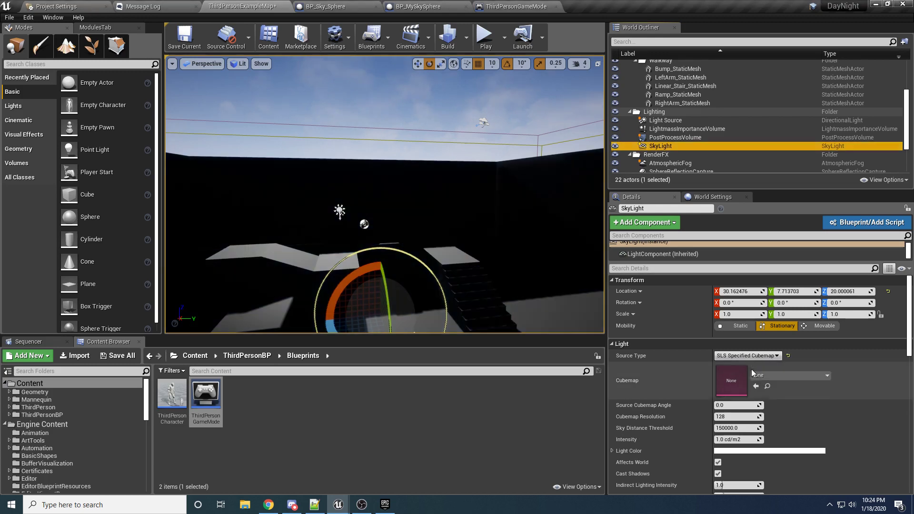
left_click(777, 376)
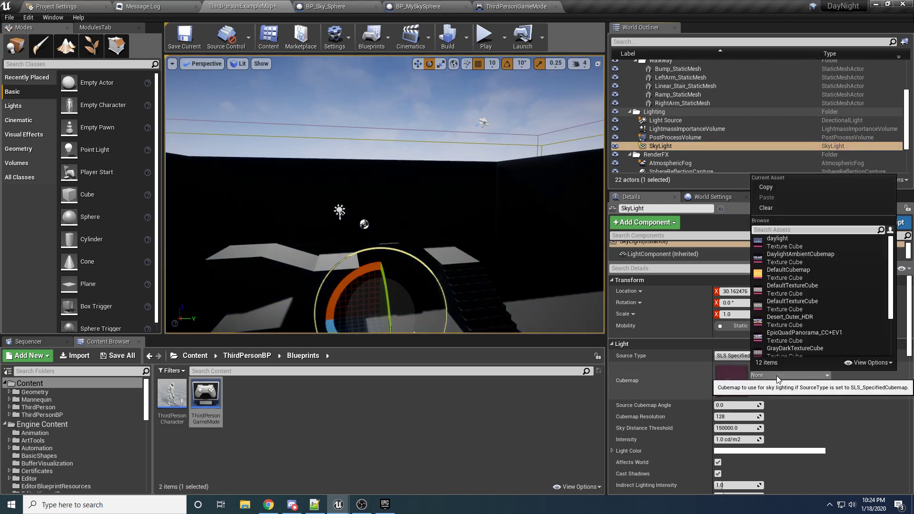
left_click(829, 258)
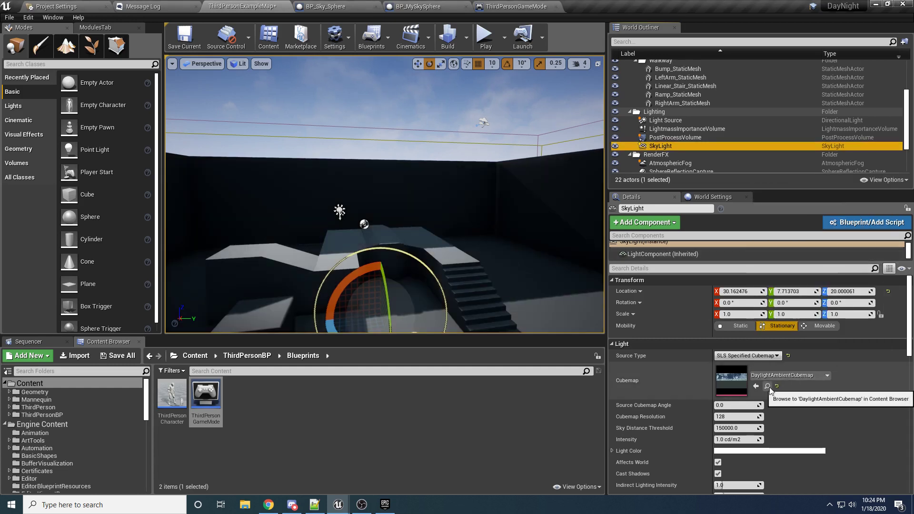
Inspect the DaylightAmbientCubemap texture, and examine the arena lighting in ThirdPersonExampleMap.
left_click(767, 386)
double_click(176, 399)
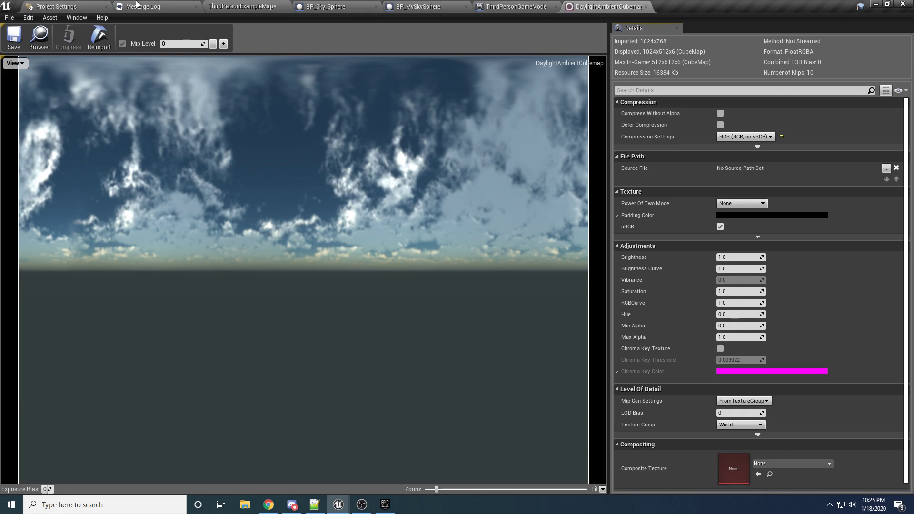
left_click(136, 5)
left_click(72, 6)
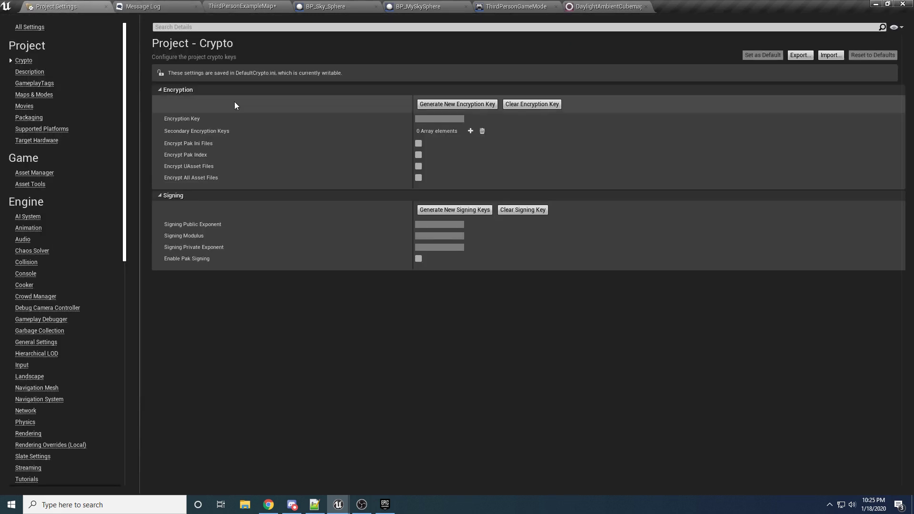
left_click(241, 6)
right_click_drag(542, 258, 546, 278)
key("d")
right_click_drag(444, 246, 417, 262)
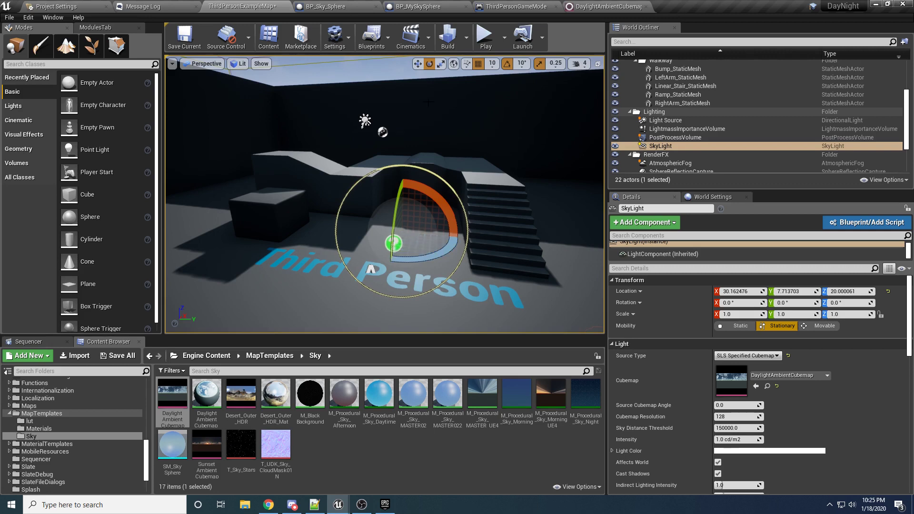
key("s")
right_click_drag(430, 105, 435, 128)
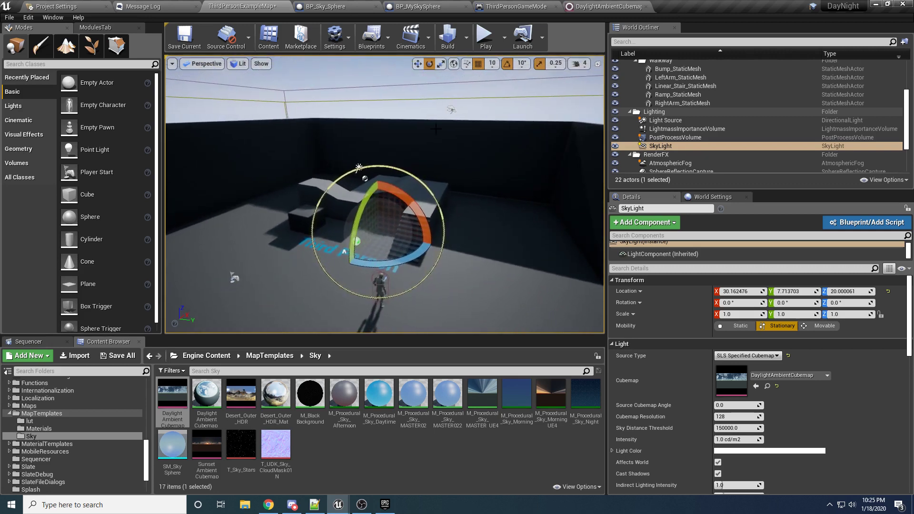
Delete the four walls enclosing the arena and rebuild the level's lighting.
left_click(348, 132)
key("Delete")
left_click(257, 137)
key("Delete")
right_click_drag(262, 137, 333, 139)
left_click(317, 159)
key("Delete")
right_click_drag(280, 168, 181, 171)
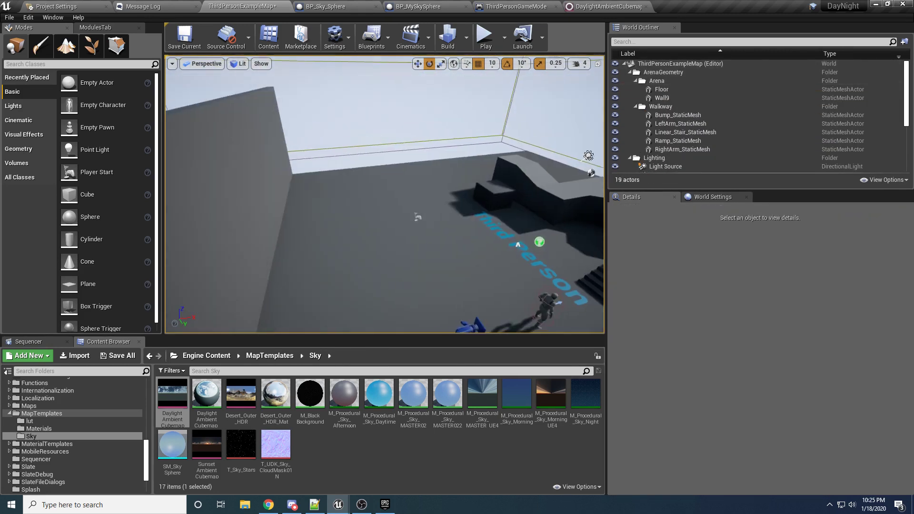
left_click(279, 169)
key("Delete")
right_click_drag(280, 169, 371, 153)
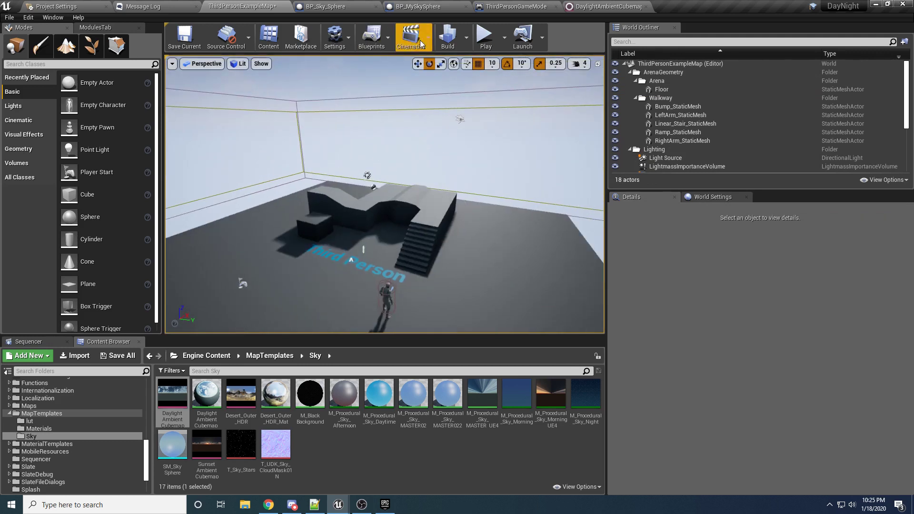
left_click(448, 38)
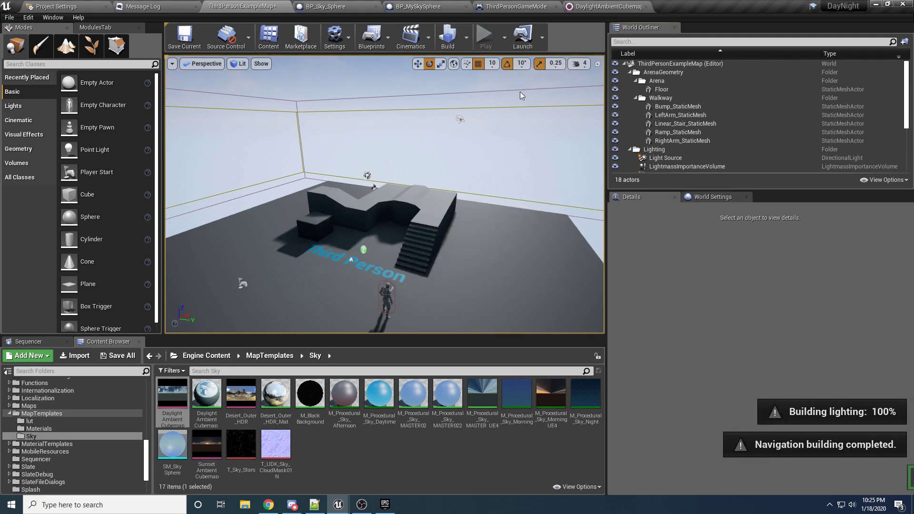
Reset ThirdPersonGameMode's TimeOfDay (seconds) default to 0 and return to ThirdPersonExampleMap.
left_click(504, 6)
left_click(754, 225)
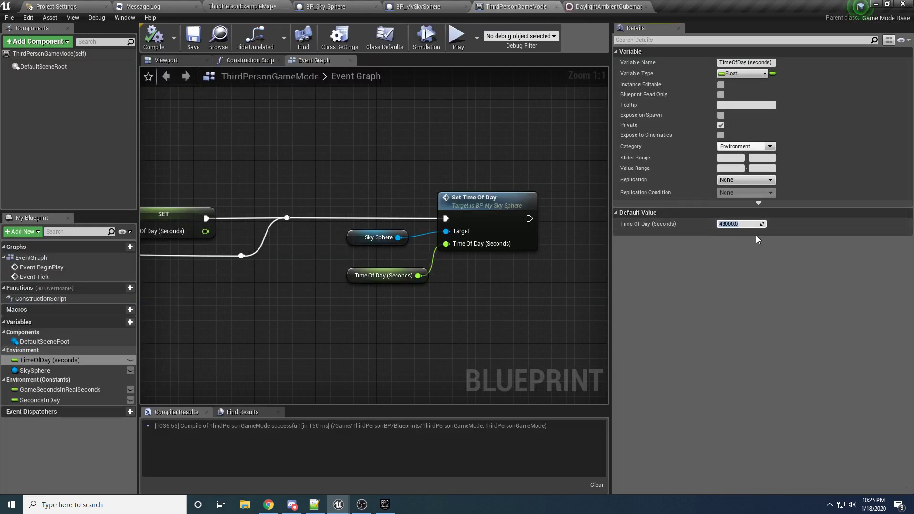
type("0")
left_click(231, 5)
Play the map and run the character around the open arena to check the lighting through the day-night cycle.
left_click(486, 37)
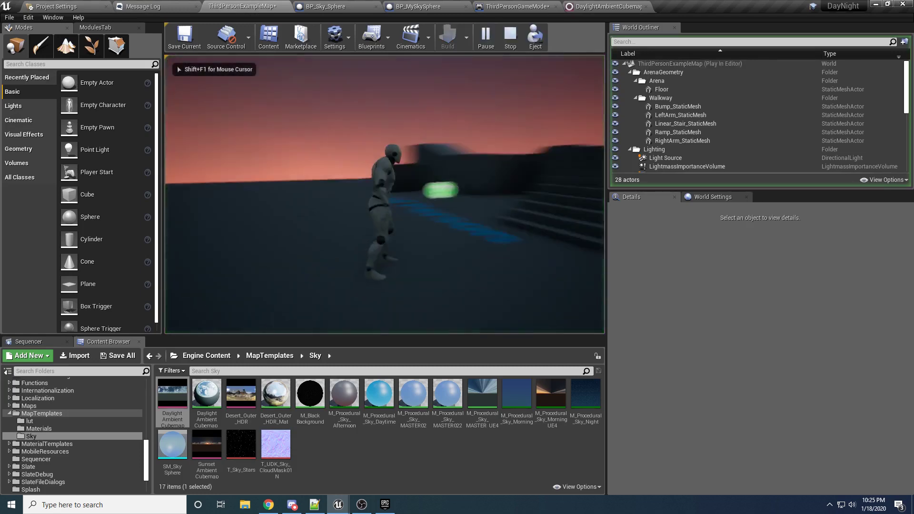
key("w")
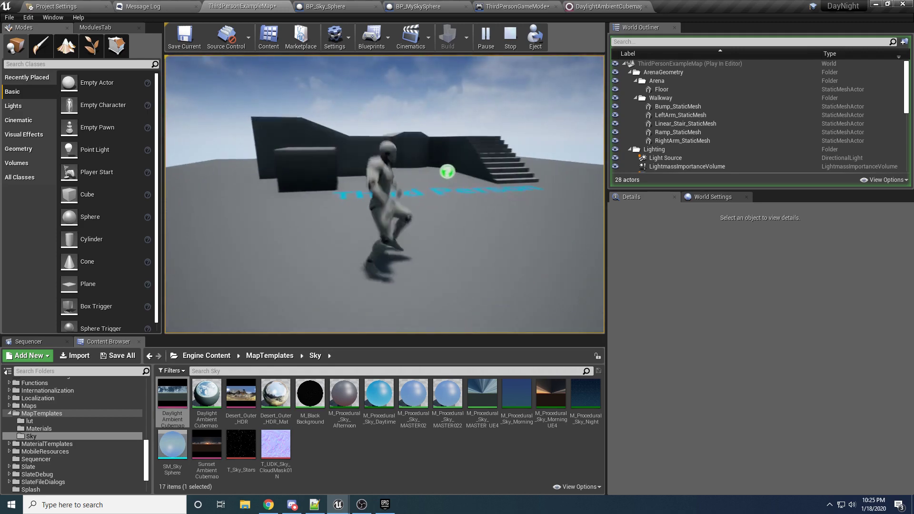
key("w")
key("space")
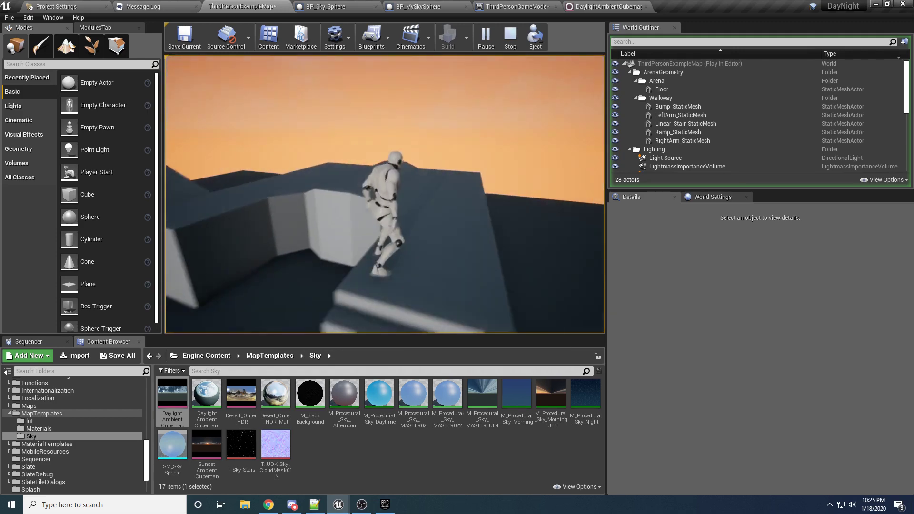
key("space")
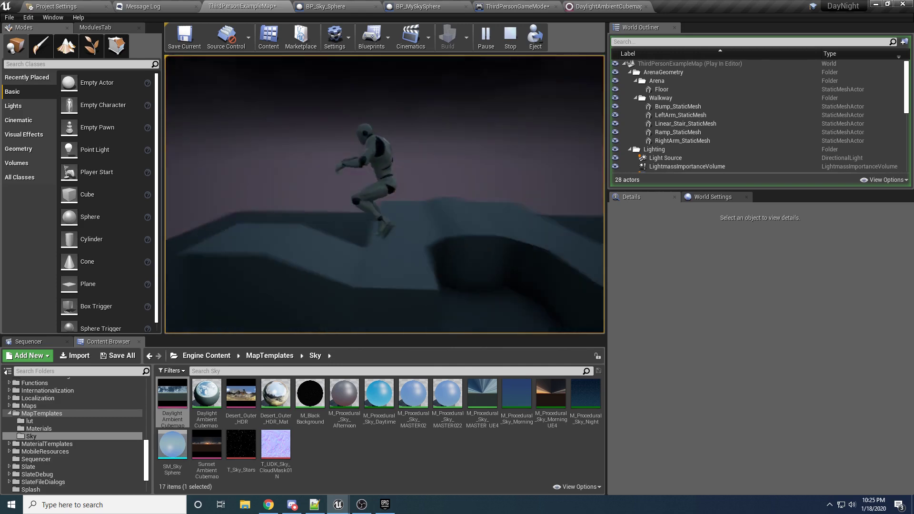
key("w")
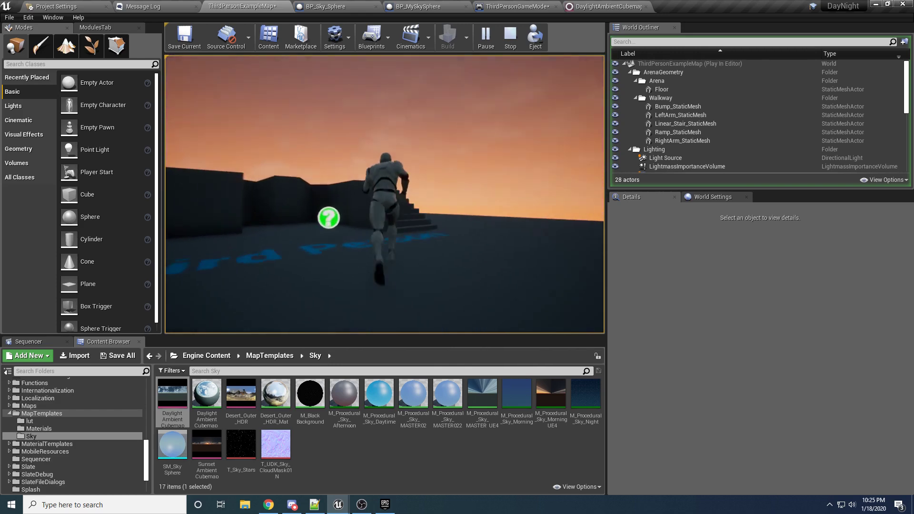
key("w")
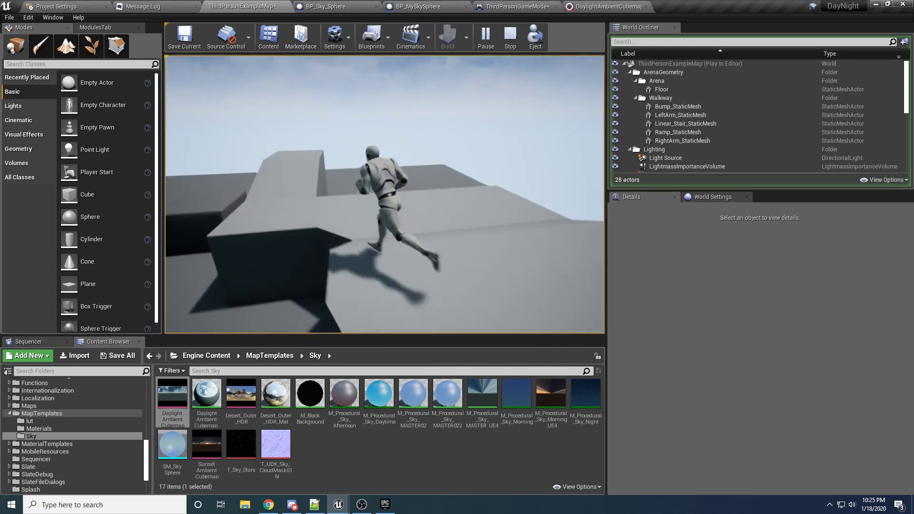
key("w")
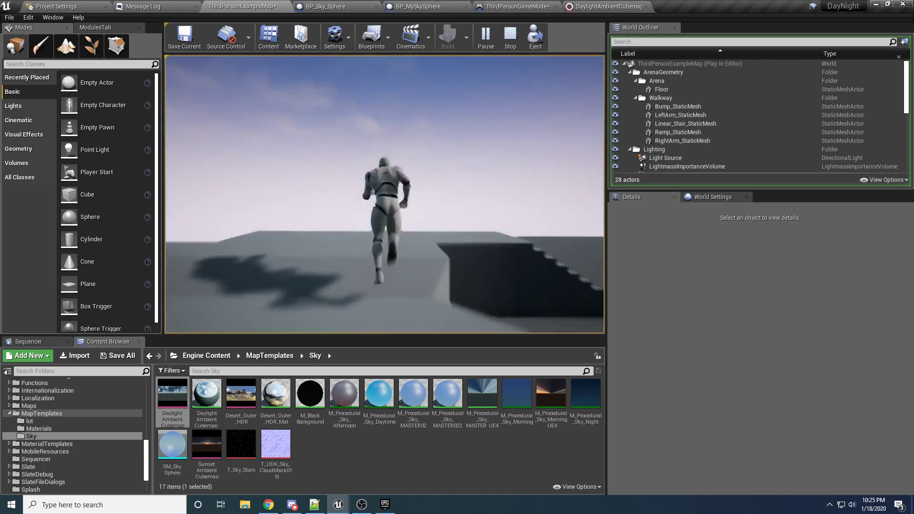
key("w")
key("Escape")
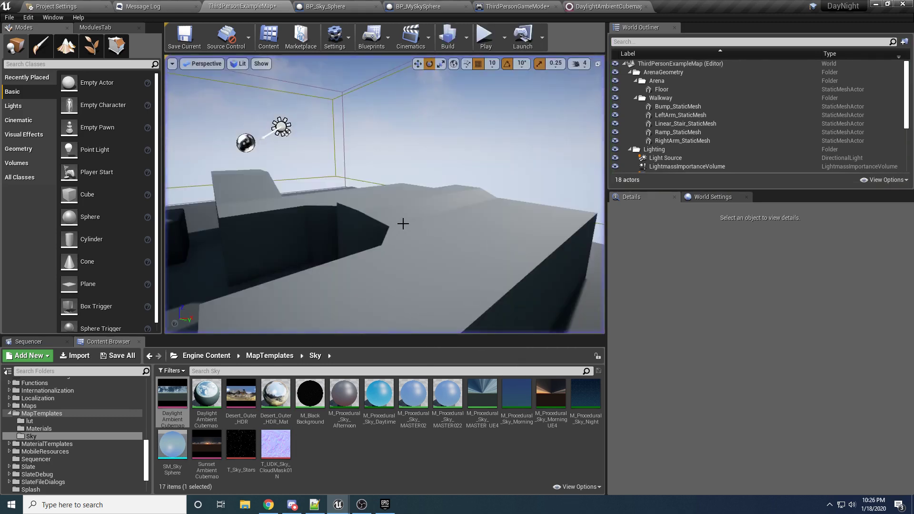
Select the SphereReflectionCapture above the walkway and examine its settings and surroundings from several viewpoints.
key("w")
right_click_drag(427, 186, 352, 205)
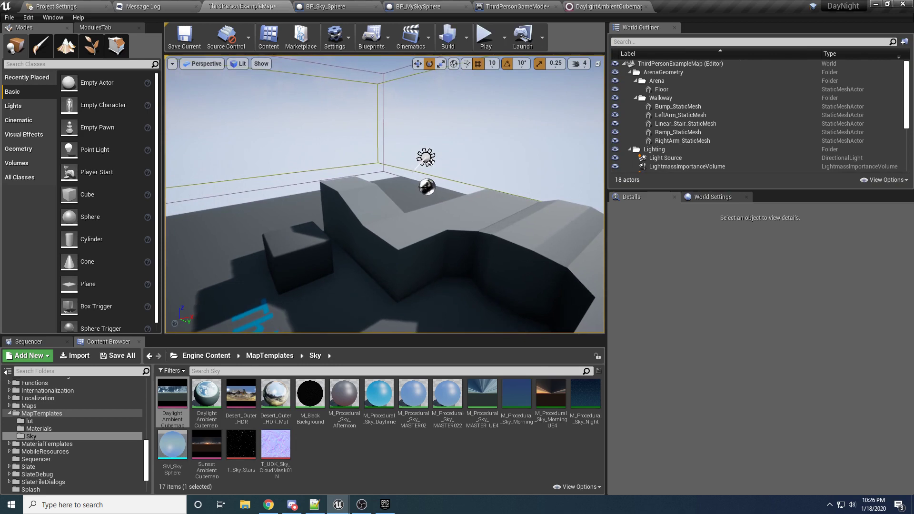
left_click(427, 187)
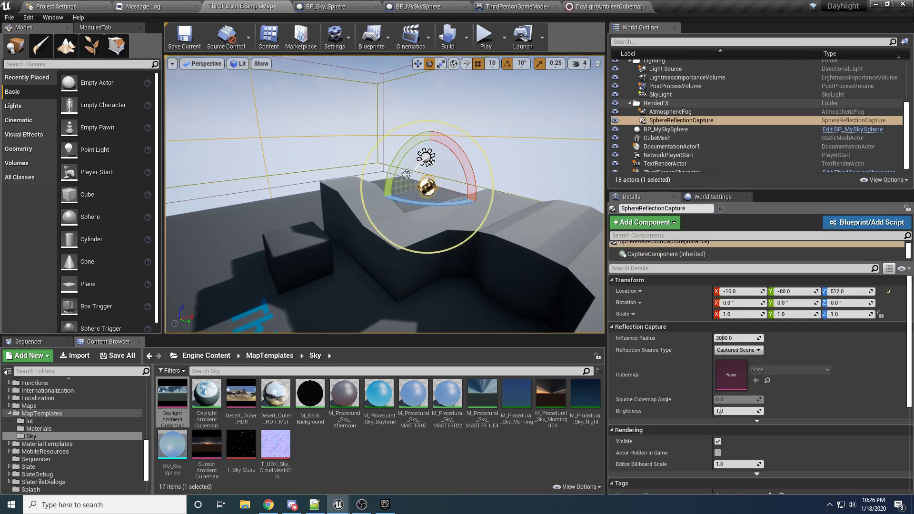
left_click(699, 121)
key("f")
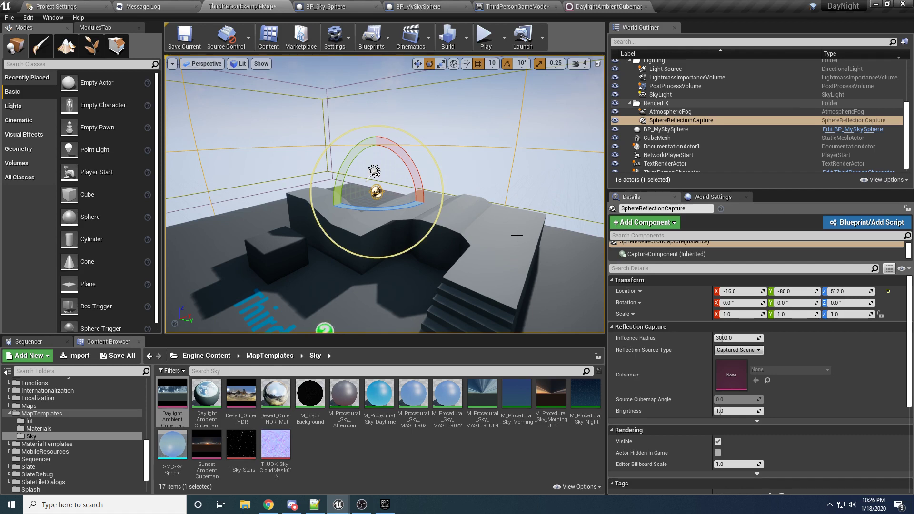
mouse_move(483, 219)
right_mouse_down()
mouse_move(481, 229)
mouse_move(481, 219)
right_mouse_up()
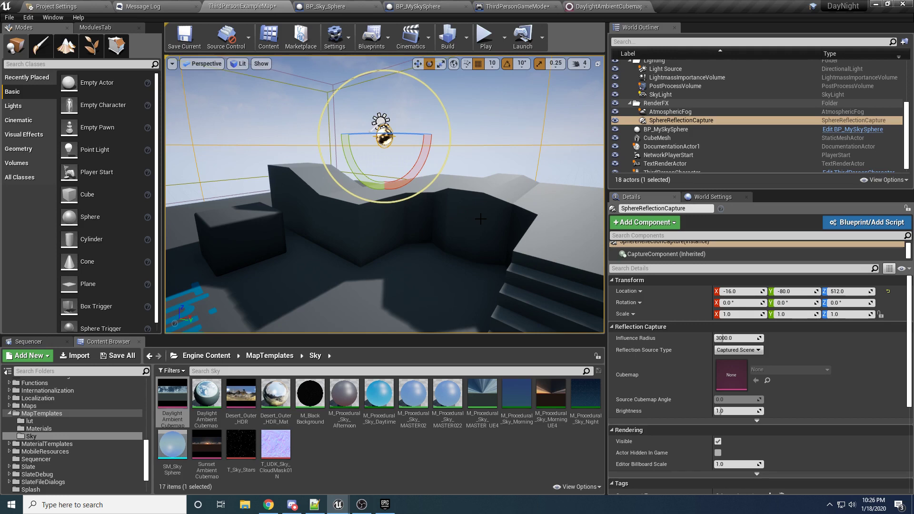
right_click_drag(481, 219, 441, 202)
key("e")
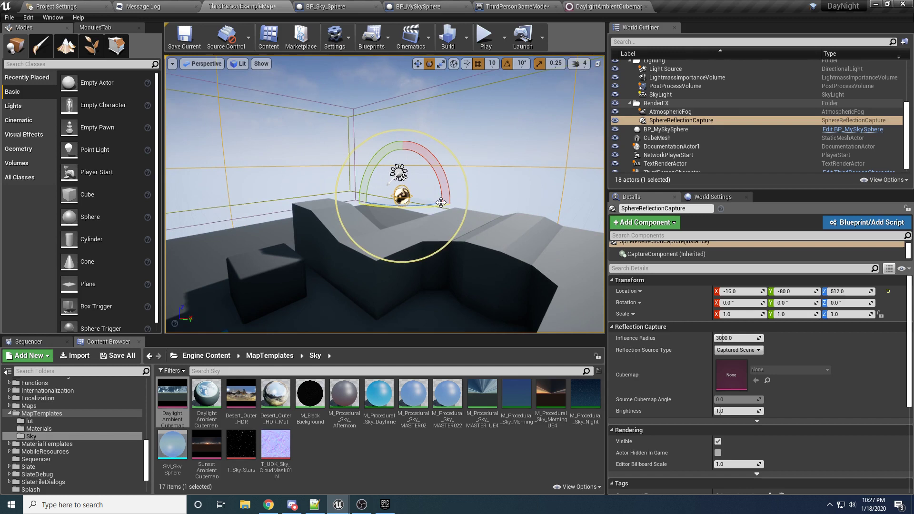
Set the SphereReflectionCapture's reflection source type to Specified Cubemap, view the available cubemaps without assigning one, and select BP_MySkySphere.
left_click(738, 350)
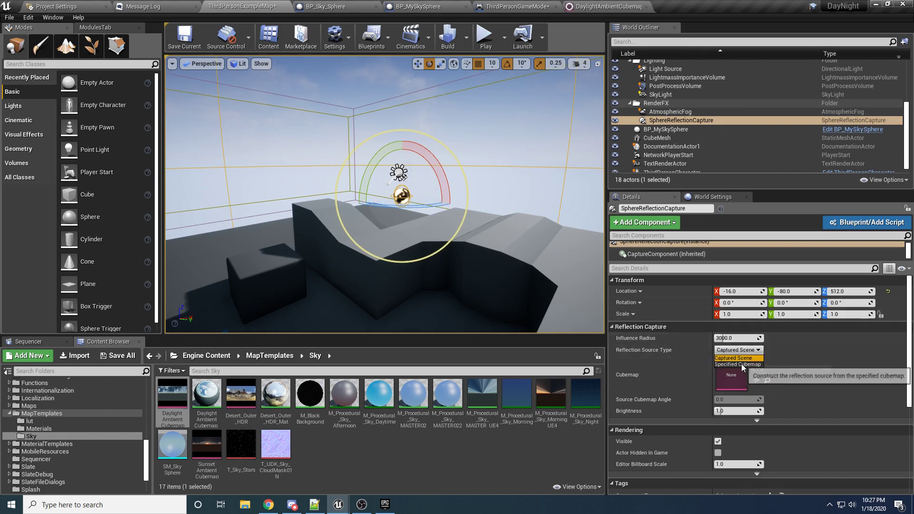
left_click(741, 364)
left_click(816, 369)
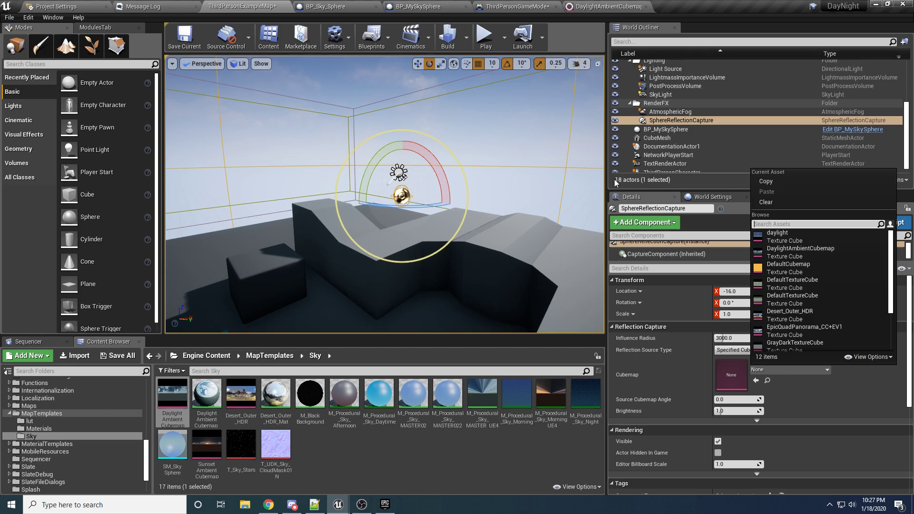
left_click(666, 129)
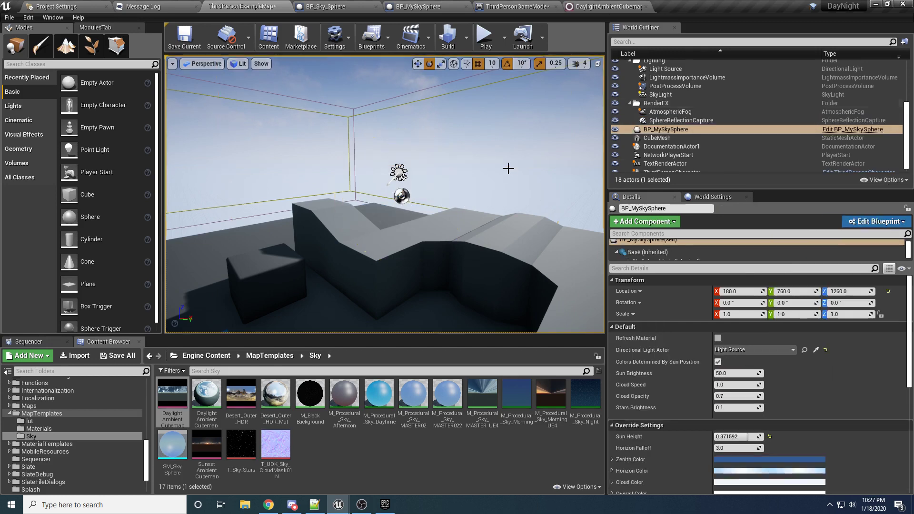
Play the map and run the character over the stairs and ramps to check the lighting from sunrise to dusk.
left_click(486, 45)
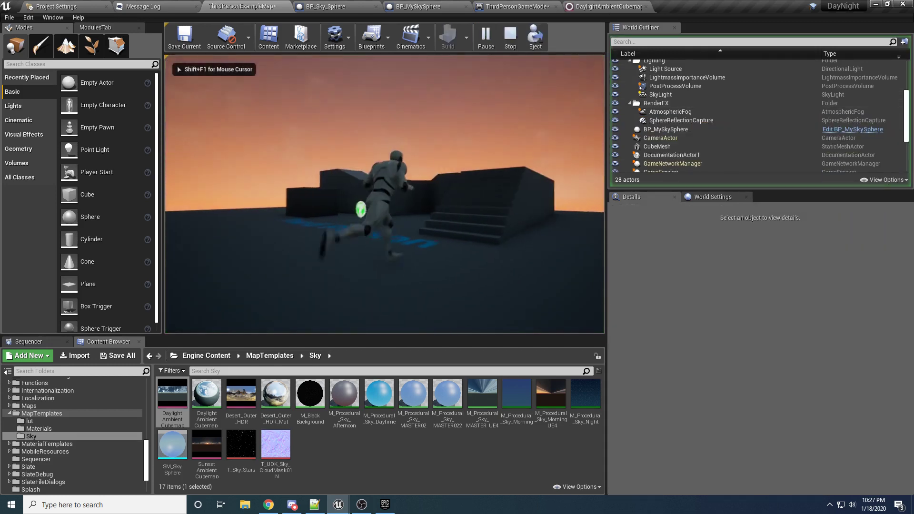
key("w")
key("space")
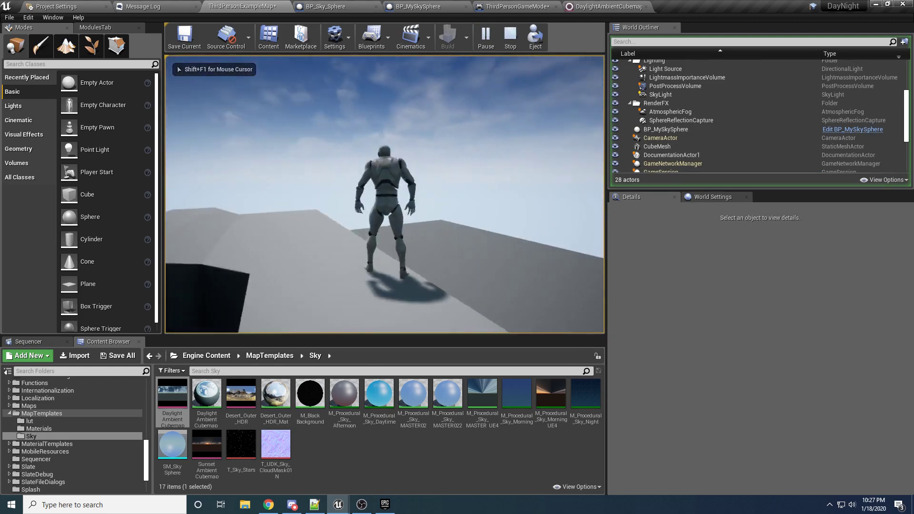
key("w")
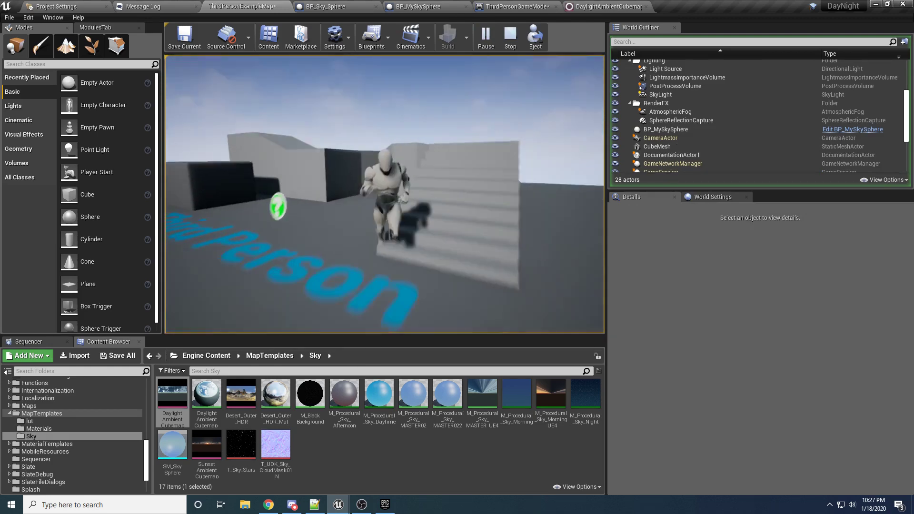
key("s")
key("w")
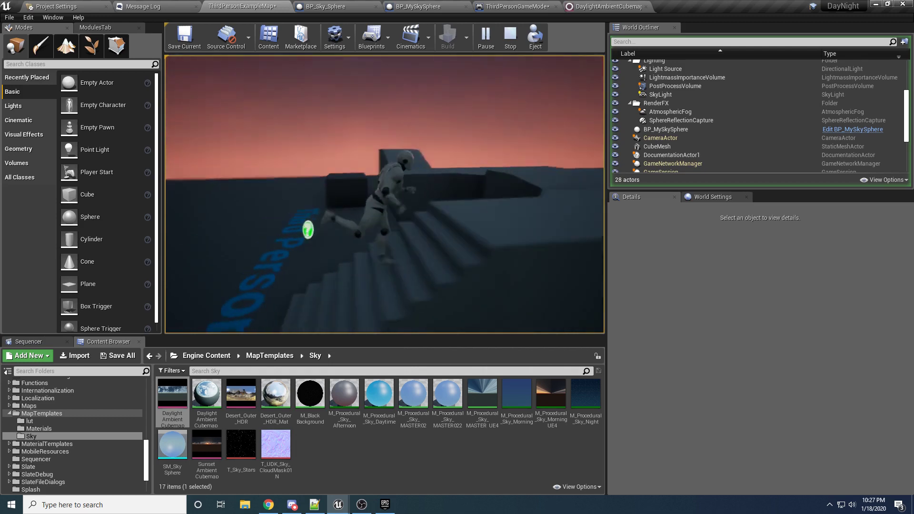
key("w")
key("a")
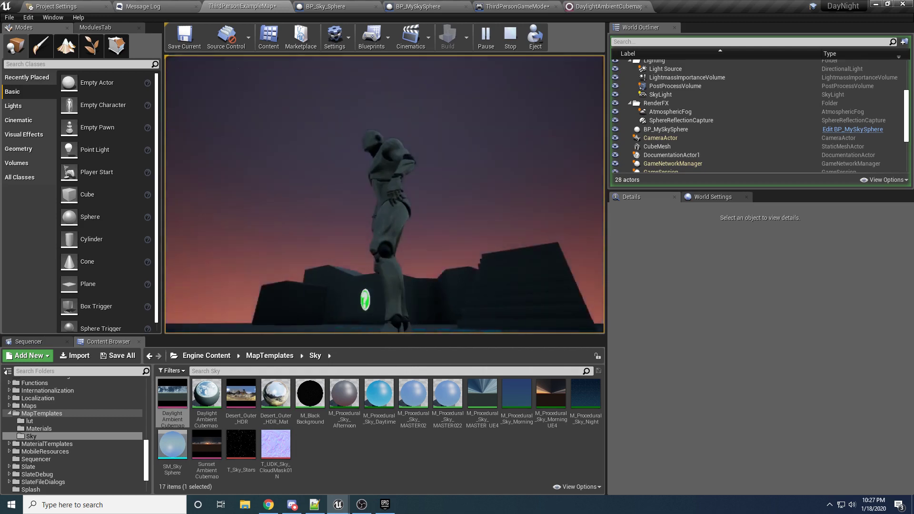
key("Escape")
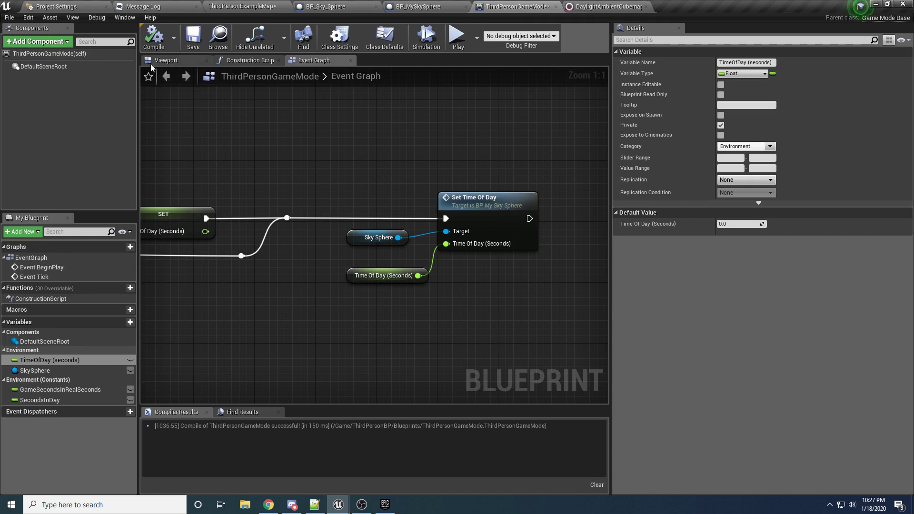
Compile and save the ThirdPersonGameMode blueprint.
left_click(154, 37)
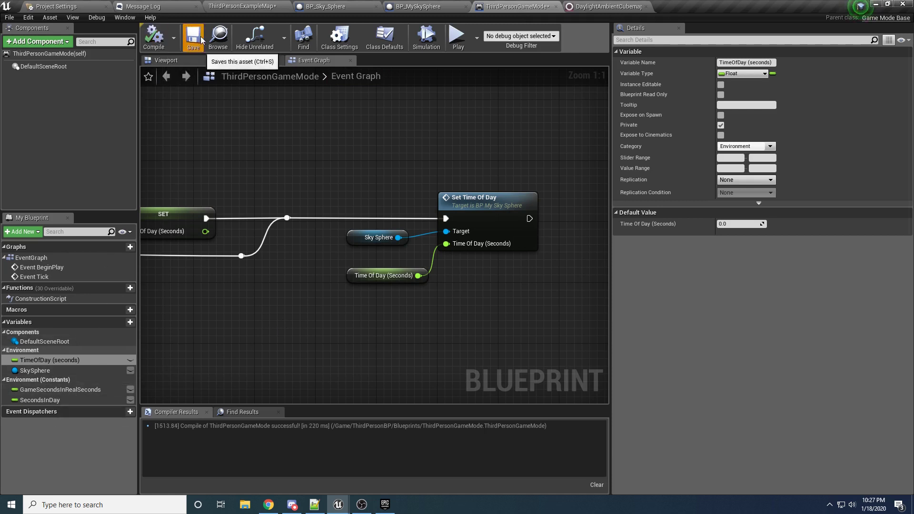
left_click(201, 39)
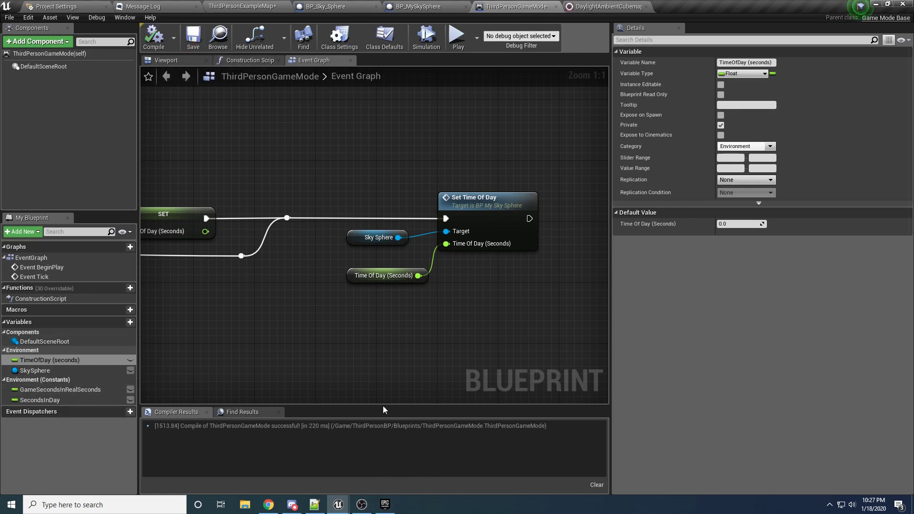